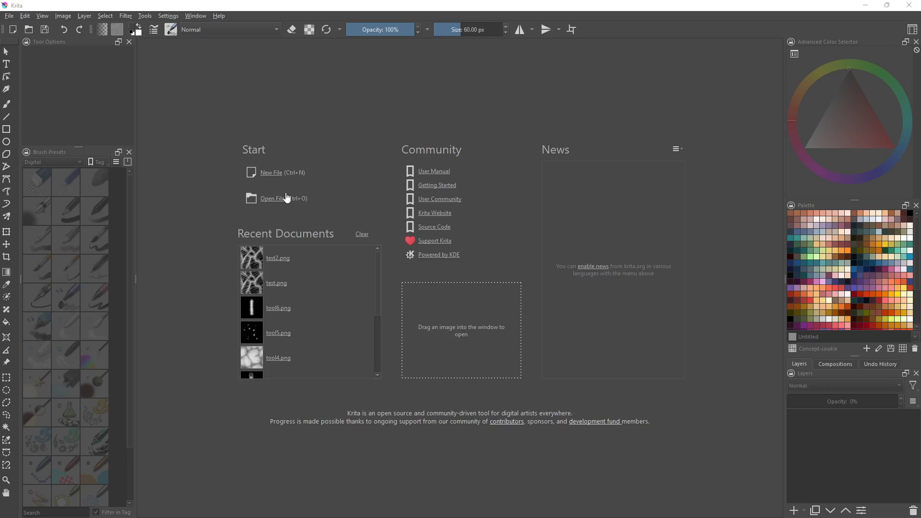
Create a 2048 by 2048 px, 16-bit RGB/Alpha document and fill its Background layer with black
{"action": "left_click", "coordinate": [267, 174]}
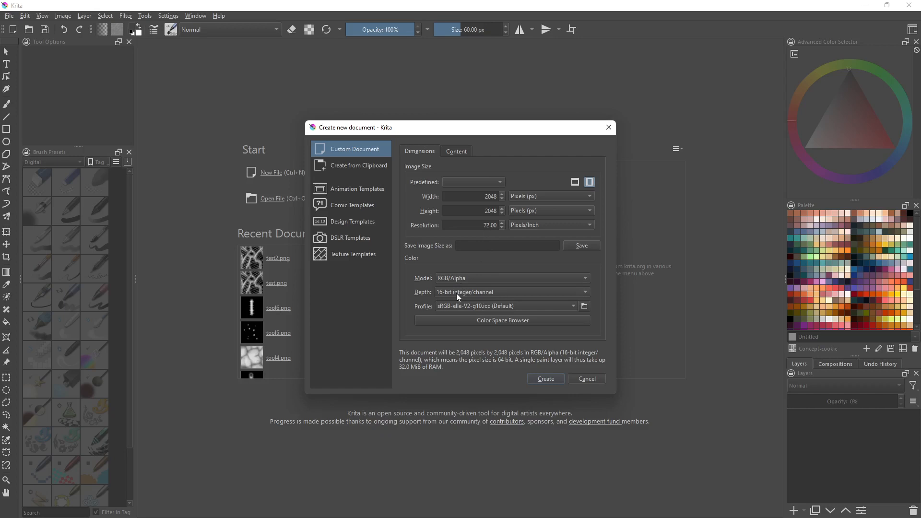
{"action": "left_click", "coordinate": [542, 379]}
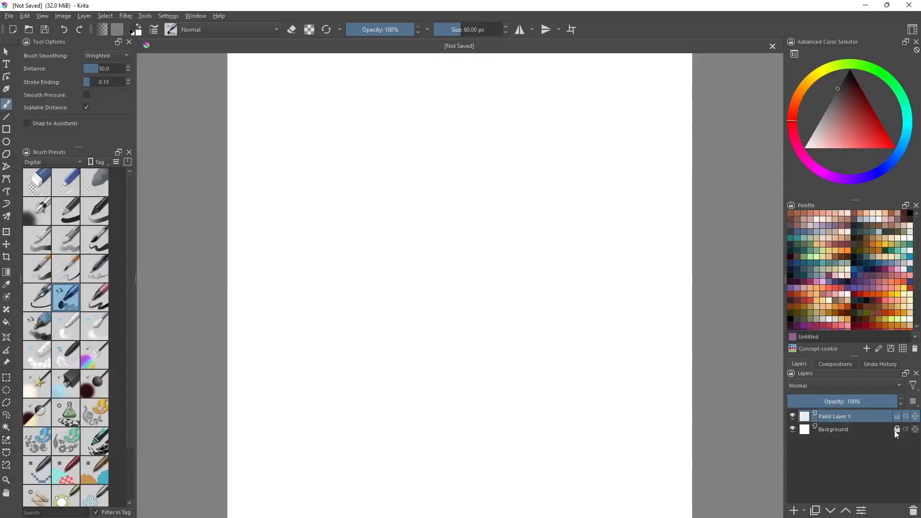
{"action": "left_click", "coordinate": [861, 430]}
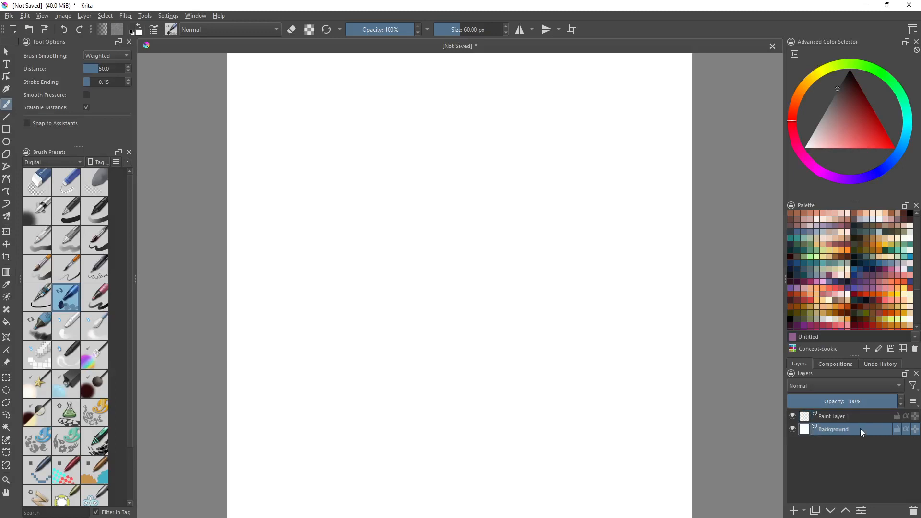
{"action": "key", "text": "shift+BackSpace"}
Pick the digital brush preset with the narrow rectangular tip for Paint Layer 1, and switch wrap-around mode on and off to preview tiling
{"action": "left_click", "coordinate": [866, 418]}
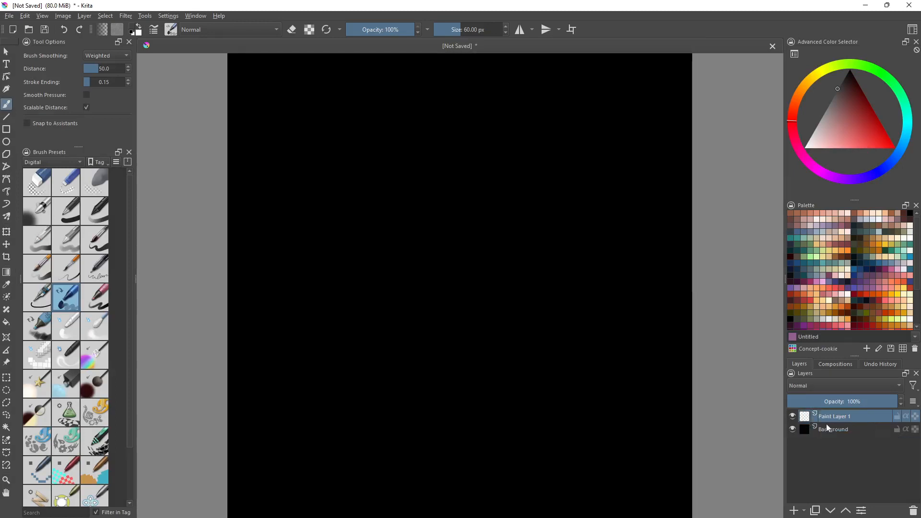
{"action": "left_click", "coordinate": [37, 329]}
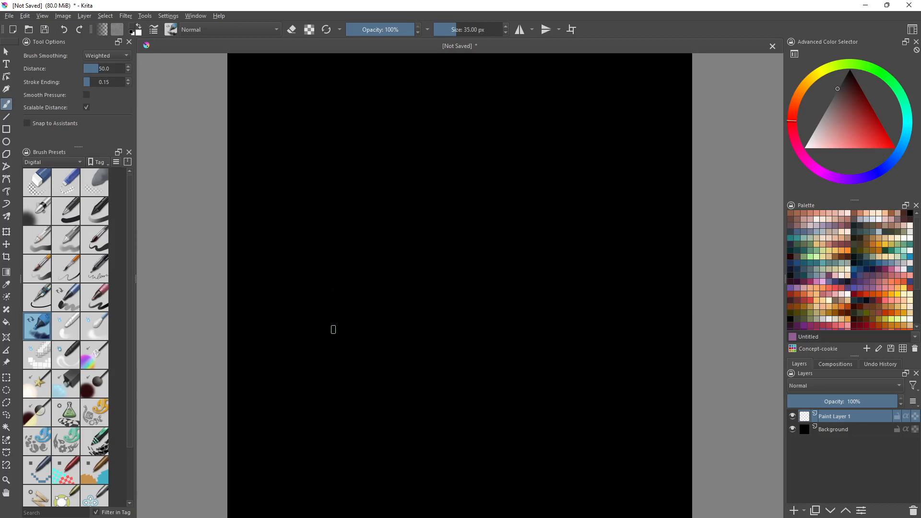
{"action": "scroll", "coordinate": [333, 329], "scroll_direction": "down", "scroll_amount": 1}
{"action": "scroll", "coordinate": [372, 321], "scroll_direction": "up", "scroll_amount": 2}
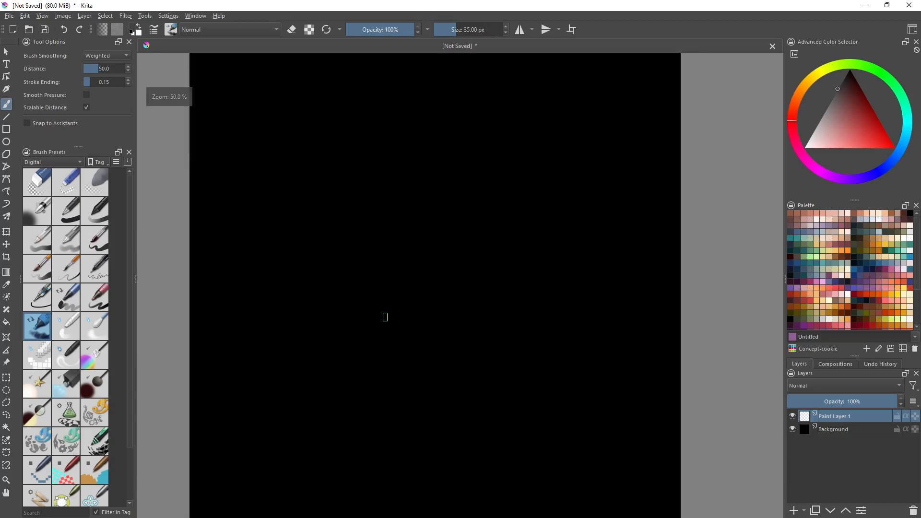
{"action": "scroll", "coordinate": [384, 317], "scroll_direction": "down", "scroll_amount": 1}
{"action": "left_click_drag", "start_coordinate": [394, 310], "coordinate": [430, 306]}
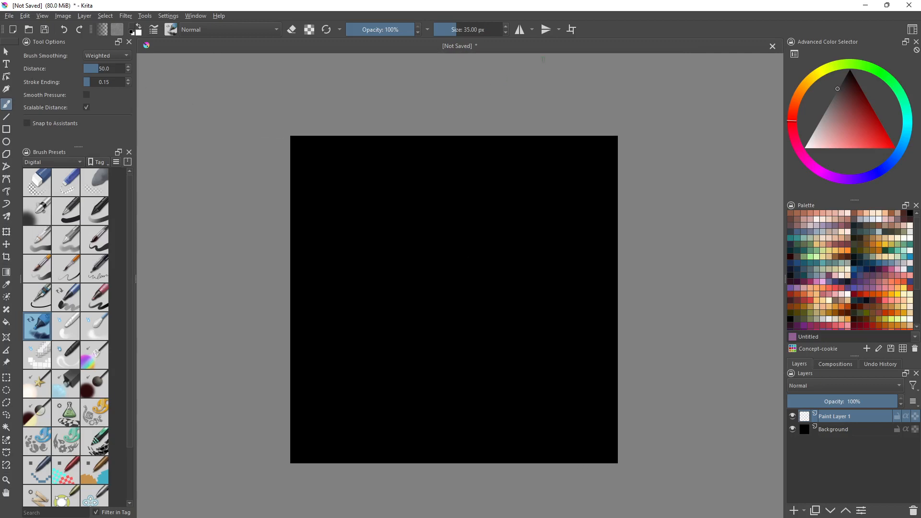
{"action": "left_click", "coordinate": [572, 29]}
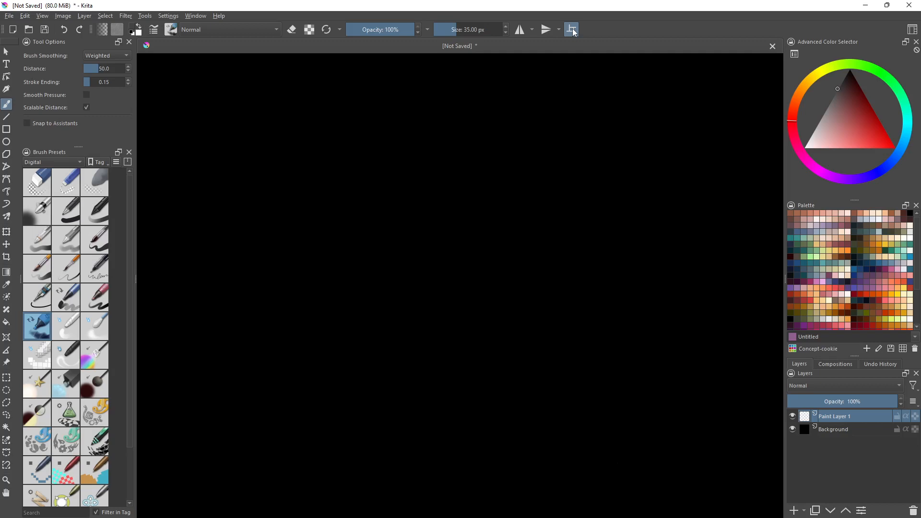
{"action": "left_click", "coordinate": [573, 30]}
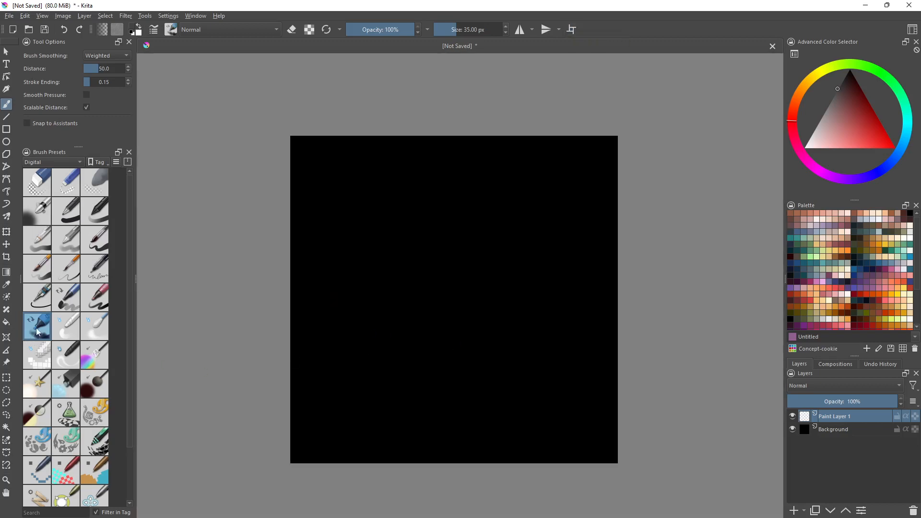
Paint dark grey diagonal strokes across the middle of the canvas at brush sizes of about 115 px and 216 px
{"action": "mouse_move", "coordinate": [846, 115]}
{"action": "left_mouse_down"}
{"action": "mouse_move", "coordinate": [799, 120]}
{"action": "mouse_move", "coordinate": [814, 95]}
{"action": "left_mouse_up"}
{"action": "mouse_move", "coordinate": [408, 282]}
{"action": "left_mouse_down", "text": "shift"}
{"action": "mouse_move", "coordinate": [449, 288]}
{"action": "mouse_move", "coordinate": [439, 285]}
{"action": "mouse_move", "coordinate": [462, 268]}
{"action": "mouse_move", "coordinate": [413, 282]}
{"action": "mouse_move", "coordinate": [419, 239]}
{"action": "mouse_move", "coordinate": [379, 302]}
{"action": "mouse_move", "coordinate": [500, 254]}
{"action": "mouse_move", "coordinate": [463, 336]}
{"action": "mouse_move", "coordinate": [510, 274]}
{"action": "mouse_move", "coordinate": [483, 334]}
{"action": "mouse_move", "coordinate": [510, 320]}
{"action": "left_mouse_up", "text": "shift"}
{"action": "left_click", "coordinate": [832, 89]}
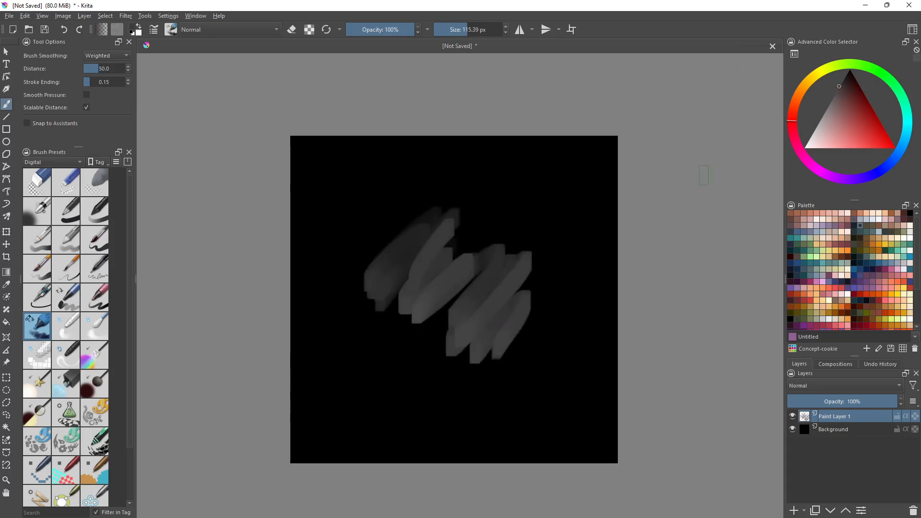
{"action": "left_click_drag", "start_coordinate": [450, 291], "coordinate": [497, 291], "text": "shift"}
{"action": "mouse_move", "coordinate": [516, 199]}
{"action": "left_mouse_down"}
{"action": "mouse_move", "coordinate": [476, 199]}
{"action": "mouse_move", "coordinate": [381, 240]}
{"action": "mouse_move", "coordinate": [395, 323]}
{"action": "mouse_move", "coordinate": [439, 358]}
{"action": "left_mouse_up"}
Cover most of the canvas with near-black diagonal strokes, starting at a brush size of about 216 px
{"action": "left_click", "coordinate": [846, 74]}
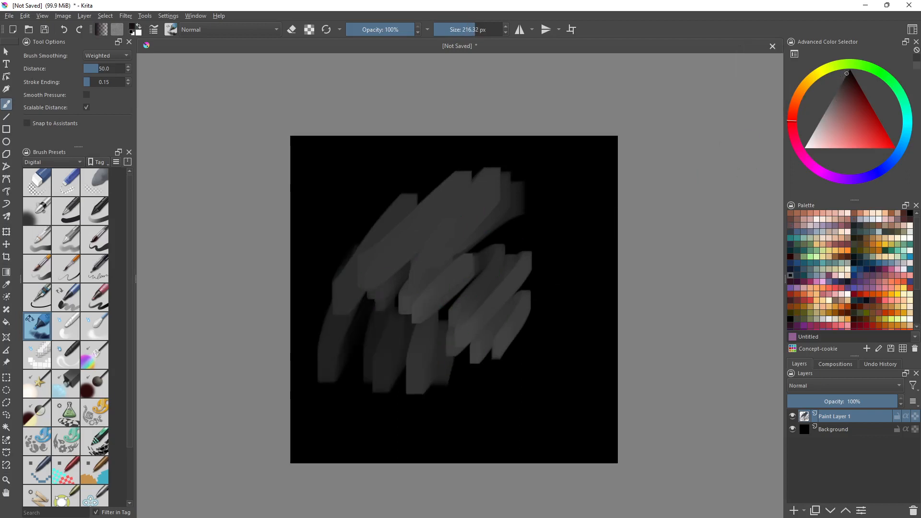
{"action": "mouse_move", "coordinate": [541, 226]}
{"action": "left_mouse_down"}
{"action": "mouse_move", "coordinate": [394, 376]}
{"action": "mouse_move", "coordinate": [388, 330]}
{"action": "mouse_move", "coordinate": [315, 356]}
{"action": "mouse_move", "coordinate": [349, 244]}
{"action": "mouse_move", "coordinate": [305, 398]}
{"action": "mouse_move", "coordinate": [312, 412]}
{"action": "mouse_move", "coordinate": [284, 516]}
{"action": "mouse_move", "coordinate": [420, 392]}
{"action": "mouse_move", "coordinate": [463, 479]}
{"action": "mouse_move", "coordinate": [555, 382]}
{"action": "mouse_move", "coordinate": [575, 499]}
{"action": "mouse_move", "coordinate": [627, 288]}
{"action": "mouse_move", "coordinate": [616, 210]}
{"action": "mouse_move", "coordinate": [521, 96]}
{"action": "mouse_move", "coordinate": [386, 135]}
{"action": "mouse_move", "coordinate": [367, 87]}
{"action": "mouse_move", "coordinate": [275, 286]}
{"action": "mouse_move", "coordinate": [357, 220]}
{"action": "mouse_move", "coordinate": [504, 167]}
{"action": "mouse_move", "coordinate": [483, 302]}
{"action": "left_mouse_up"}
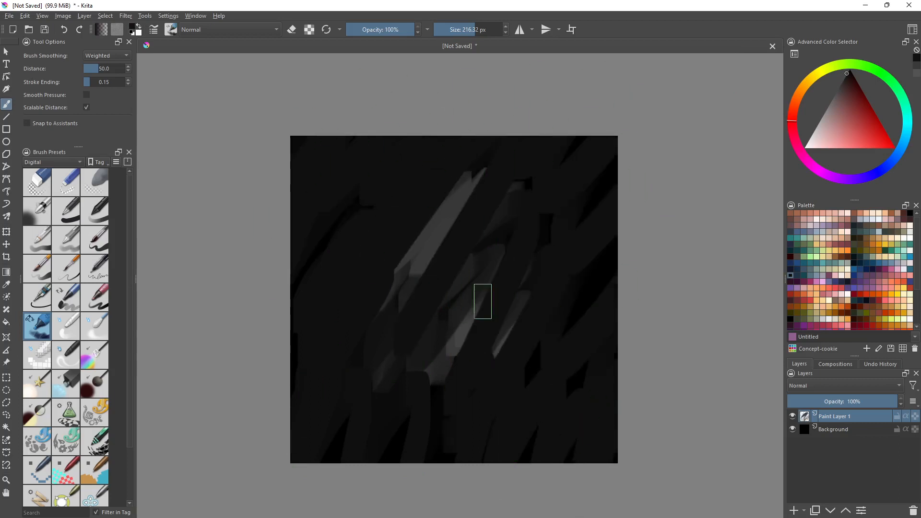
{"action": "left_click_drag", "start_coordinate": [433, 320], "coordinate": [620, 286], "text": "shift"}
{"action": "mouse_move", "coordinate": [475, 287]}
{"action": "left_mouse_down"}
{"action": "mouse_move", "coordinate": [418, 331]}
{"action": "mouse_move", "coordinate": [422, 370]}
{"action": "mouse_move", "coordinate": [499, 384]}
{"action": "mouse_move", "coordinate": [582, 293]}
{"action": "left_mouse_up"}
Paint broad mid-grey and lighter grey strokes across the canvas centre at a brush size of about 347 px
{"action": "left_click", "coordinate": [840, 101]}
{"action": "left_click_drag", "start_coordinate": [838, 99], "coordinate": [836, 93]}
{"action": "left_click_drag", "start_coordinate": [450, 300], "coordinate": [380, 300], "text": "shift"}
{"action": "mouse_move", "coordinate": [466, 271]}
{"action": "left_mouse_down"}
{"action": "mouse_move", "coordinate": [444, 279]}
{"action": "mouse_move", "coordinate": [499, 276]}
{"action": "mouse_move", "coordinate": [436, 294]}
{"action": "mouse_move", "coordinate": [377, 350]}
{"action": "left_mouse_up"}
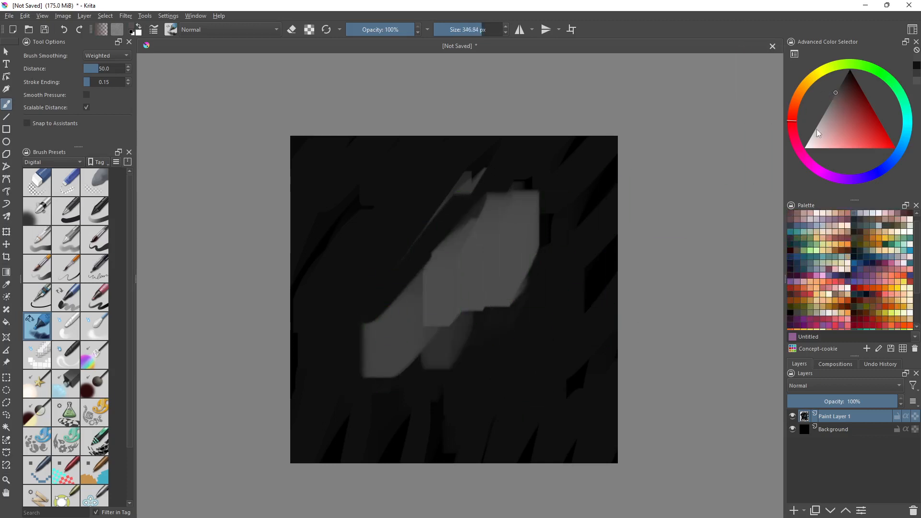
{"action": "left_click", "coordinate": [825, 110]}
{"action": "left_click_drag", "start_coordinate": [447, 280], "coordinate": [360, 327]}
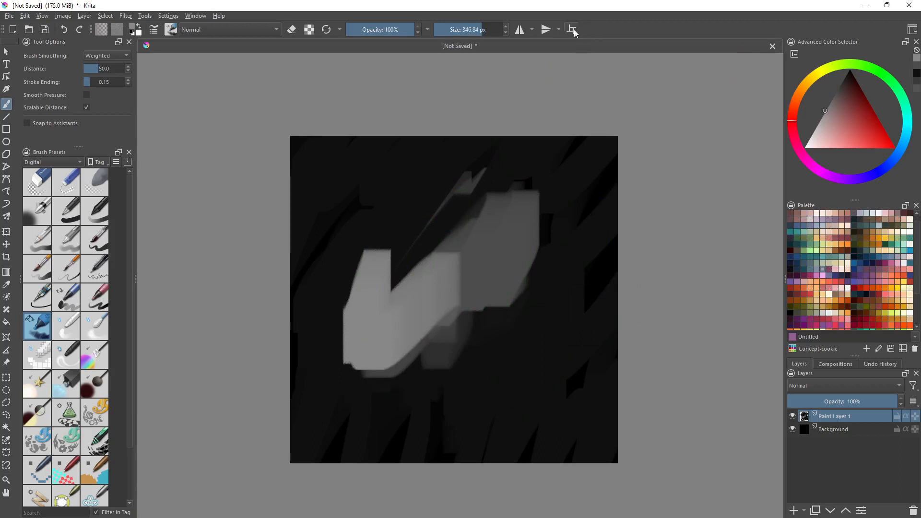
Turn on wrap-around mode and cover the tile with dark grey strokes that run across its edges
{"action": "left_click", "coordinate": [572, 29]}
{"action": "left_click", "coordinate": [835, 91]}
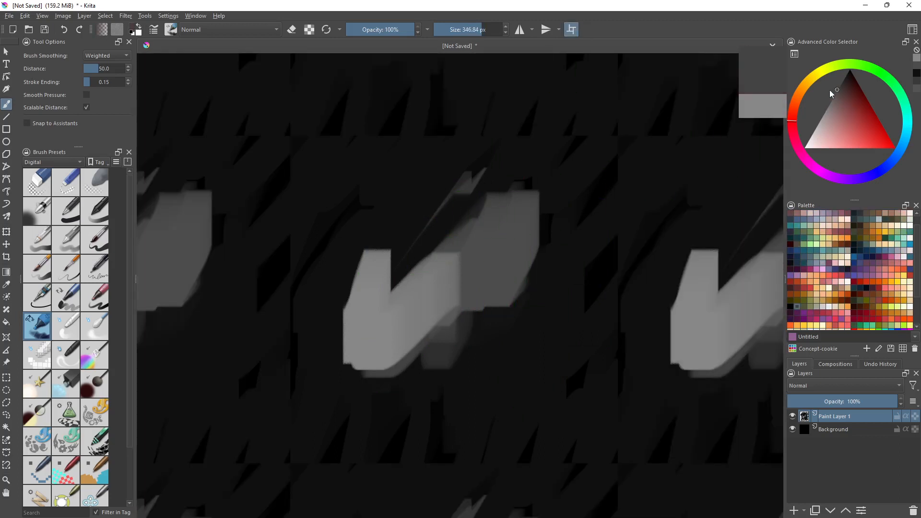
{"action": "mouse_move", "coordinate": [475, 144]}
{"action": "left_mouse_down"}
{"action": "mouse_move", "coordinate": [471, 160]}
{"action": "mouse_move", "coordinate": [317, 172]}
{"action": "mouse_move", "coordinate": [310, 283]}
{"action": "mouse_move", "coordinate": [553, 346]}
{"action": "mouse_move", "coordinate": [388, 357]}
{"action": "mouse_move", "coordinate": [296, 298]}
{"action": "mouse_move", "coordinate": [277, 371]}
{"action": "left_mouse_up"}
{"action": "mouse_move", "coordinate": [448, 299]}
{"action": "left_mouse_down", "text": "shift"}
{"action": "mouse_move", "coordinate": [376, 298]}
{"action": "mouse_move", "coordinate": [275, 355]}
{"action": "left_mouse_up", "text": "shift"}
{"action": "mouse_move", "coordinate": [504, 327]}
{"action": "left_mouse_down"}
{"action": "mouse_move", "coordinate": [470, 366]}
{"action": "mouse_move", "coordinate": [331, 403]}
{"action": "mouse_move", "coordinate": [366, 410]}
{"action": "mouse_move", "coordinate": [286, 415]}
{"action": "mouse_move", "coordinate": [413, 246]}
{"action": "mouse_move", "coordinate": [530, 189]}
{"action": "mouse_move", "coordinate": [546, 222]}
{"action": "left_mouse_up"}
Paint several light grey rock-like patches over the dark tile at a brush size of about 173 px
{"action": "left_click_drag", "start_coordinate": [822, 122], "coordinate": [817, 124]}
{"action": "left_click_drag", "start_coordinate": [354, 322], "coordinate": [453, 323], "text": "shift"}
{"action": "mouse_move", "coordinate": [467, 179]}
{"action": "left_mouse_down"}
{"action": "mouse_move", "coordinate": [444, 174]}
{"action": "mouse_move", "coordinate": [414, 214]}
{"action": "left_mouse_up"}
{"action": "mouse_move", "coordinate": [502, 232]}
{"action": "left_mouse_down"}
{"action": "mouse_move", "coordinate": [483, 307]}
{"action": "mouse_move", "coordinate": [282, 344]}
{"action": "mouse_move", "coordinate": [350, 191]}
{"action": "mouse_move", "coordinate": [282, 229]}
{"action": "mouse_move", "coordinate": [345, 211]}
{"action": "mouse_move", "coordinate": [322, 235]}
{"action": "mouse_move", "coordinate": [255, 225]}
{"action": "left_mouse_up"}
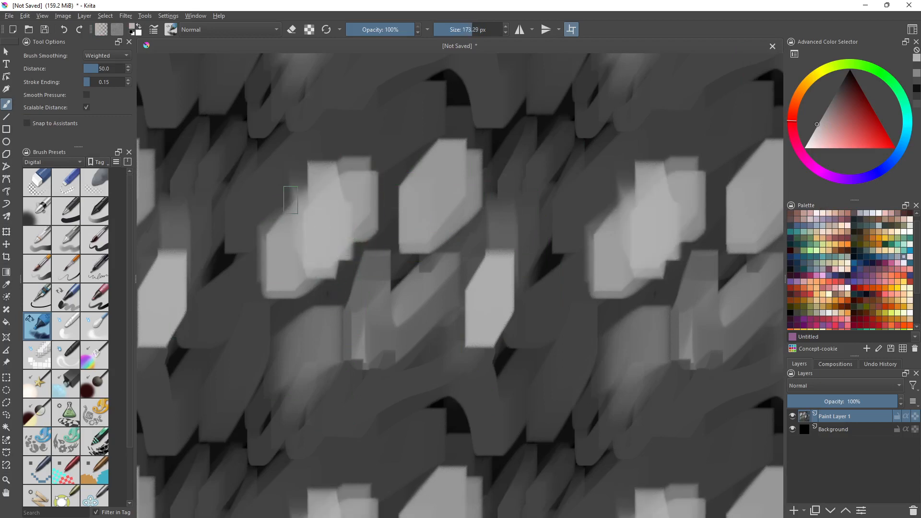
{"action": "mouse_move", "coordinate": [291, 200]}
{"action": "left_mouse_down"}
{"action": "mouse_move", "coordinate": [350, 174]}
{"action": "mouse_move", "coordinate": [312, 190]}
{"action": "mouse_move", "coordinate": [280, 225]}
{"action": "mouse_move", "coordinate": [290, 290]}
{"action": "mouse_move", "coordinate": [358, 216]}
{"action": "mouse_move", "coordinate": [292, 230]}
{"action": "mouse_move", "coordinate": [339, 186]}
{"action": "mouse_move", "coordinate": [305, 259]}
{"action": "mouse_move", "coordinate": [347, 236]}
{"action": "mouse_move", "coordinate": [396, 292]}
{"action": "mouse_move", "coordinate": [366, 305]}
{"action": "mouse_move", "coordinate": [385, 278]}
{"action": "mouse_move", "coordinate": [360, 336]}
{"action": "mouse_move", "coordinate": [401, 323]}
{"action": "mouse_move", "coordinate": [412, 271]}
{"action": "mouse_move", "coordinate": [440, 286]}
{"action": "mouse_move", "coordinate": [408, 328]}
{"action": "mouse_move", "coordinate": [440, 321]}
{"action": "mouse_move", "coordinate": [371, 334]}
{"action": "mouse_move", "coordinate": [378, 348]}
{"action": "mouse_move", "coordinate": [364, 368]}
{"action": "mouse_move", "coordinate": [341, 342]}
{"action": "mouse_move", "coordinate": [386, 317]}
{"action": "mouse_move", "coordinate": [360, 335]}
{"action": "left_mouse_up"}
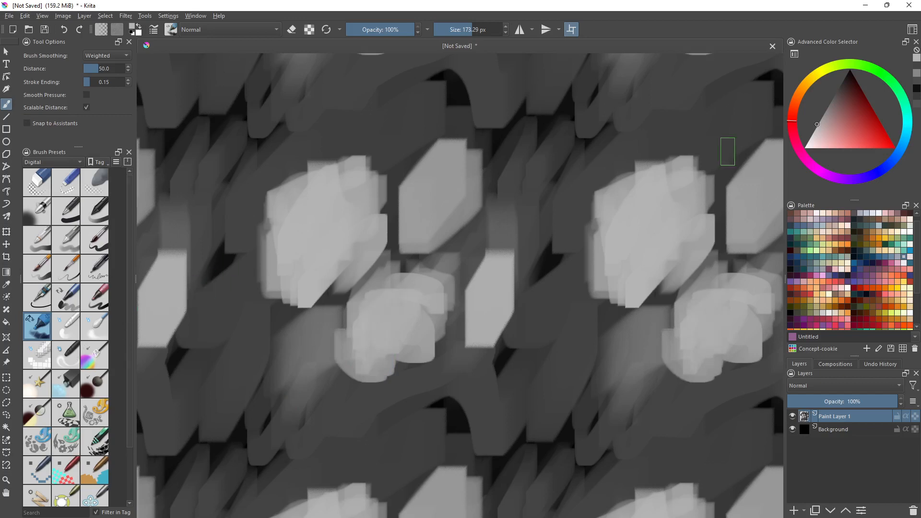
Set a near-black colour and smear the large light patch diagonally downward with the blender brush at about 165 px and 289 px
{"action": "left_click_drag", "start_coordinate": [812, 133], "coordinate": [808, 139]}
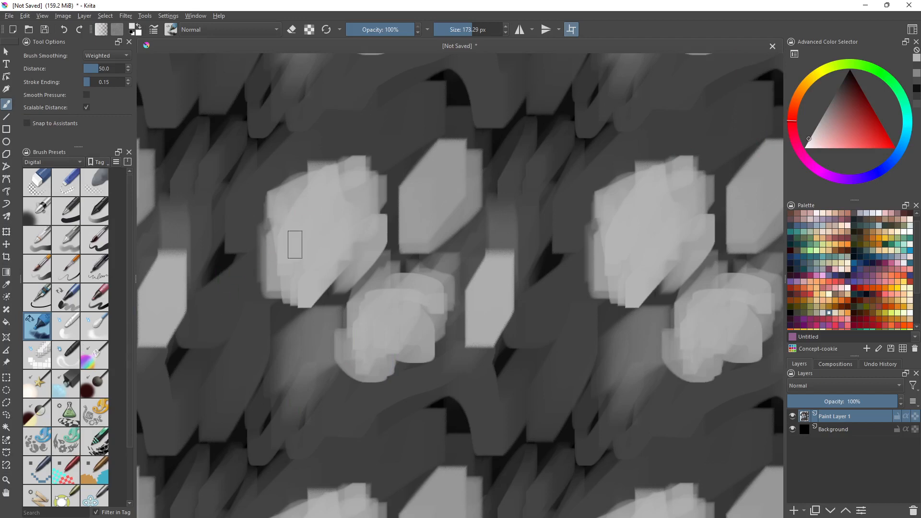
{"action": "left_click", "coordinate": [837, 77]}
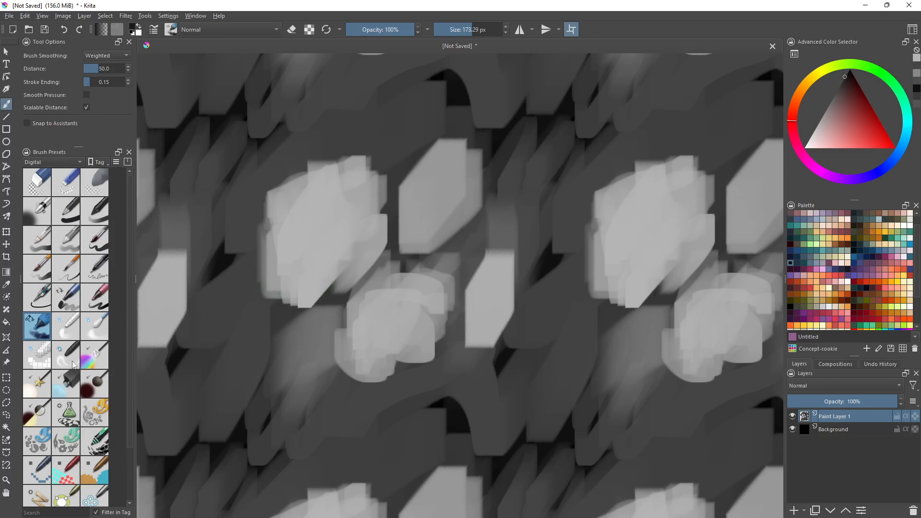
{"action": "left_click", "coordinate": [68, 332]}
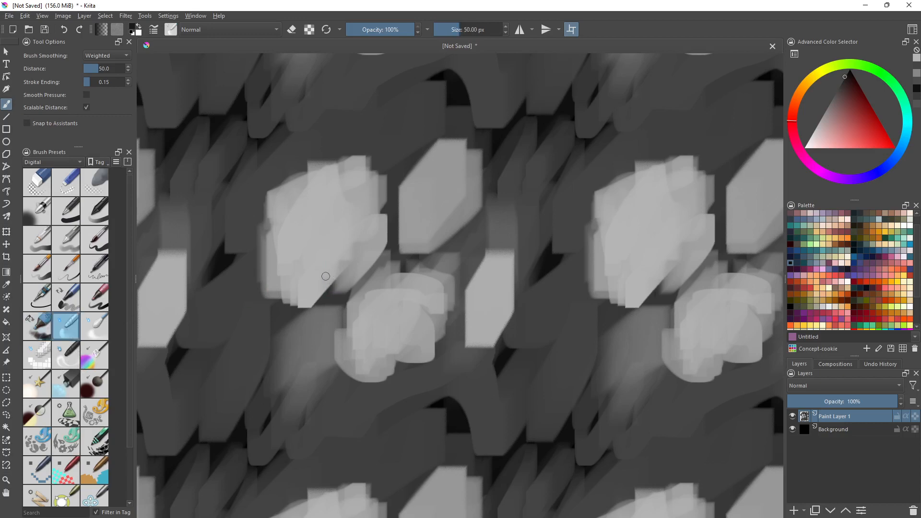
{"action": "mouse_move", "coordinate": [319, 268]}
{"action": "left_mouse_down", "text": "shift"}
{"action": "mouse_move", "coordinate": [393, 260]}
{"action": "mouse_move", "coordinate": [345, 247]}
{"action": "mouse_move", "coordinate": [335, 322]}
{"action": "left_mouse_up", "text": "shift"}
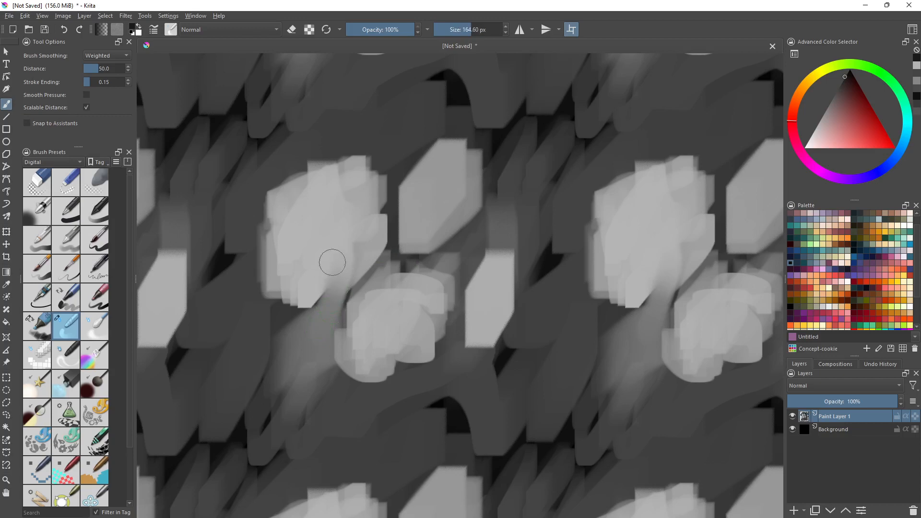
{"action": "left_click_drag", "start_coordinate": [335, 255], "coordinate": [295, 337]}
{"action": "mouse_move", "coordinate": [319, 273]}
{"action": "left_mouse_down", "text": "shift"}
{"action": "mouse_move", "coordinate": [377, 274]}
{"action": "mouse_move", "coordinate": [303, 340]}
{"action": "left_mouse_up", "text": "shift"}
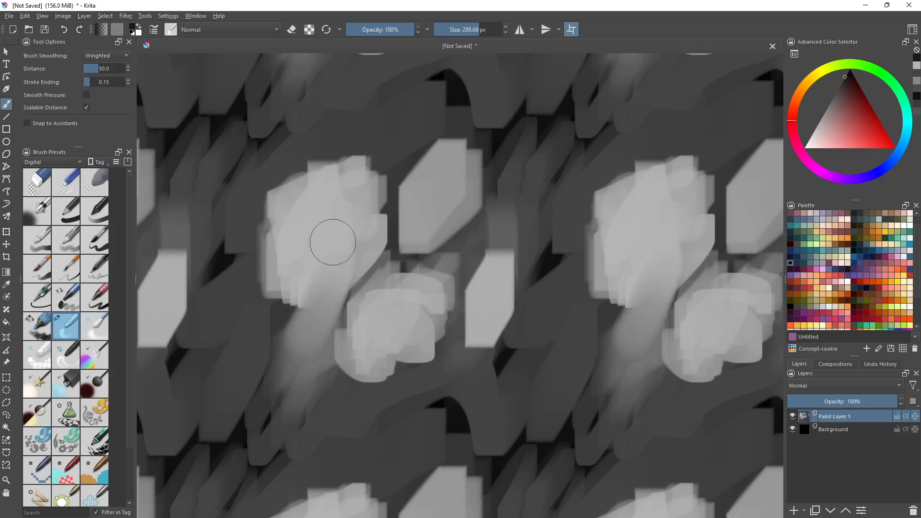
{"action": "left_click_drag", "start_coordinate": [331, 243], "coordinate": [286, 357]}
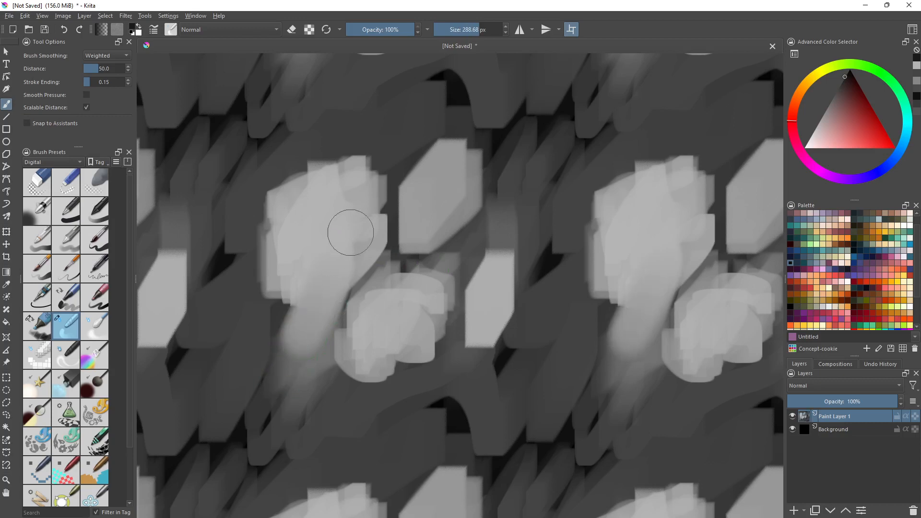
{"action": "mouse_move", "coordinate": [350, 231]}
{"action": "left_mouse_down"}
{"action": "mouse_move", "coordinate": [291, 362]}
{"action": "mouse_move", "coordinate": [351, 250]}
{"action": "mouse_move", "coordinate": [285, 367]}
{"action": "mouse_move", "coordinate": [332, 273]}
{"action": "mouse_move", "coordinate": [289, 355]}
{"action": "mouse_move", "coordinate": [315, 320]}
{"action": "mouse_move", "coordinate": [291, 358]}
{"action": "left_mouse_up"}
{"action": "left_click_drag", "start_coordinate": [339, 261], "coordinate": [292, 358]}
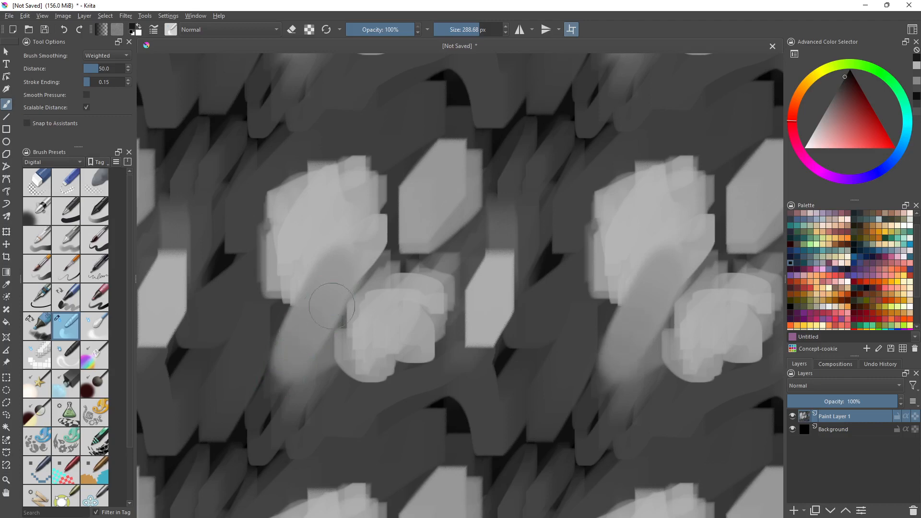
Soften the edges and interior of the large light patch with the blender brush at about 132 px
{"action": "left_click_drag", "start_coordinate": [336, 296], "coordinate": [257, 295], "text": "shift"}
{"action": "mouse_move", "coordinate": [310, 272]}
{"action": "left_mouse_down"}
{"action": "mouse_move", "coordinate": [291, 296]}
{"action": "mouse_move", "coordinate": [300, 304]}
{"action": "mouse_move", "coordinate": [305, 268]}
{"action": "mouse_move", "coordinate": [320, 258]}
{"action": "mouse_move", "coordinate": [301, 278]}
{"action": "mouse_move", "coordinate": [308, 282]}
{"action": "mouse_move", "coordinate": [274, 289]}
{"action": "mouse_move", "coordinate": [291, 274]}
{"action": "mouse_move", "coordinate": [289, 297]}
{"action": "mouse_move", "coordinate": [297, 292]}
{"action": "mouse_move", "coordinate": [278, 306]}
{"action": "mouse_move", "coordinate": [295, 299]}
{"action": "mouse_move", "coordinate": [306, 265]}
{"action": "mouse_move", "coordinate": [310, 287]}
{"action": "mouse_move", "coordinate": [323, 289]}
{"action": "mouse_move", "coordinate": [302, 293]}
{"action": "mouse_move", "coordinate": [321, 301]}
{"action": "mouse_move", "coordinate": [294, 293]}
{"action": "mouse_move", "coordinate": [325, 300]}
{"action": "mouse_move", "coordinate": [324, 274]}
{"action": "mouse_move", "coordinate": [287, 302]}
{"action": "left_mouse_up"}
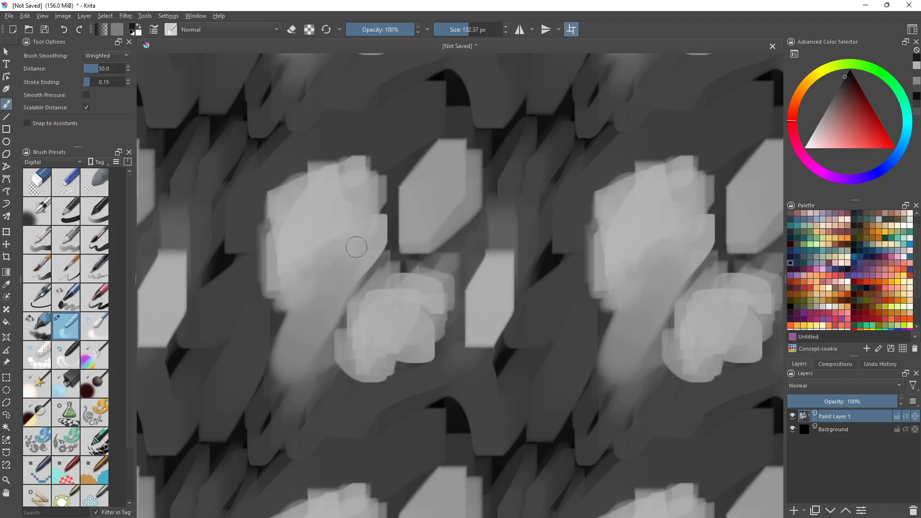
{"action": "left_click_drag", "start_coordinate": [357, 247], "coordinate": [366, 233]}
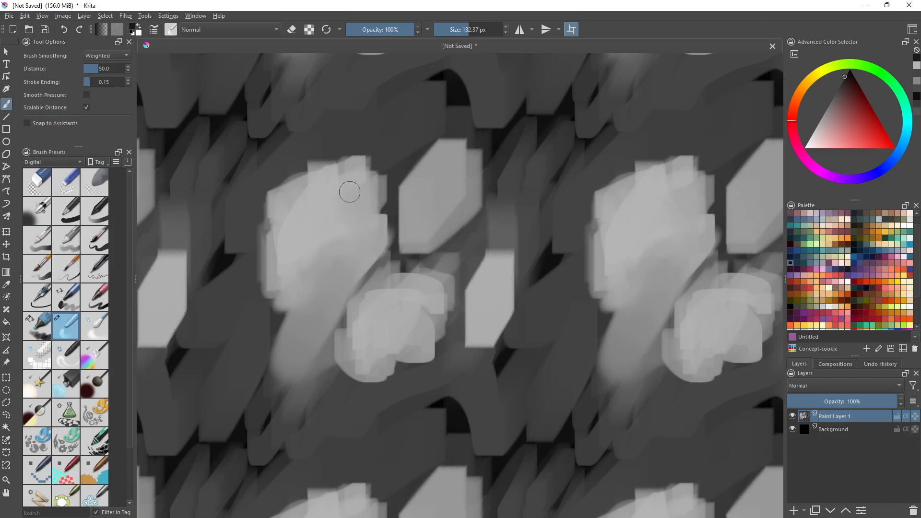
{"action": "mouse_move", "coordinate": [349, 192]}
{"action": "left_mouse_down"}
{"action": "mouse_move", "coordinate": [338, 161]}
{"action": "mouse_move", "coordinate": [312, 154]}
{"action": "mouse_move", "coordinate": [291, 175]}
{"action": "mouse_move", "coordinate": [332, 172]}
{"action": "mouse_move", "coordinate": [348, 196]}
{"action": "left_mouse_up"}
{"action": "mouse_move", "coordinate": [368, 173]}
{"action": "left_mouse_down"}
{"action": "mouse_move", "coordinate": [331, 161]}
{"action": "mouse_move", "coordinate": [277, 203]}
{"action": "mouse_move", "coordinate": [285, 186]}
{"action": "mouse_move", "coordinate": [304, 183]}
{"action": "mouse_move", "coordinate": [258, 231]}
{"action": "mouse_move", "coordinate": [291, 216]}
{"action": "mouse_move", "coordinate": [246, 311]}
{"action": "mouse_move", "coordinate": [300, 282]}
{"action": "left_mouse_up"}
Blend the neighbouring light patches together into one cloud-like mass, using a brush size of up to about 211 px
{"action": "mouse_move", "coordinate": [368, 253]}
{"action": "left_mouse_down"}
{"action": "mouse_move", "coordinate": [395, 194]}
{"action": "mouse_move", "coordinate": [405, 260]}
{"action": "mouse_move", "coordinate": [465, 215]}
{"action": "mouse_move", "coordinate": [479, 170]}
{"action": "mouse_move", "coordinate": [466, 130]}
{"action": "mouse_move", "coordinate": [371, 184]}
{"action": "mouse_move", "coordinate": [439, 148]}
{"action": "mouse_move", "coordinate": [447, 158]}
{"action": "mouse_move", "coordinate": [434, 188]}
{"action": "mouse_move", "coordinate": [434, 156]}
{"action": "mouse_move", "coordinate": [421, 165]}
{"action": "mouse_move", "coordinate": [429, 177]}
{"action": "mouse_move", "coordinate": [412, 188]}
{"action": "mouse_move", "coordinate": [416, 212]}
{"action": "mouse_move", "coordinate": [427, 208]}
{"action": "mouse_move", "coordinate": [425, 179]}
{"action": "mouse_move", "coordinate": [458, 141]}
{"action": "mouse_move", "coordinate": [438, 174]}
{"action": "mouse_move", "coordinate": [436, 167]}
{"action": "mouse_move", "coordinate": [456, 164]}
{"action": "mouse_move", "coordinate": [442, 212]}
{"action": "left_mouse_up"}
{"action": "mouse_move", "coordinate": [390, 302]}
{"action": "left_mouse_down"}
{"action": "mouse_move", "coordinate": [373, 295]}
{"action": "mouse_move", "coordinate": [370, 263]}
{"action": "left_mouse_up"}
{"action": "mouse_move", "coordinate": [402, 292]}
{"action": "left_mouse_down"}
{"action": "mouse_move", "coordinate": [416, 279]}
{"action": "mouse_move", "coordinate": [451, 279]}
{"action": "mouse_move", "coordinate": [442, 299]}
{"action": "mouse_move", "coordinate": [458, 290]}
{"action": "mouse_move", "coordinate": [427, 297]}
{"action": "mouse_move", "coordinate": [448, 277]}
{"action": "mouse_move", "coordinate": [388, 335]}
{"action": "mouse_move", "coordinate": [429, 321]}
{"action": "mouse_move", "coordinate": [422, 361]}
{"action": "mouse_move", "coordinate": [380, 348]}
{"action": "mouse_move", "coordinate": [371, 365]}
{"action": "mouse_move", "coordinate": [347, 356]}
{"action": "mouse_move", "coordinate": [358, 304]}
{"action": "mouse_move", "coordinate": [333, 340]}
{"action": "mouse_move", "coordinate": [334, 387]}
{"action": "mouse_move", "coordinate": [373, 338]}
{"action": "mouse_move", "coordinate": [335, 385]}
{"action": "mouse_move", "coordinate": [360, 355]}
{"action": "mouse_move", "coordinate": [394, 339]}
{"action": "mouse_move", "coordinate": [413, 352]}
{"action": "left_mouse_up"}
{"action": "mouse_move", "coordinate": [350, 302]}
{"action": "left_mouse_down"}
{"action": "mouse_move", "coordinate": [347, 282]}
{"action": "mouse_move", "coordinate": [366, 354]}
{"action": "mouse_move", "coordinate": [405, 278]}
{"action": "mouse_move", "coordinate": [460, 298]}
{"action": "left_mouse_up"}
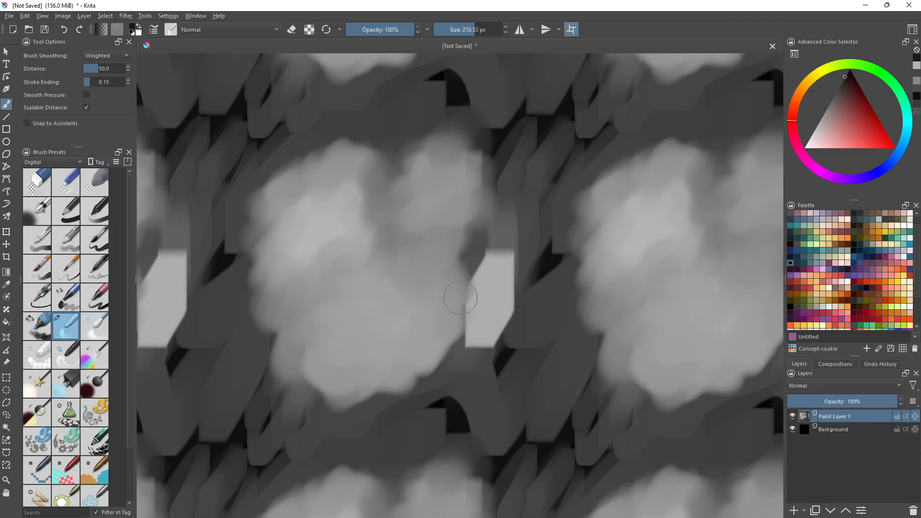
Smear the cloud-like mass outward into the surrounding dark areas with the blender brush at about 324 px
{"action": "left_click_drag", "start_coordinate": [394, 248], "coordinate": [447, 248], "text": "shift"}
{"action": "left_click_drag", "start_coordinate": [311, 220], "coordinate": [373, 244]}
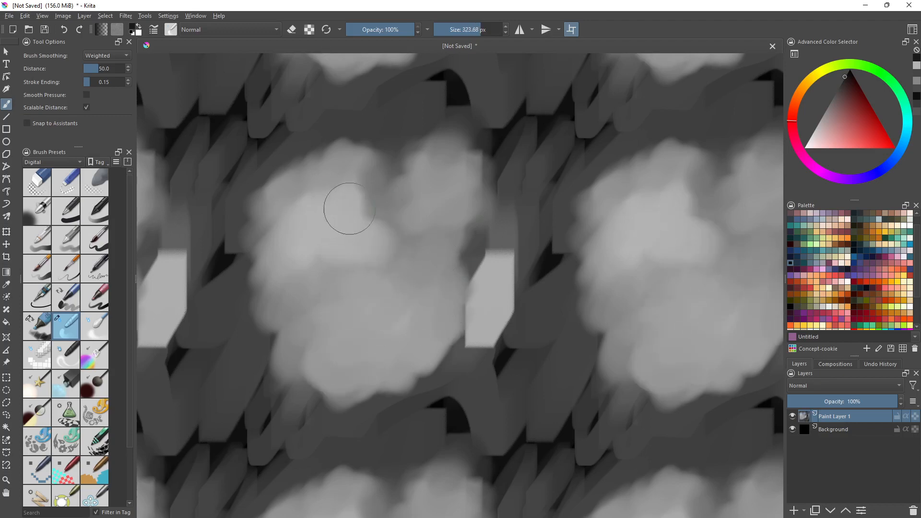
{"action": "left_click_drag", "start_coordinate": [346, 210], "coordinate": [354, 193]}
{"action": "mouse_move", "coordinate": [307, 220]}
{"action": "left_mouse_down"}
{"action": "mouse_move", "coordinate": [381, 189]}
{"action": "mouse_move", "coordinate": [380, 216]}
{"action": "mouse_move", "coordinate": [366, 154]}
{"action": "mouse_move", "coordinate": [440, 82]}
{"action": "mouse_move", "coordinate": [257, 124]}
{"action": "mouse_move", "coordinate": [332, 198]}
{"action": "mouse_move", "coordinate": [230, 119]}
{"action": "mouse_move", "coordinate": [345, 158]}
{"action": "mouse_move", "coordinate": [288, 86]}
{"action": "mouse_move", "coordinate": [384, 160]}
{"action": "mouse_move", "coordinate": [331, 185]}
{"action": "mouse_move", "coordinate": [281, 191]}
{"action": "mouse_move", "coordinate": [281, 230]}
{"action": "left_mouse_up"}
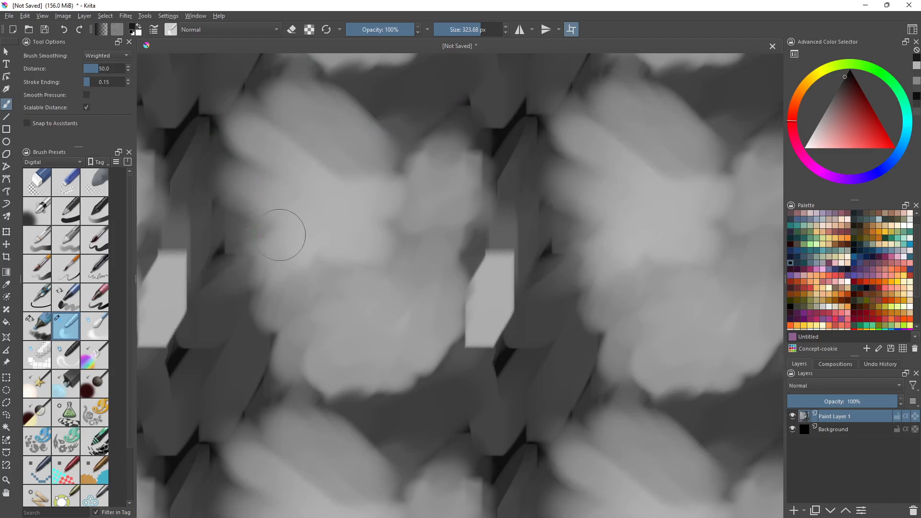
{"action": "mouse_move", "coordinate": [281, 292]}
{"action": "left_mouse_down"}
{"action": "mouse_move", "coordinate": [255, 379]}
{"action": "mouse_move", "coordinate": [317, 431]}
{"action": "mouse_move", "coordinate": [425, 398]}
{"action": "mouse_move", "coordinate": [434, 355]}
{"action": "left_mouse_up"}
Blend the remaining bright block and hard dark strokes beside the cloud shape at about 242 px
{"action": "mouse_move", "coordinate": [374, 294]}
{"action": "left_mouse_down", "text": "shift"}
{"action": "mouse_move", "coordinate": [324, 293]}
{"action": "mouse_move", "coordinate": [337, 293]}
{"action": "left_mouse_up", "text": "shift"}
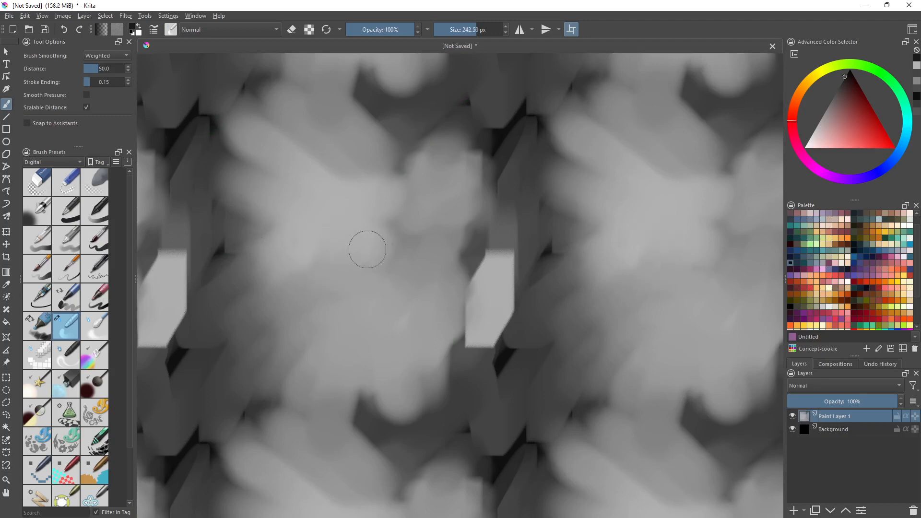
{"action": "left_click_drag", "start_coordinate": [484, 254], "coordinate": [465, 294]}
{"action": "mouse_move", "coordinate": [487, 311]}
{"action": "left_mouse_down"}
{"action": "mouse_move", "coordinate": [513, 335]}
{"action": "mouse_move", "coordinate": [545, 242]}
{"action": "mouse_move", "coordinate": [520, 195]}
{"action": "mouse_move", "coordinate": [524, 144]}
{"action": "mouse_move", "coordinate": [471, 103]}
{"action": "mouse_move", "coordinate": [471, 130]}
{"action": "mouse_move", "coordinate": [563, 137]}
{"action": "left_mouse_up"}
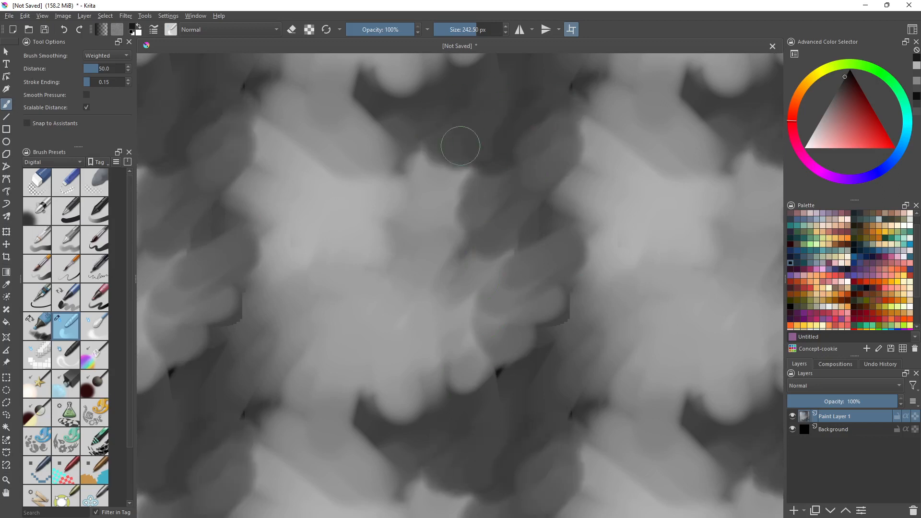
Smooth the dark areas and the transitions across the tile edges with the blender brush at about 386 px
{"action": "left_click_drag", "start_coordinate": [537, 218], "coordinate": [603, 218], "text": "shift"}
{"action": "left_click_drag", "start_coordinate": [442, 210], "coordinate": [519, 178]}
{"action": "mouse_move", "coordinate": [516, 210]}
{"action": "left_mouse_down"}
{"action": "mouse_move", "coordinate": [470, 246]}
{"action": "mouse_move", "coordinate": [428, 247]}
{"action": "mouse_move", "coordinate": [428, 269]}
{"action": "mouse_move", "coordinate": [471, 295]}
{"action": "mouse_move", "coordinate": [430, 299]}
{"action": "mouse_move", "coordinate": [399, 341]}
{"action": "mouse_move", "coordinate": [449, 368]}
{"action": "mouse_move", "coordinate": [347, 352]}
{"action": "mouse_move", "coordinate": [271, 379]}
{"action": "mouse_move", "coordinate": [298, 316]}
{"action": "mouse_move", "coordinate": [327, 310]}
{"action": "mouse_move", "coordinate": [322, 402]}
{"action": "mouse_move", "coordinate": [378, 385]}
{"action": "mouse_move", "coordinate": [411, 403]}
{"action": "mouse_move", "coordinate": [495, 359]}
{"action": "mouse_move", "coordinate": [515, 418]}
{"action": "mouse_move", "coordinate": [596, 420]}
{"action": "mouse_move", "coordinate": [550, 343]}
{"action": "mouse_move", "coordinate": [411, 358]}
{"action": "mouse_move", "coordinate": [375, 310]}
{"action": "mouse_move", "coordinate": [530, 321]}
{"action": "mouse_move", "coordinate": [571, 297]}
{"action": "mouse_move", "coordinate": [568, 284]}
{"action": "mouse_move", "coordinate": [512, 347]}
{"action": "mouse_move", "coordinate": [546, 407]}
{"action": "mouse_move", "coordinate": [474, 401]}
{"action": "mouse_move", "coordinate": [437, 421]}
{"action": "mouse_move", "coordinate": [428, 440]}
{"action": "mouse_move", "coordinate": [368, 430]}
{"action": "mouse_move", "coordinate": [395, 427]}
{"action": "mouse_move", "coordinate": [405, 448]}
{"action": "left_mouse_up"}
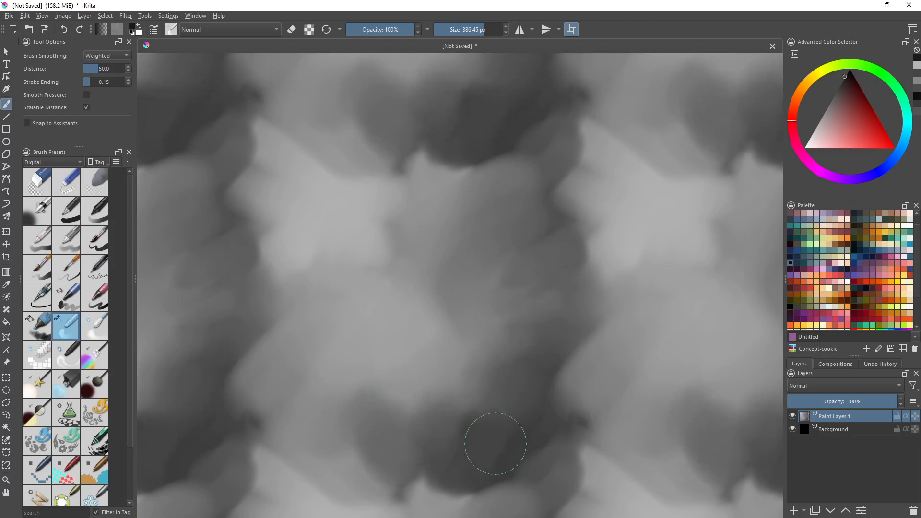
{"action": "mouse_move", "coordinate": [275, 398]}
{"action": "left_mouse_down"}
{"action": "mouse_move", "coordinate": [226, 436]}
{"action": "mouse_move", "coordinate": [249, 418]}
{"action": "left_mouse_up"}
{"action": "mouse_move", "coordinate": [262, 132]}
{"action": "left_mouse_down"}
{"action": "mouse_move", "coordinate": [251, 143]}
{"action": "mouse_move", "coordinate": [242, 211]}
{"action": "left_mouse_up"}
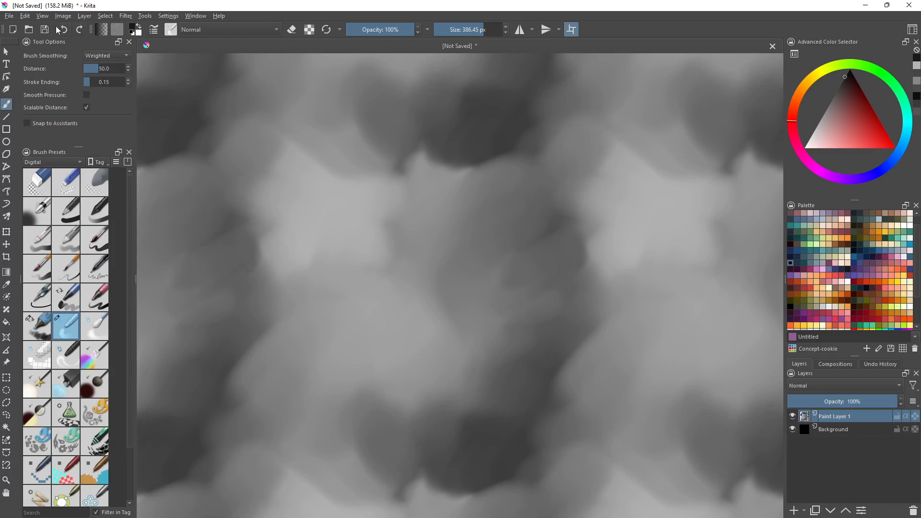
{"action": "left_click", "coordinate": [25, 16]}
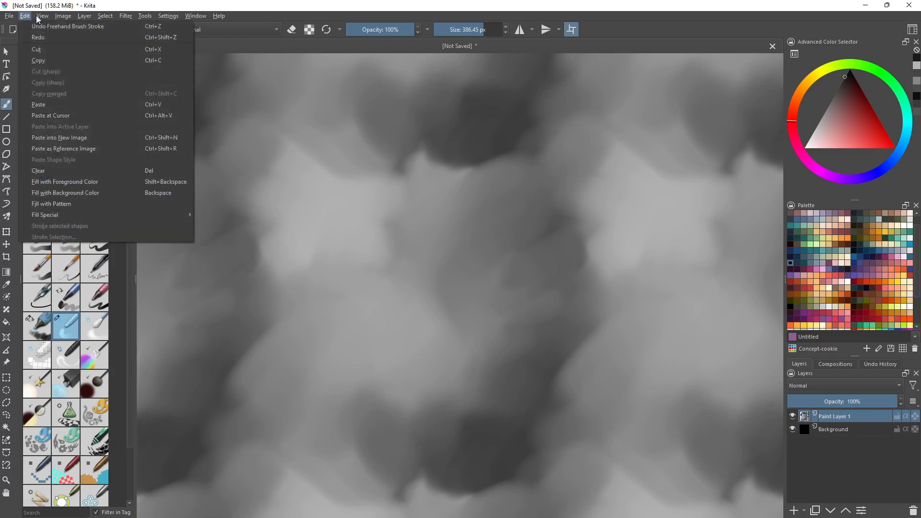
{"action": "mouse_move", "coordinate": [43, 17]}
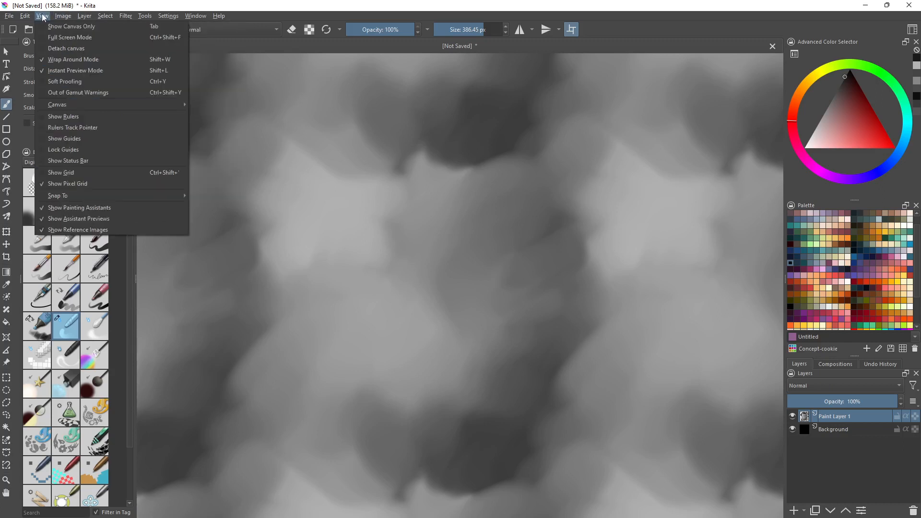
{"action": "left_click", "coordinate": [488, 258]}
Soften the dark vertical bands and the lower edge of the light cloud shape with the blender brush at about 386 px
{"action": "mouse_move", "coordinate": [426, 198]}
{"action": "left_mouse_down"}
{"action": "mouse_move", "coordinate": [392, 167]}
{"action": "mouse_move", "coordinate": [404, 149]}
{"action": "mouse_move", "coordinate": [390, 246]}
{"action": "mouse_move", "coordinate": [440, 194]}
{"action": "mouse_move", "coordinate": [435, 232]}
{"action": "mouse_move", "coordinate": [509, 153]}
{"action": "mouse_move", "coordinate": [463, 293]}
{"action": "mouse_move", "coordinate": [473, 266]}
{"action": "mouse_move", "coordinate": [420, 296]}
{"action": "mouse_move", "coordinate": [357, 276]}
{"action": "mouse_move", "coordinate": [307, 239]}
{"action": "mouse_move", "coordinate": [236, 271]}
{"action": "mouse_move", "coordinate": [241, 209]}
{"action": "mouse_move", "coordinate": [208, 317]}
{"action": "mouse_move", "coordinate": [234, 366]}
{"action": "left_mouse_up"}
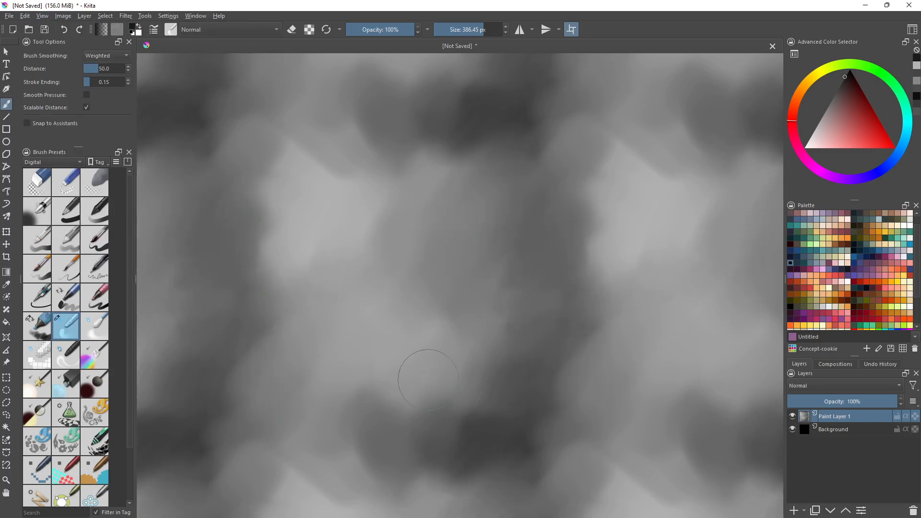
{"action": "mouse_move", "coordinate": [428, 380]}
{"action": "left_mouse_down"}
{"action": "mouse_move", "coordinate": [538, 378]}
{"action": "mouse_move", "coordinate": [551, 370]}
{"action": "mouse_move", "coordinate": [439, 432]}
{"action": "mouse_move", "coordinate": [472, 314]}
{"action": "mouse_move", "coordinate": [525, 359]}
{"action": "left_mouse_up"}
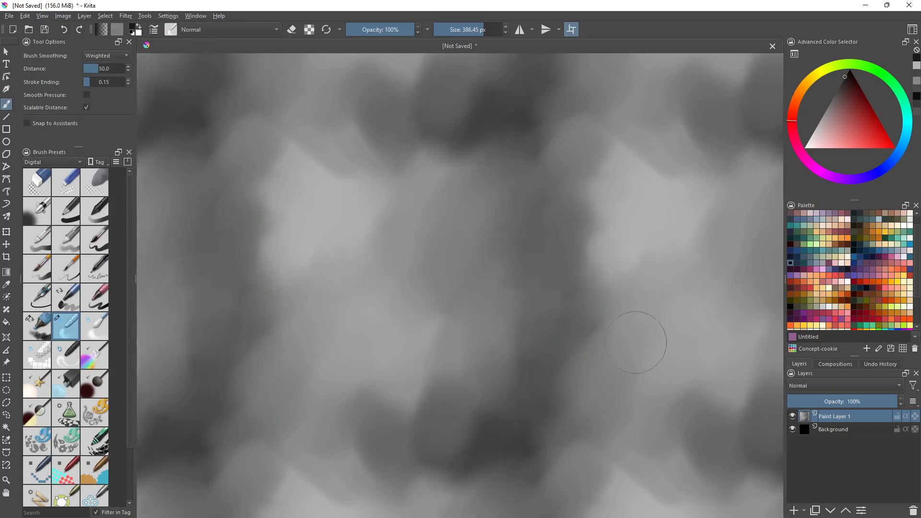
Add a new paint layer and switch from the blender to a painting brush with black as the paint colour
{"action": "left_click", "coordinate": [793, 510]}
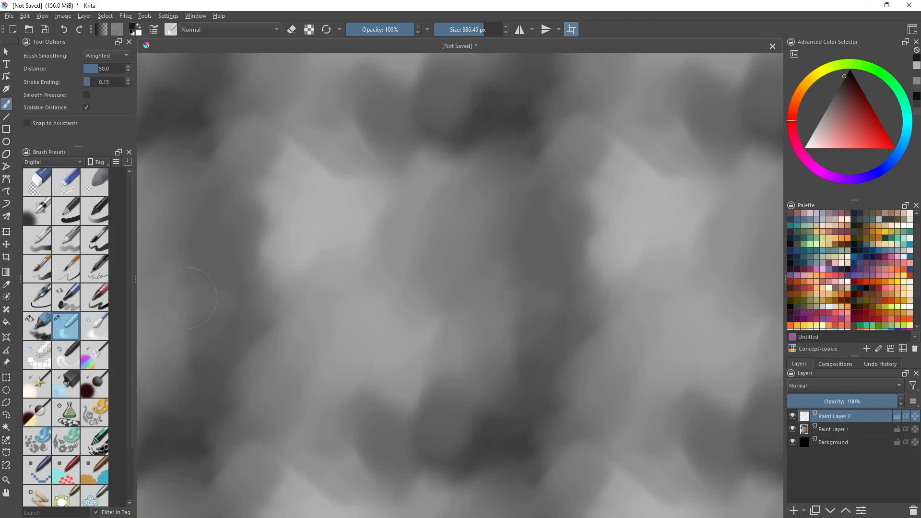
{"action": "left_click", "coordinate": [61, 299]}
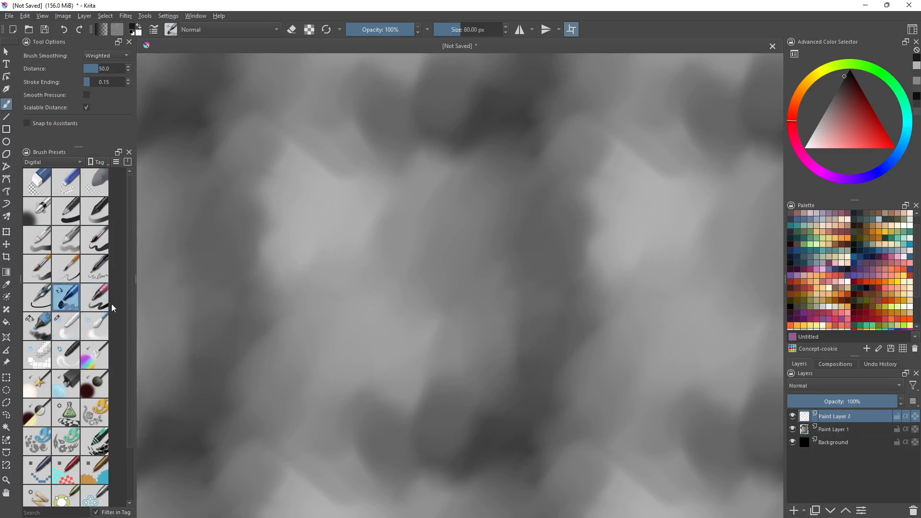
{"action": "left_click", "coordinate": [96, 300]}
{"action": "left_click", "coordinate": [791, 313]}
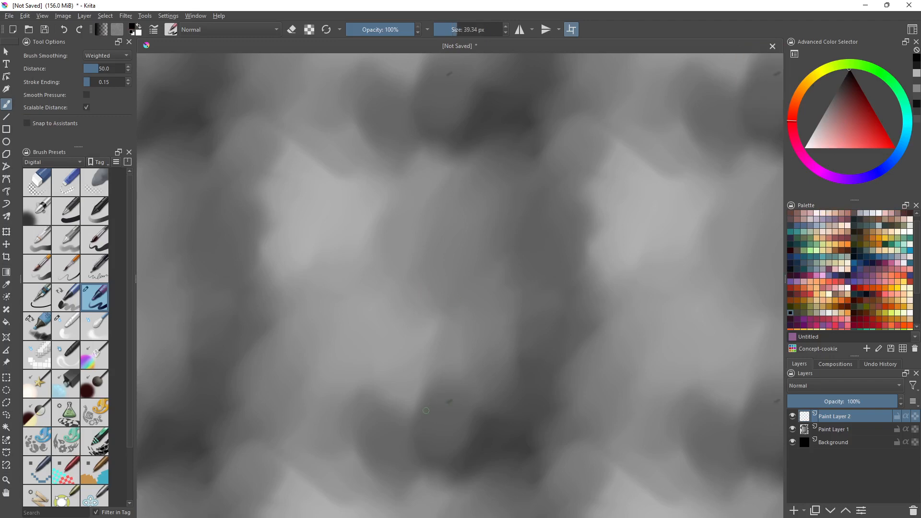
Paint rough black contour strokes on the new layer around the lower edge of the light cloud shape at about 39 px
{"action": "mouse_move", "coordinate": [422, 411]}
{"action": "left_mouse_down"}
{"action": "mouse_move", "coordinate": [462, 381]}
{"action": "mouse_move", "coordinate": [474, 350]}
{"action": "mouse_move", "coordinate": [468, 320]}
{"action": "mouse_move", "coordinate": [504, 258]}
{"action": "mouse_move", "coordinate": [521, 309]}
{"action": "left_mouse_up"}
{"action": "left_click_drag", "start_coordinate": [372, 395], "coordinate": [395, 400]}
{"action": "left_click_drag", "start_coordinate": [389, 395], "coordinate": [431, 416]}
{"action": "mouse_move", "coordinate": [369, 390]}
{"action": "left_mouse_down"}
{"action": "mouse_move", "coordinate": [378, 396]}
{"action": "mouse_move", "coordinate": [341, 422]}
{"action": "left_mouse_up"}
{"action": "mouse_move", "coordinate": [364, 404]}
{"action": "left_mouse_down"}
{"action": "mouse_move", "coordinate": [320, 432]}
{"action": "mouse_move", "coordinate": [303, 397]}
{"action": "mouse_move", "coordinate": [308, 359]}
{"action": "left_mouse_up"}
{"action": "left_click_drag", "start_coordinate": [230, 369], "coordinate": [277, 318]}
Continue the jagged black contour up the cloud shape's left side and along its upper edge at about 39 px
{"action": "left_click_drag", "start_coordinate": [261, 286], "coordinate": [275, 305]}
{"action": "mouse_move", "coordinate": [252, 270]}
{"action": "left_mouse_down"}
{"action": "mouse_move", "coordinate": [248, 219]}
{"action": "mouse_move", "coordinate": [240, 243]}
{"action": "left_mouse_up"}
{"action": "left_click_drag", "start_coordinate": [262, 213], "coordinate": [245, 235]}
{"action": "left_click_drag", "start_coordinate": [256, 196], "coordinate": [263, 217]}
{"action": "mouse_move", "coordinate": [262, 178]}
{"action": "left_mouse_down"}
{"action": "mouse_move", "coordinate": [254, 196]}
{"action": "mouse_move", "coordinate": [285, 173]}
{"action": "left_mouse_up"}
{"action": "mouse_move", "coordinate": [275, 142]}
{"action": "left_mouse_down"}
{"action": "mouse_move", "coordinate": [268, 164]}
{"action": "mouse_move", "coordinate": [289, 129]}
{"action": "left_mouse_up"}
{"action": "left_click_drag", "start_coordinate": [284, 142], "coordinate": [310, 167]}
{"action": "left_click_drag", "start_coordinate": [312, 166], "coordinate": [343, 186]}
{"action": "mouse_move", "coordinate": [343, 178]}
{"action": "left_mouse_down"}
{"action": "mouse_move", "coordinate": [376, 165]}
{"action": "mouse_move", "coordinate": [407, 172]}
{"action": "left_mouse_up"}
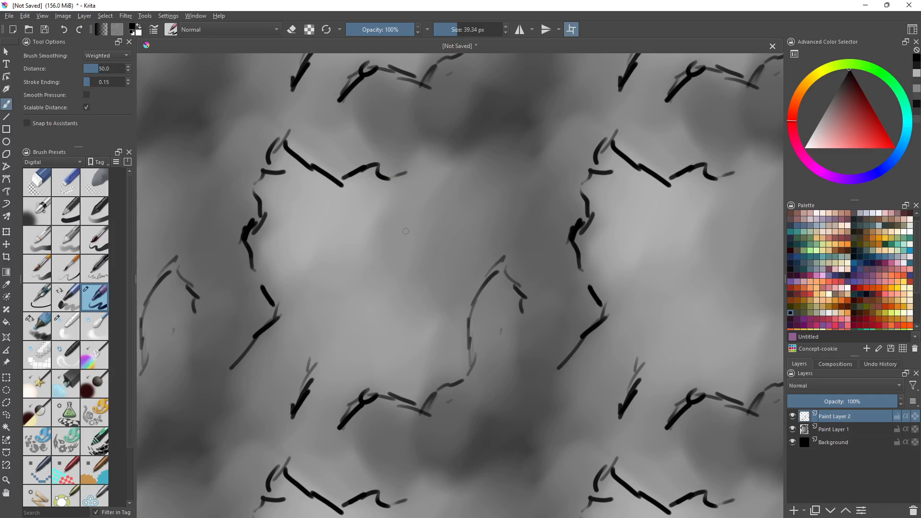
Add thinner, crossing black strokes down the right side of the cloud shape at about 16 px
{"action": "left_click_drag", "start_coordinate": [378, 230], "coordinate": [394, 174]}
{"action": "mouse_move", "coordinate": [382, 207]}
{"action": "left_mouse_down"}
{"action": "mouse_move", "coordinate": [396, 183]}
{"action": "mouse_move", "coordinate": [379, 219]}
{"action": "mouse_move", "coordinate": [380, 232]}
{"action": "mouse_move", "coordinate": [398, 240]}
{"action": "mouse_move", "coordinate": [450, 167]}
{"action": "left_mouse_up"}
{"action": "left_click_drag", "start_coordinate": [417, 232], "coordinate": [438, 236]}
{"action": "mouse_move", "coordinate": [437, 238]}
{"action": "left_mouse_down"}
{"action": "mouse_move", "coordinate": [406, 283]}
{"action": "mouse_move", "coordinate": [450, 316]}
{"action": "mouse_move", "coordinate": [413, 404]}
{"action": "mouse_move", "coordinate": [426, 318]}
{"action": "mouse_move", "coordinate": [432, 347]}
{"action": "mouse_move", "coordinate": [440, 291]}
{"action": "mouse_move", "coordinate": [416, 247]}
{"action": "left_mouse_up"}
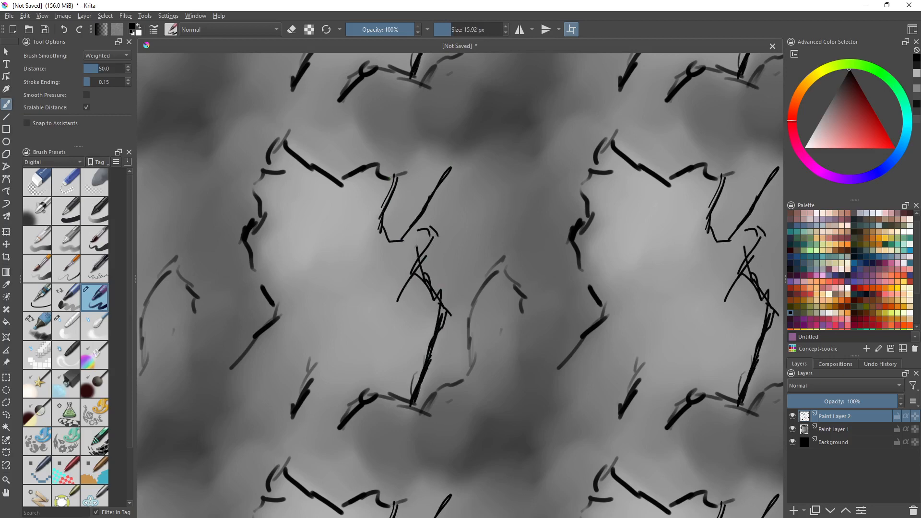
Swap to white and fill several irregular patches inside the black contour with a brush of about 61 px
{"action": "key", "text": "x"}
{"action": "mouse_move", "coordinate": [412, 284]}
{"action": "left_mouse_down"}
{"action": "mouse_move", "coordinate": [401, 304]}
{"action": "mouse_move", "coordinate": [425, 279]}
{"action": "mouse_move", "coordinate": [432, 319]}
{"action": "mouse_move", "coordinate": [411, 303]}
{"action": "mouse_move", "coordinate": [425, 298]}
{"action": "left_mouse_up"}
{"action": "key", "text": "ctrl+z"}
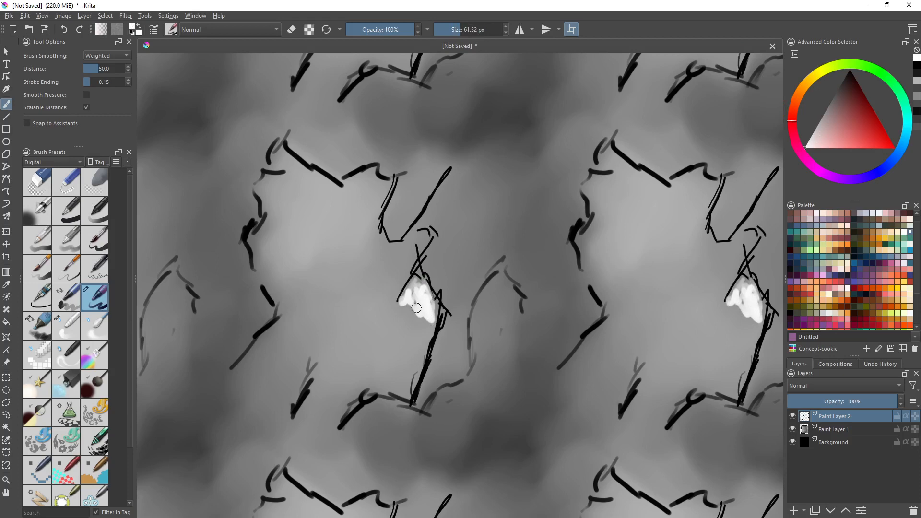
{"action": "mouse_move", "coordinate": [277, 257]}
{"action": "left_mouse_down"}
{"action": "mouse_move", "coordinate": [277, 233]}
{"action": "mouse_move", "coordinate": [290, 253]}
{"action": "mouse_move", "coordinate": [300, 235]}
{"action": "mouse_move", "coordinate": [275, 238]}
{"action": "mouse_move", "coordinate": [288, 246]}
{"action": "mouse_move", "coordinate": [299, 229]}
{"action": "mouse_move", "coordinate": [304, 254]}
{"action": "left_mouse_up"}
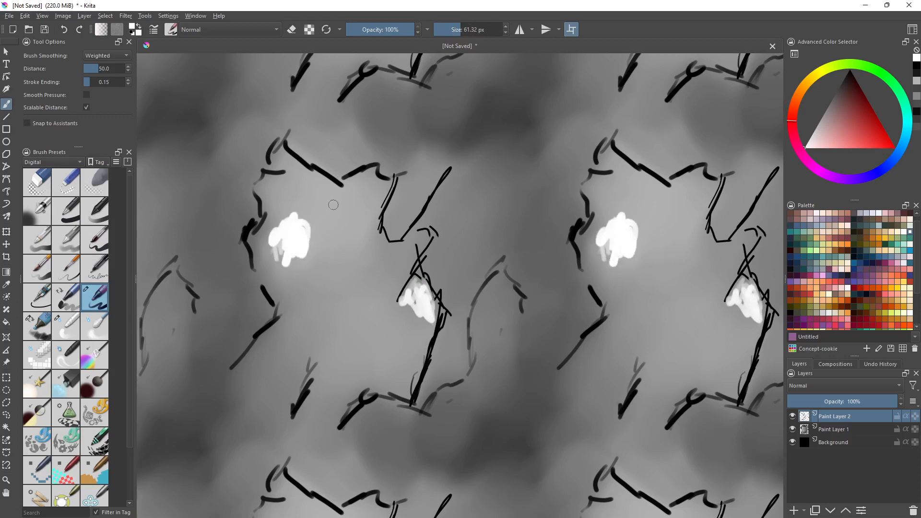
{"action": "mouse_move", "coordinate": [334, 205]}
{"action": "left_mouse_down"}
{"action": "mouse_move", "coordinate": [356, 213]}
{"action": "mouse_move", "coordinate": [355, 199]}
{"action": "mouse_move", "coordinate": [333, 203]}
{"action": "mouse_move", "coordinate": [365, 178]}
{"action": "mouse_move", "coordinate": [367, 213]}
{"action": "mouse_move", "coordinate": [350, 243]}
{"action": "left_mouse_up"}
{"action": "left_click_drag", "start_coordinate": [321, 290], "coordinate": [348, 273]}
{"action": "left_click_drag", "start_coordinate": [346, 314], "coordinate": [373, 301]}
{"action": "mouse_move", "coordinate": [377, 335]}
{"action": "left_mouse_down"}
{"action": "mouse_move", "coordinate": [366, 341]}
{"action": "mouse_move", "coordinate": [379, 342]}
{"action": "mouse_move", "coordinate": [359, 347]}
{"action": "mouse_move", "coordinate": [387, 331]}
{"action": "mouse_move", "coordinate": [379, 361]}
{"action": "mouse_move", "coordinate": [398, 345]}
{"action": "mouse_move", "coordinate": [395, 366]}
{"action": "mouse_move", "coordinate": [413, 354]}
{"action": "mouse_move", "coordinate": [416, 365]}
{"action": "mouse_move", "coordinate": [421, 348]}
{"action": "mouse_move", "coordinate": [413, 378]}
{"action": "mouse_move", "coordinate": [394, 358]}
{"action": "mouse_move", "coordinate": [374, 358]}
{"action": "mouse_move", "coordinate": [391, 377]}
{"action": "mouse_move", "coordinate": [374, 363]}
{"action": "mouse_move", "coordinate": [341, 346]}
{"action": "left_mouse_up"}
{"action": "mouse_move", "coordinate": [323, 335]}
{"action": "left_mouse_down"}
{"action": "mouse_move", "coordinate": [303, 335]}
{"action": "mouse_move", "coordinate": [252, 379]}
{"action": "mouse_move", "coordinate": [294, 391]}
{"action": "mouse_move", "coordinate": [284, 354]}
{"action": "mouse_move", "coordinate": [298, 379]}
{"action": "mouse_move", "coordinate": [287, 406]}
{"action": "mouse_move", "coordinate": [257, 347]}
{"action": "left_mouse_up"}
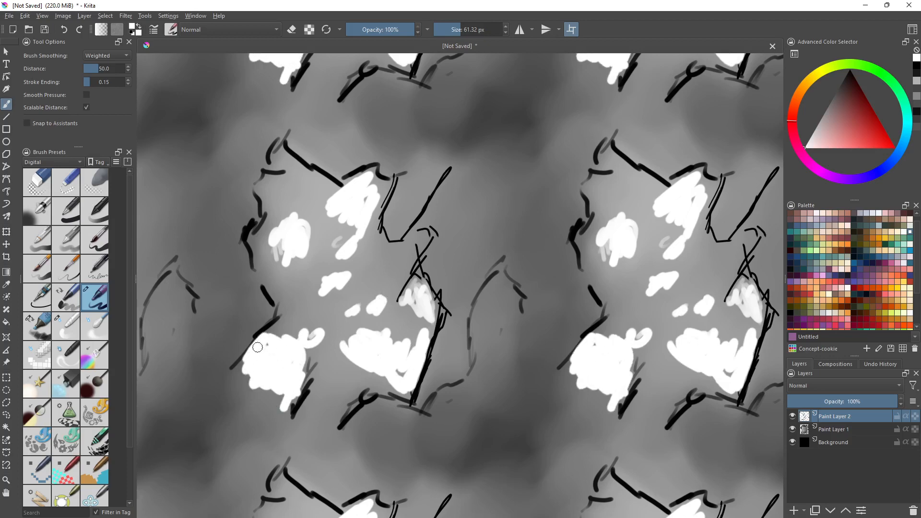
Apply a Gaussian blur with a radius of about 103.52 px to the stroke layer and lower its opacity to 17%
{"action": "left_click", "coordinate": [128, 15]}
{"action": "mouse_move", "coordinate": [192, 71]}
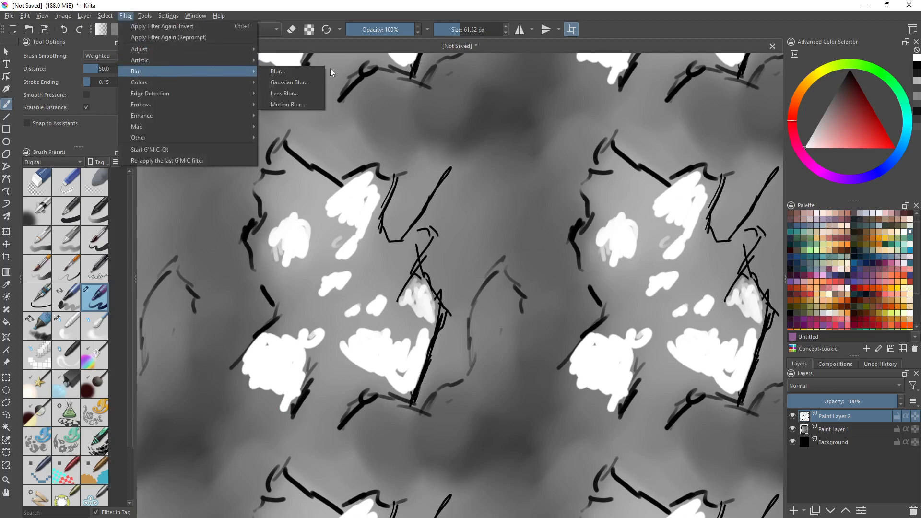
{"action": "left_click", "coordinate": [313, 82]}
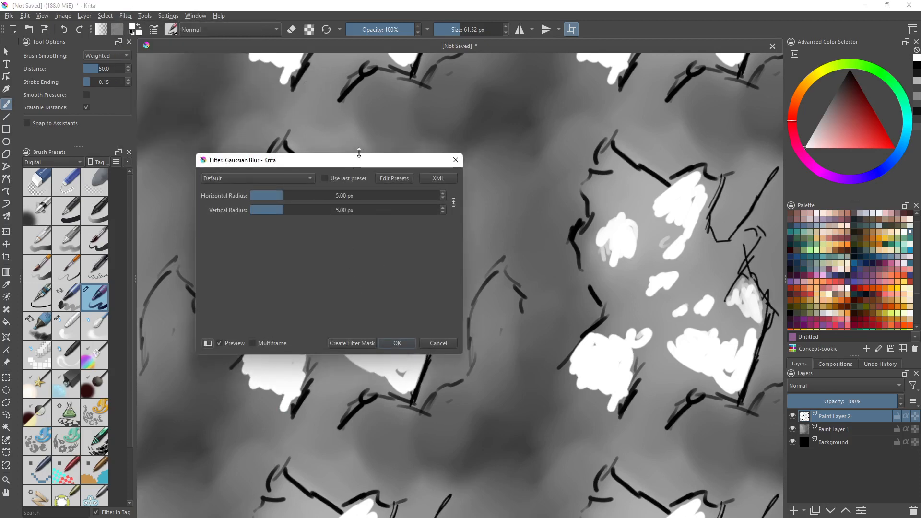
{"action": "left_click_drag", "start_coordinate": [359, 159], "coordinate": [559, 134]}
{"action": "left_click", "coordinate": [503, 183]}
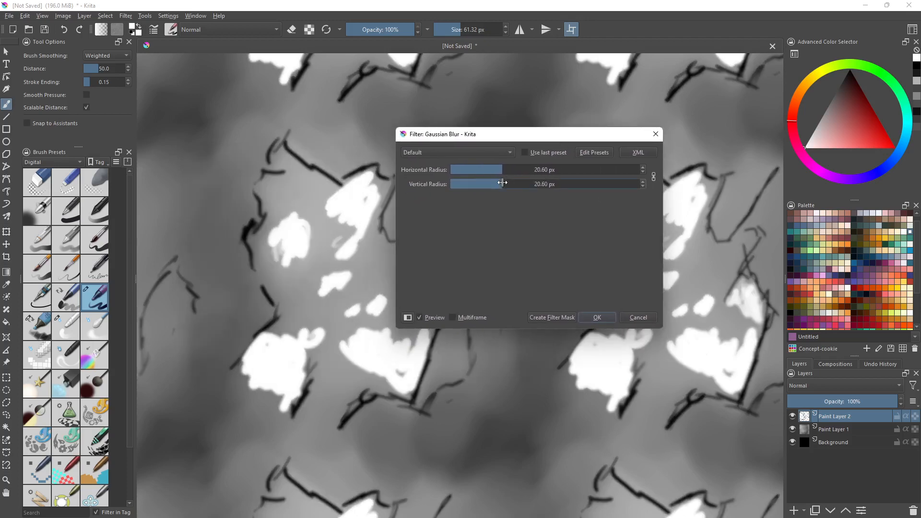
{"action": "left_click_drag", "start_coordinate": [504, 183], "coordinate": [539, 187]}
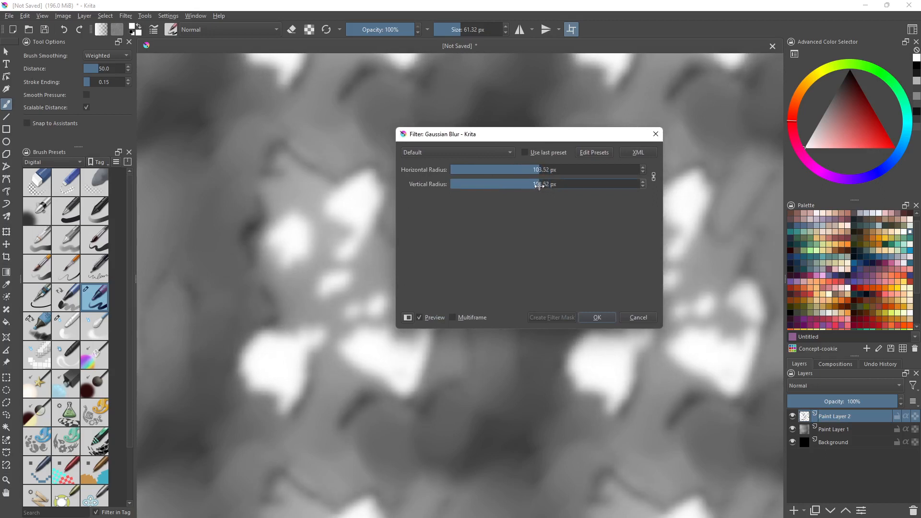
{"action": "left_click", "coordinate": [591, 317]}
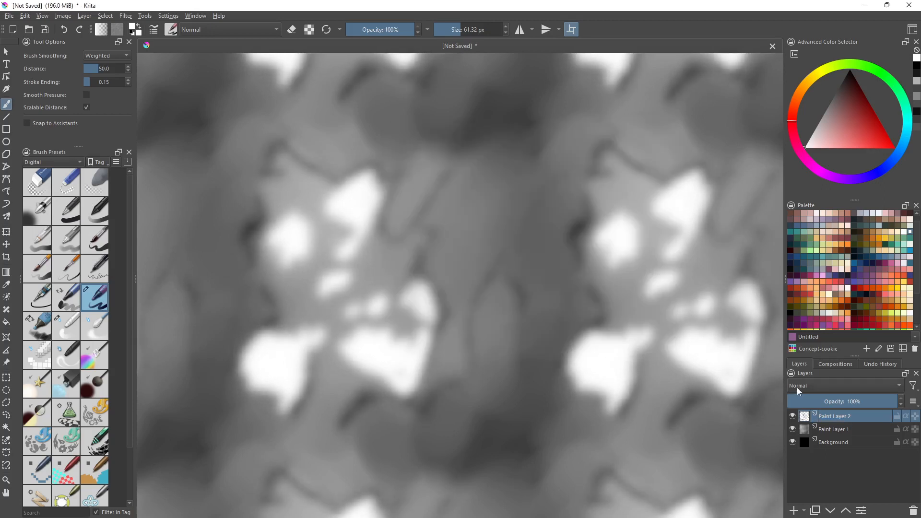
{"action": "left_click_drag", "start_coordinate": [836, 400], "coordinate": [803, 402]}
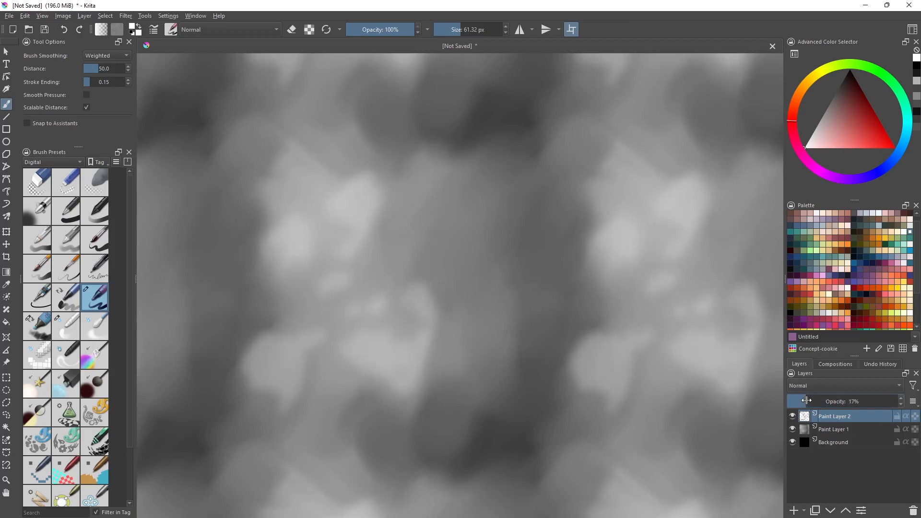
Add another paint layer and draw thin black crack lines through the middle of the light area at about 19 px
{"action": "left_click", "coordinate": [794, 512]}
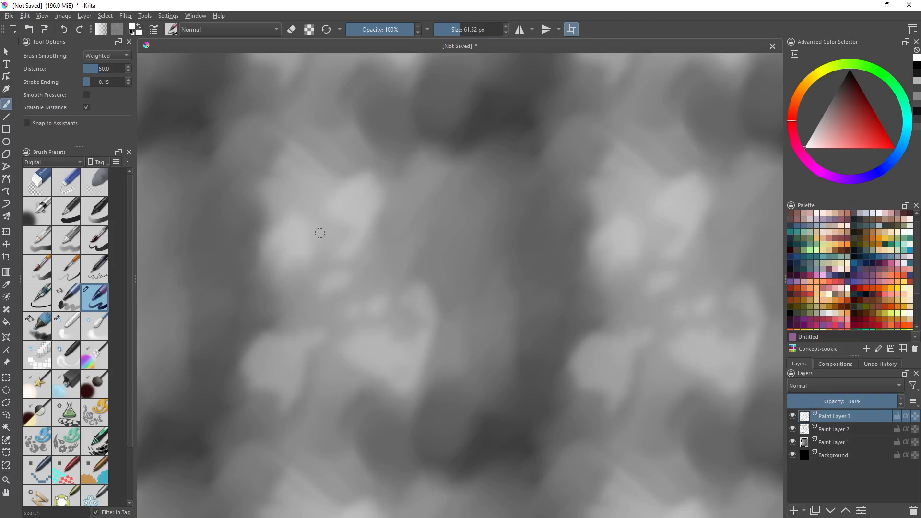
{"action": "scroll", "coordinate": [414, 272], "scroll_direction": "up", "scroll_amount": 2}
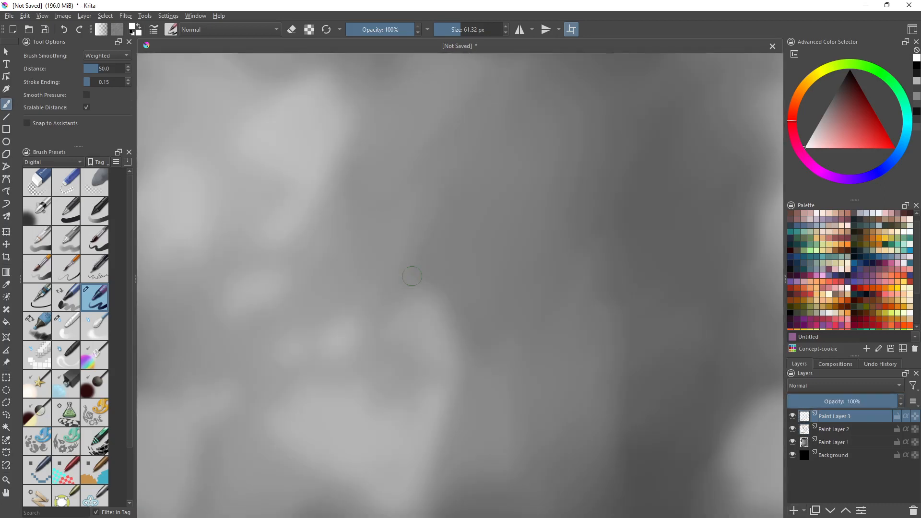
{"action": "left_click_drag", "start_coordinate": [415, 273], "coordinate": [493, 223]}
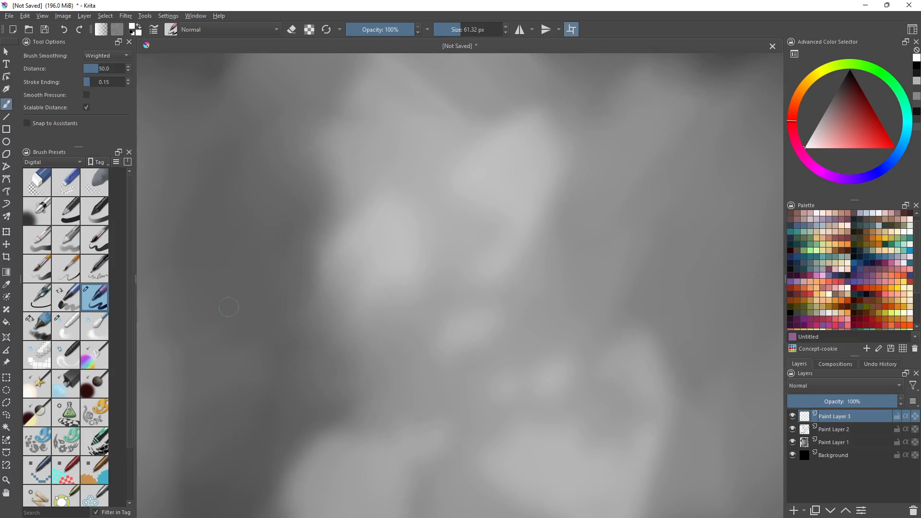
{"action": "left_click_drag", "start_coordinate": [457, 260], "coordinate": [440, 261]}
{"action": "left_click_drag", "start_coordinate": [823, 146], "coordinate": [814, 70]}
{"action": "left_click_drag", "start_coordinate": [427, 275], "coordinate": [429, 406]}
{"action": "left_click_drag", "start_coordinate": [451, 315], "coordinate": [478, 308]}
{"action": "left_click_drag", "start_coordinate": [454, 298], "coordinate": [499, 296]}
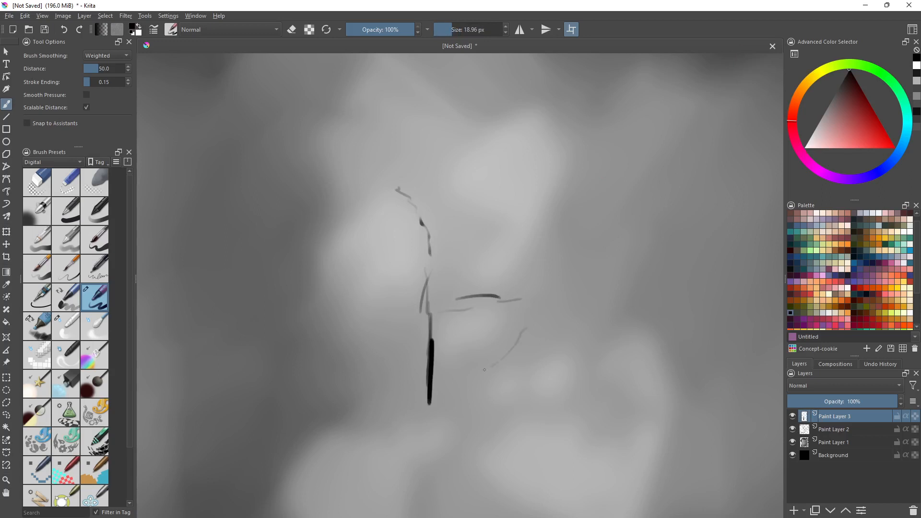
Extend the cracks with long diagonal lines and an angular closed shape beneath them, using black at about 19 px
{"action": "left_click_drag", "start_coordinate": [575, 303], "coordinate": [619, 245]}
{"action": "mouse_move", "coordinate": [666, 257]}
{"action": "left_mouse_down"}
{"action": "mouse_move", "coordinate": [626, 304]}
{"action": "mouse_move", "coordinate": [582, 391]}
{"action": "mouse_move", "coordinate": [535, 425]}
{"action": "mouse_move", "coordinate": [497, 428]}
{"action": "mouse_move", "coordinate": [474, 284]}
{"action": "mouse_move", "coordinate": [422, 344]}
{"action": "mouse_move", "coordinate": [527, 404]}
{"action": "mouse_move", "coordinate": [463, 474]}
{"action": "mouse_move", "coordinate": [426, 421]}
{"action": "left_mouse_up"}
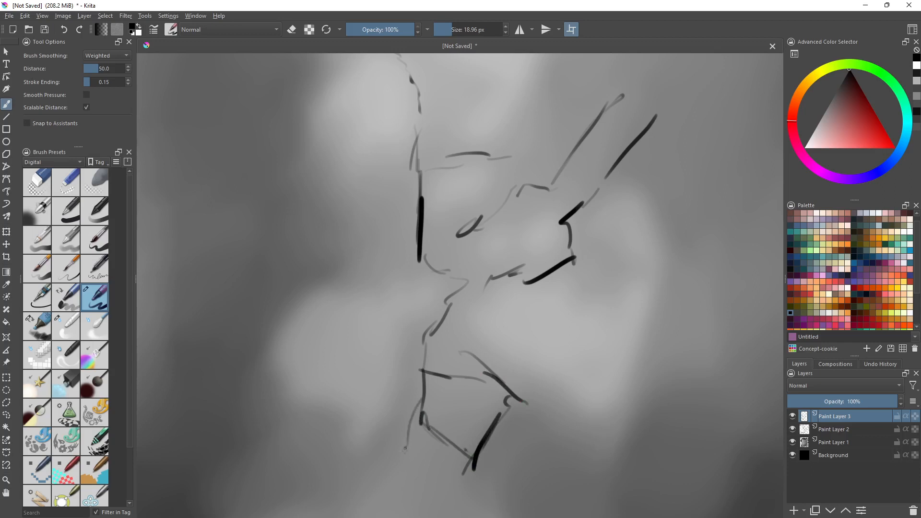
{"action": "left_click_drag", "start_coordinate": [405, 450], "coordinate": [394, 470]}
{"action": "left_click_drag", "start_coordinate": [397, 441], "coordinate": [369, 499]}
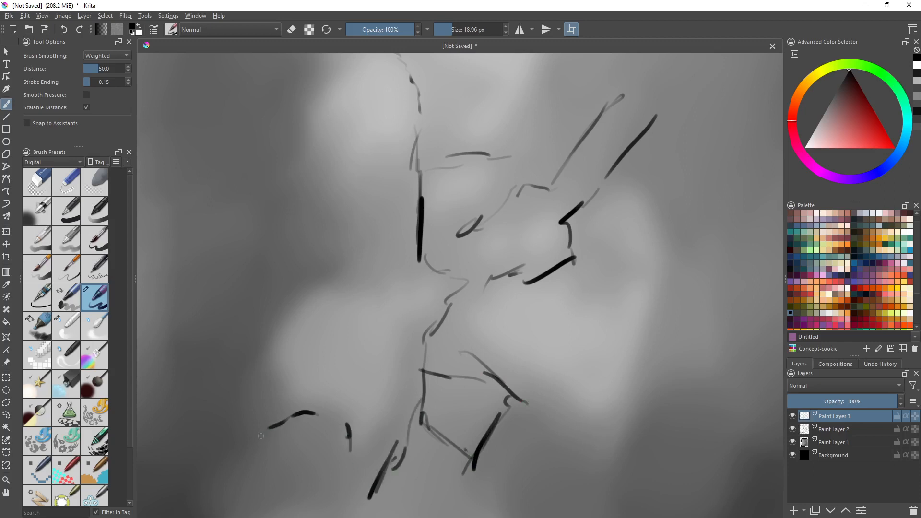
Draw a jagged vertical black crack through the dark band beside the light area at about 19 px
{"action": "left_click_drag", "start_coordinate": [215, 422], "coordinate": [227, 309]}
{"action": "mouse_move", "coordinate": [256, 361]}
{"action": "left_mouse_down"}
{"action": "mouse_move", "coordinate": [435, 313]}
{"action": "mouse_move", "coordinate": [384, 339]}
{"action": "left_mouse_up"}
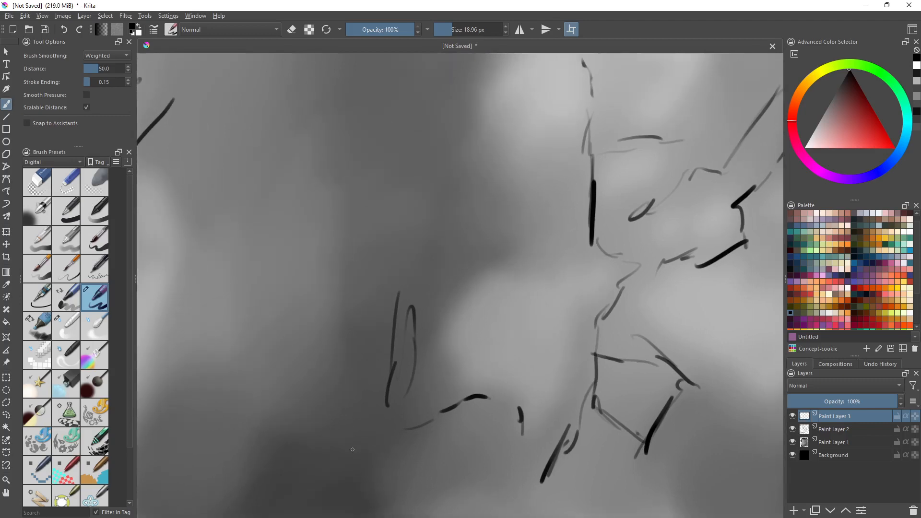
{"action": "left_click_drag", "start_coordinate": [360, 430], "coordinate": [388, 356]}
{"action": "left_click_drag", "start_coordinate": [400, 290], "coordinate": [442, 172]}
{"action": "mouse_move", "coordinate": [444, 153]}
{"action": "left_mouse_down"}
{"action": "mouse_move", "coordinate": [441, 240]}
{"action": "mouse_move", "coordinate": [448, 211]}
{"action": "left_mouse_up"}
{"action": "scroll", "coordinate": [438, 247], "scroll_direction": "up", "scroll_amount": 3}
{"action": "left_click_drag", "start_coordinate": [452, 174], "coordinate": [439, 256]}
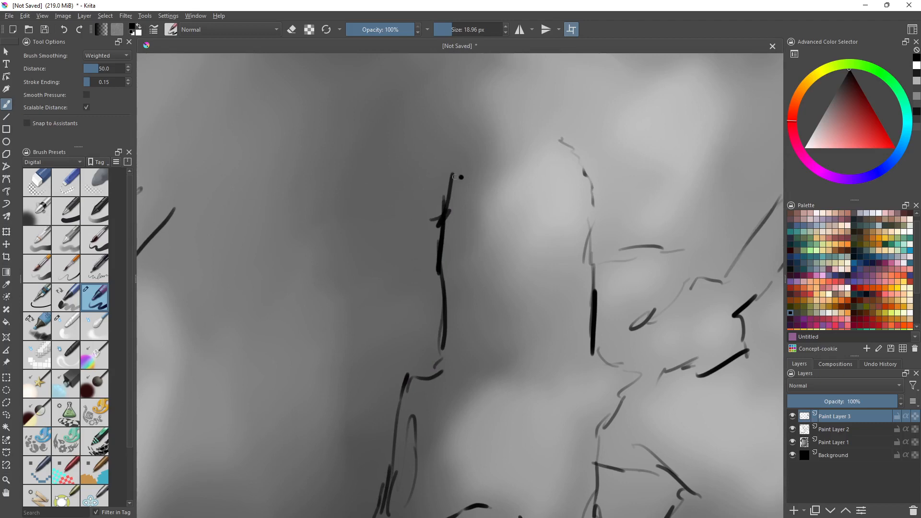
Add hooked and branching black strokes at the upper end of the vertical crack
{"action": "left_click_drag", "start_coordinate": [461, 177], "coordinate": [420, 177]}
{"action": "left_click_drag", "start_coordinate": [402, 109], "coordinate": [408, 184]}
{"action": "mouse_move", "coordinate": [408, 156]}
{"action": "left_mouse_down"}
{"action": "mouse_move", "coordinate": [444, 165]}
{"action": "mouse_move", "coordinate": [463, 211]}
{"action": "left_mouse_up"}
{"action": "left_click_drag", "start_coordinate": [457, 186], "coordinate": [440, 266]}
{"action": "scroll", "coordinate": [427, 330], "scroll_direction": "down", "scroll_amount": 3}
{"action": "left_click_drag", "start_coordinate": [482, 336], "coordinate": [456, 337]}
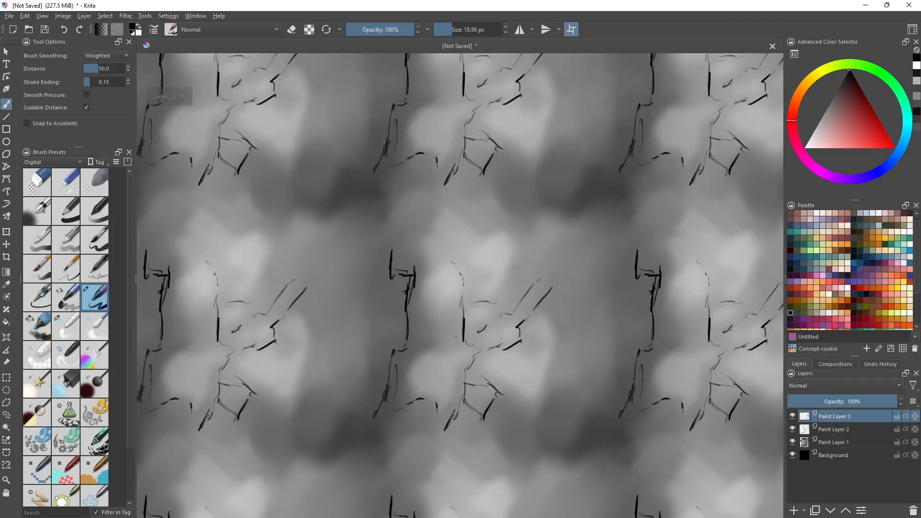
Extend the diagonal cracks upward and add short vertical strokes down the right flank of the light area
{"action": "left_click_drag", "start_coordinate": [314, 248], "coordinate": [305, 273]}
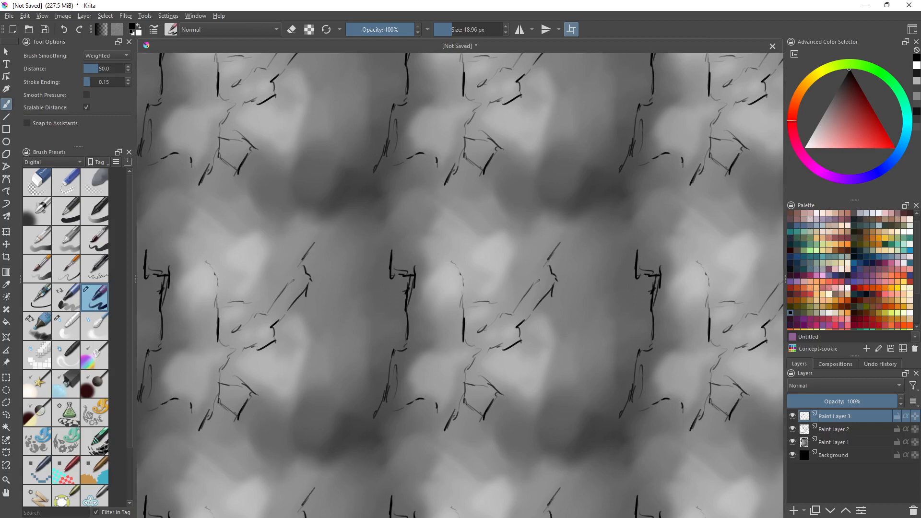
{"action": "left_click_drag", "start_coordinate": [315, 80], "coordinate": [302, 139]}
{"action": "left_click_drag", "start_coordinate": [575, 329], "coordinate": [575, 369]}
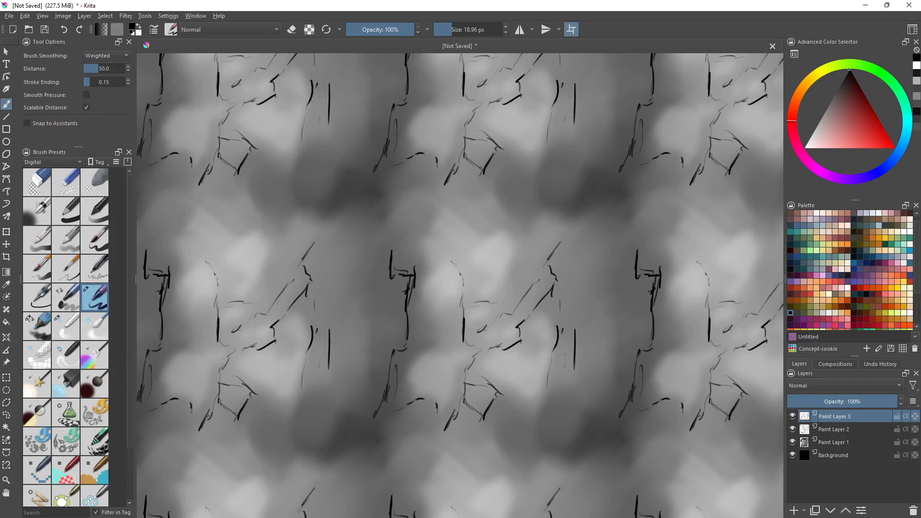
{"action": "left_click_drag", "start_coordinate": [542, 423], "coordinate": [559, 448]}
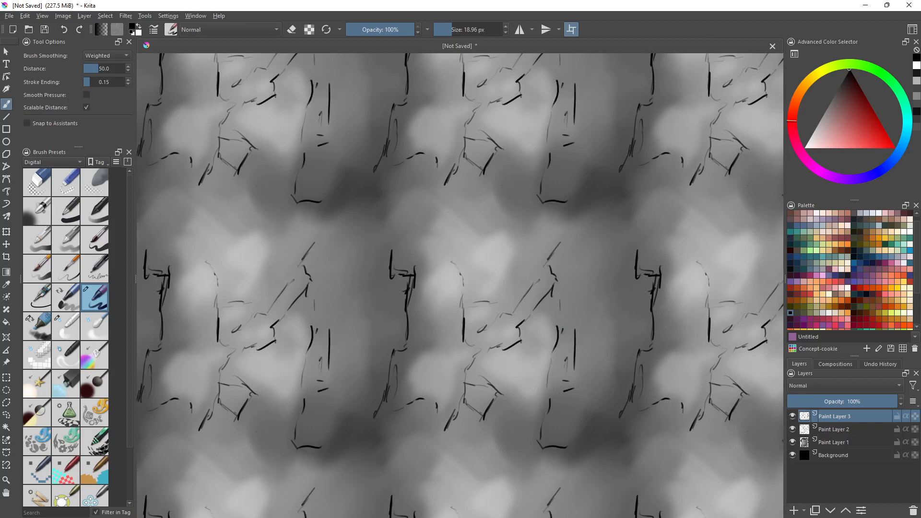
Outline the lower boundary of the dark patch beneath the light area with curved, overlapping black strokes
{"action": "left_click_drag", "start_coordinate": [502, 431], "coordinate": [506, 447]}
{"action": "mouse_move", "coordinate": [493, 409]}
{"action": "left_mouse_down"}
{"action": "mouse_move", "coordinate": [488, 426]}
{"action": "mouse_move", "coordinate": [501, 453]}
{"action": "left_mouse_up"}
{"action": "mouse_move", "coordinate": [502, 454]}
{"action": "left_mouse_down"}
{"action": "mouse_move", "coordinate": [520, 463]}
{"action": "mouse_move", "coordinate": [547, 448]}
{"action": "left_mouse_up"}
{"action": "left_click_drag", "start_coordinate": [524, 453], "coordinate": [537, 442]}
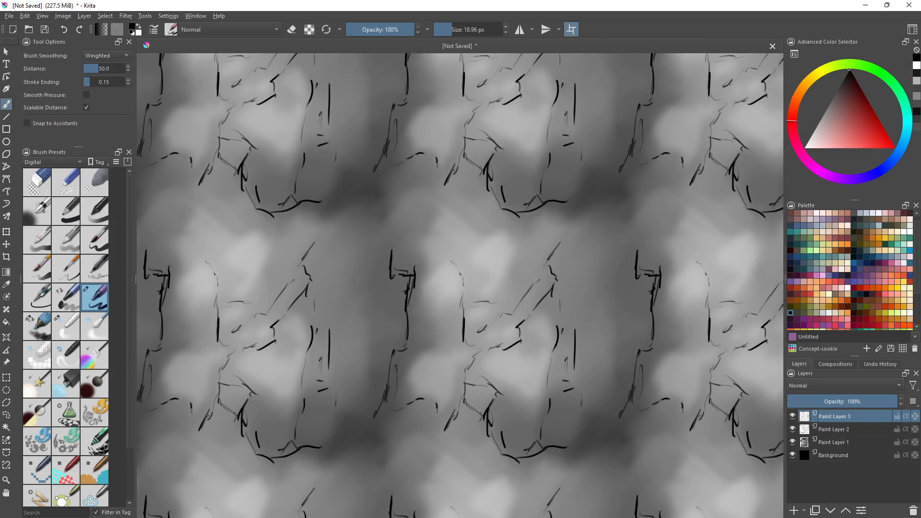
Scatter more black crack strokes over the dark band and along the dark patch's lower right boundary
{"action": "mouse_move", "coordinate": [589, 408]}
{"action": "left_mouse_down"}
{"action": "mouse_move", "coordinate": [609, 419]}
{"action": "mouse_move", "coordinate": [569, 450]}
{"action": "mouse_move", "coordinate": [623, 328]}
{"action": "mouse_move", "coordinate": [613, 405]}
{"action": "left_mouse_up"}
{"action": "mouse_move", "coordinate": [613, 308]}
{"action": "left_mouse_down"}
{"action": "mouse_move", "coordinate": [610, 314]}
{"action": "mouse_move", "coordinate": [593, 291]}
{"action": "left_mouse_up"}
{"action": "mouse_move", "coordinate": [608, 250]}
{"action": "left_mouse_down"}
{"action": "mouse_move", "coordinate": [597, 283]}
{"action": "mouse_move", "coordinate": [614, 259]}
{"action": "left_mouse_up"}
{"action": "mouse_move", "coordinate": [591, 239]}
{"action": "left_mouse_down"}
{"action": "mouse_move", "coordinate": [609, 237]}
{"action": "mouse_move", "coordinate": [581, 228]}
{"action": "left_mouse_up"}
{"action": "mouse_move", "coordinate": [577, 211]}
{"action": "left_mouse_down"}
{"action": "mouse_move", "coordinate": [563, 228]}
{"action": "mouse_move", "coordinate": [519, 223]}
{"action": "left_mouse_up"}
Fill the remaining empty light areas and the gaps between tiles with short black crack strokes
{"action": "mouse_move", "coordinate": [519, 228]}
{"action": "left_mouse_down"}
{"action": "mouse_move", "coordinate": [505, 266]}
{"action": "mouse_move", "coordinate": [480, 268]}
{"action": "mouse_move", "coordinate": [495, 276]}
{"action": "left_mouse_up"}
{"action": "left_click_drag", "start_coordinate": [478, 270], "coordinate": [475, 288]}
{"action": "left_click_drag", "start_coordinate": [479, 228], "coordinate": [477, 245]}
{"action": "left_click_drag", "start_coordinate": [446, 210], "coordinate": [467, 215]}
{"action": "mouse_move", "coordinate": [446, 199]}
{"action": "left_mouse_down"}
{"action": "mouse_move", "coordinate": [447, 214]}
{"action": "mouse_move", "coordinate": [416, 239]}
{"action": "mouse_move", "coordinate": [388, 241]}
{"action": "left_mouse_up"}
{"action": "left_click_drag", "start_coordinate": [416, 186], "coordinate": [383, 222]}
{"action": "mouse_move", "coordinate": [416, 190]}
{"action": "left_mouse_down"}
{"action": "mouse_move", "coordinate": [437, 200]}
{"action": "mouse_move", "coordinate": [381, 212]}
{"action": "mouse_move", "coordinate": [383, 197]}
{"action": "mouse_move", "coordinate": [416, 181]}
{"action": "mouse_move", "coordinate": [344, 216]}
{"action": "mouse_move", "coordinate": [369, 200]}
{"action": "left_mouse_up"}
{"action": "left_click_drag", "start_coordinate": [370, 201], "coordinate": [380, 235]}
{"action": "left_click_drag", "start_coordinate": [438, 219], "coordinate": [426, 247]}
{"action": "mouse_move", "coordinate": [439, 301]}
{"action": "left_mouse_down"}
{"action": "mouse_move", "coordinate": [437, 324]}
{"action": "mouse_move", "coordinate": [420, 335]}
{"action": "mouse_move", "coordinate": [470, 349]}
{"action": "left_mouse_up"}
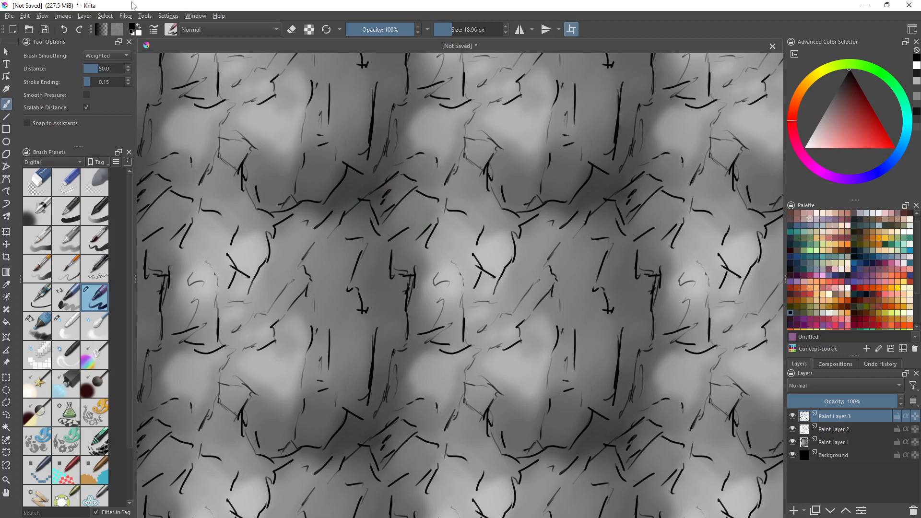
Apply a Gaussian blur to the crack-line layer and lower its opacity to 66%
{"action": "left_click", "coordinate": [135, 18]}
{"action": "mouse_move", "coordinate": [217, 76]}
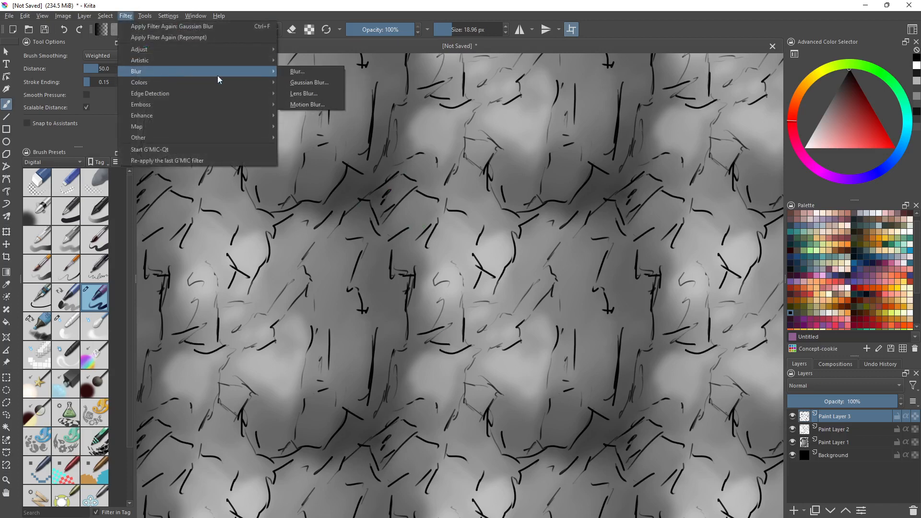
{"action": "left_click", "coordinate": [303, 86]}
{"action": "left_click_drag", "start_coordinate": [487, 187], "coordinate": [549, 189]}
{"action": "left_click", "coordinate": [598, 317]}
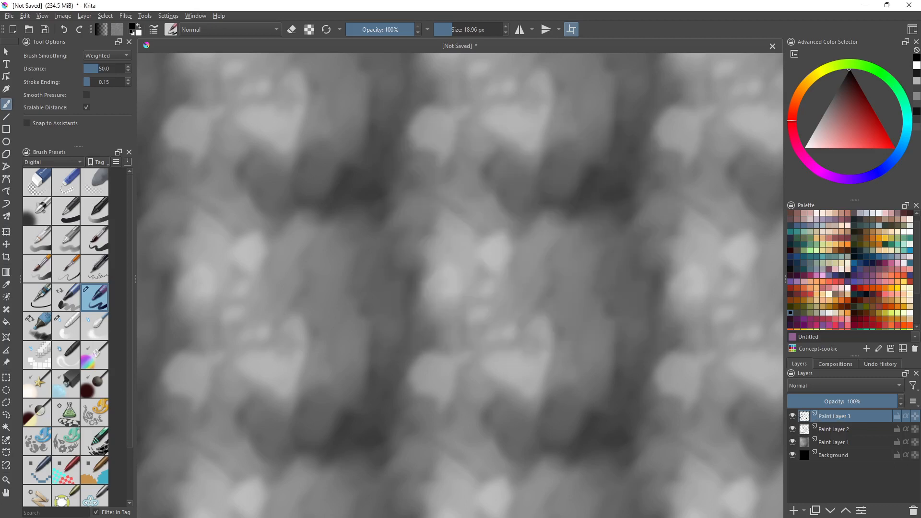
{"action": "scroll", "coordinate": [544, 324], "scroll_direction": "up", "scroll_amount": 2}
{"action": "left_click", "coordinate": [860, 401]}
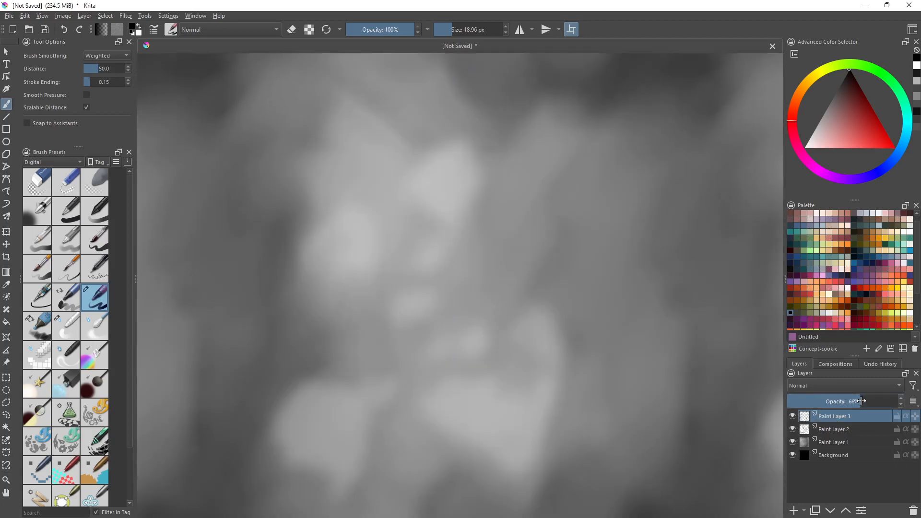
Lower the opacity of Paint Layer 2 to 8%
{"action": "left_click", "coordinate": [853, 430]}
{"action": "left_click", "coordinate": [847, 401]}
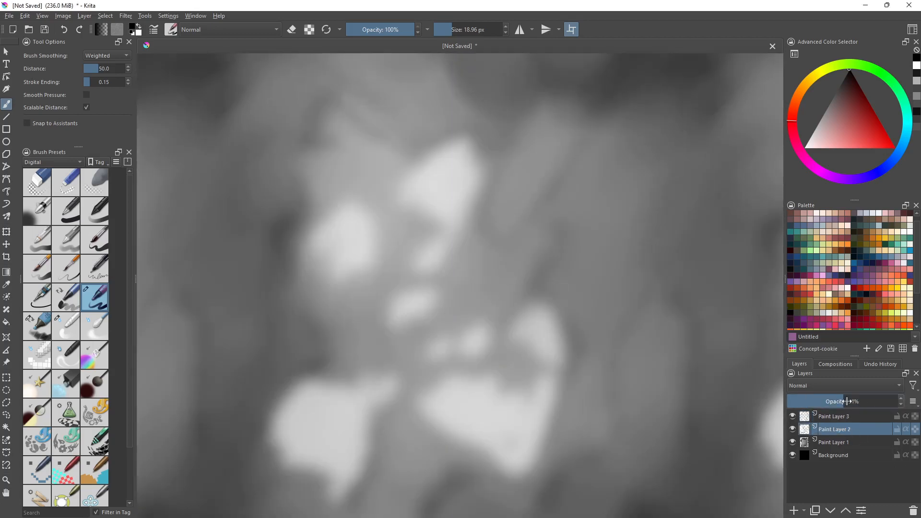
{"action": "left_click", "coordinate": [802, 400]}
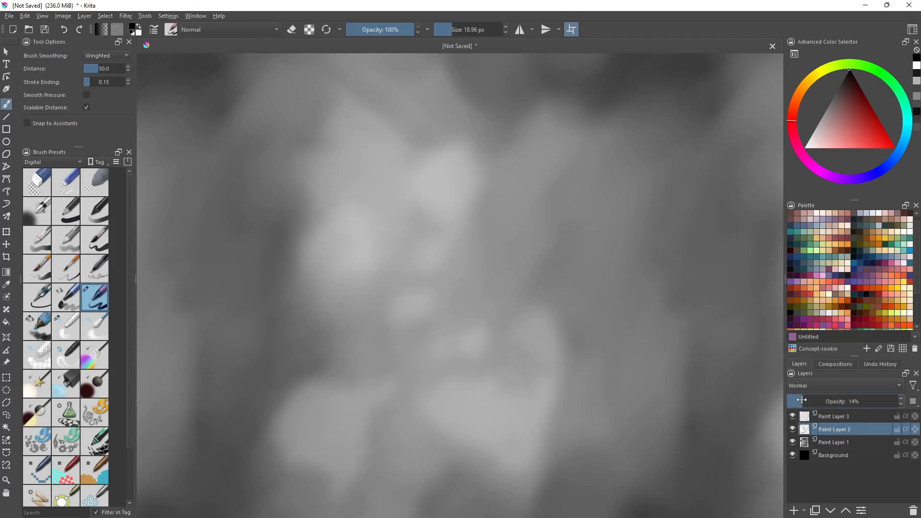
{"action": "left_click_drag", "start_coordinate": [798, 400], "coordinate": [797, 399]}
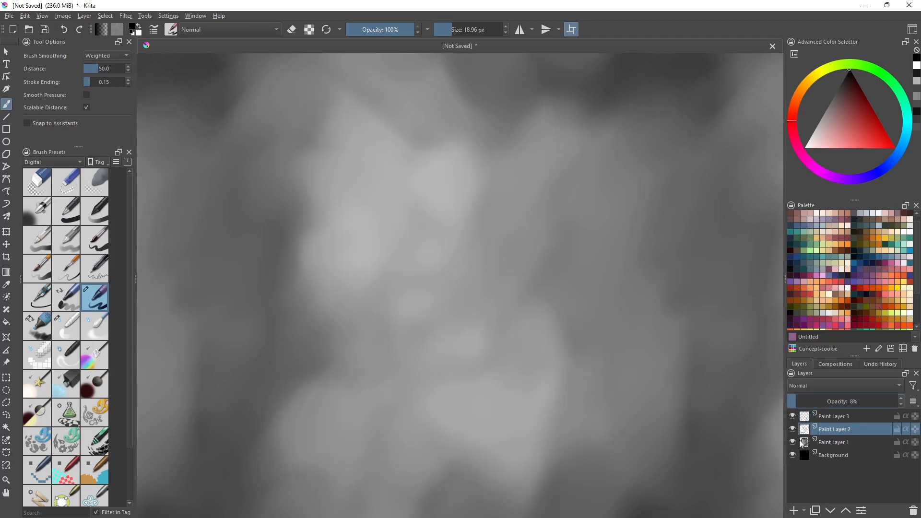
Add a new paint layer and place it above Paint Layer 3, keeping it visible
{"action": "left_click", "coordinate": [794, 510]}
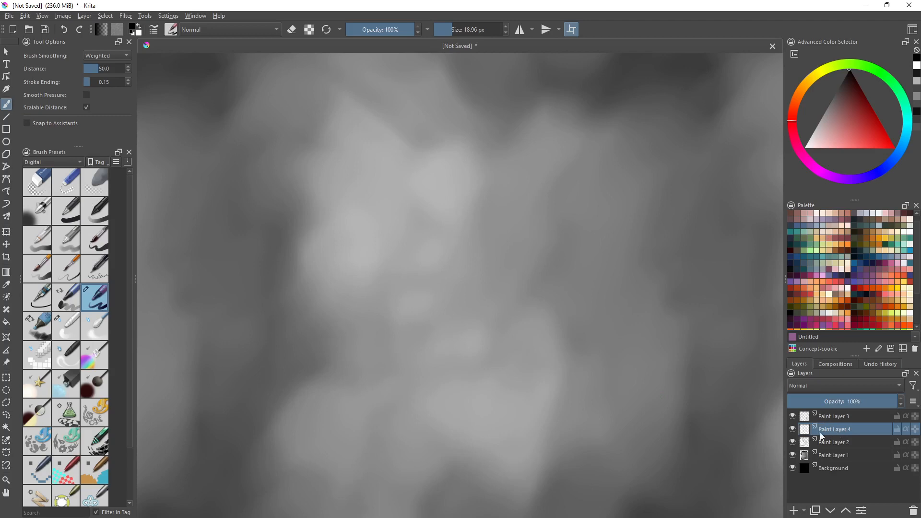
{"action": "left_click_drag", "start_coordinate": [351, 323], "coordinate": [446, 298]}
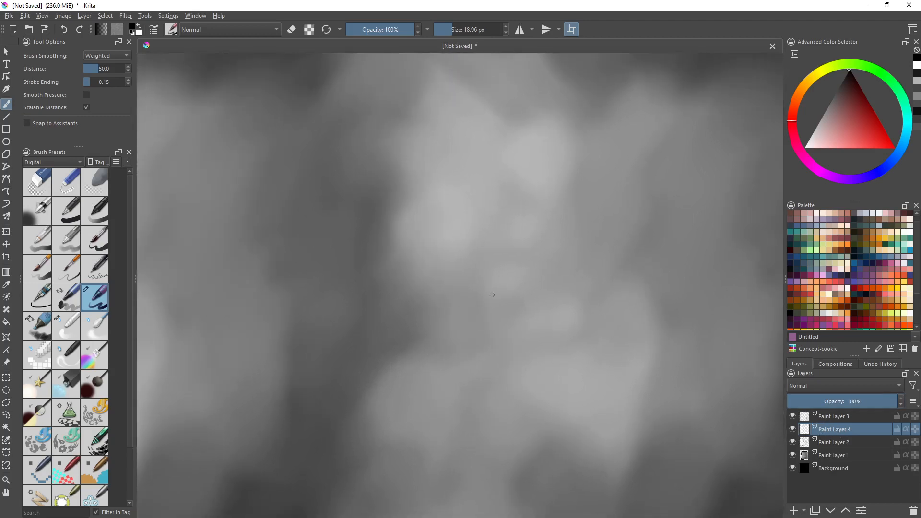
{"action": "left_click_drag", "start_coordinate": [837, 417], "coordinate": [828, 416]}
{"action": "left_click", "coordinate": [792, 416]}
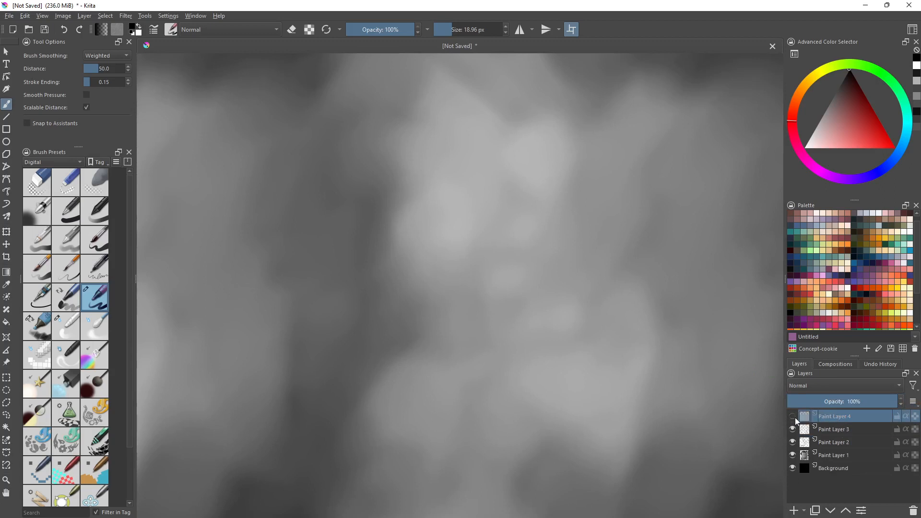
{"action": "left_click", "coordinate": [792, 417]}
Draw a jagged black crack line on the new layer, following the boundary between the dark band and the light area
{"action": "left_click_drag", "start_coordinate": [379, 244], "coordinate": [374, 256]}
{"action": "left_click_drag", "start_coordinate": [370, 218], "coordinate": [375, 242]}
{"action": "mouse_move", "coordinate": [369, 202]}
{"action": "left_mouse_down"}
{"action": "mouse_move", "coordinate": [379, 246]}
{"action": "mouse_move", "coordinate": [366, 202]}
{"action": "mouse_move", "coordinate": [334, 187]}
{"action": "mouse_move", "coordinate": [339, 158]}
{"action": "left_mouse_up"}
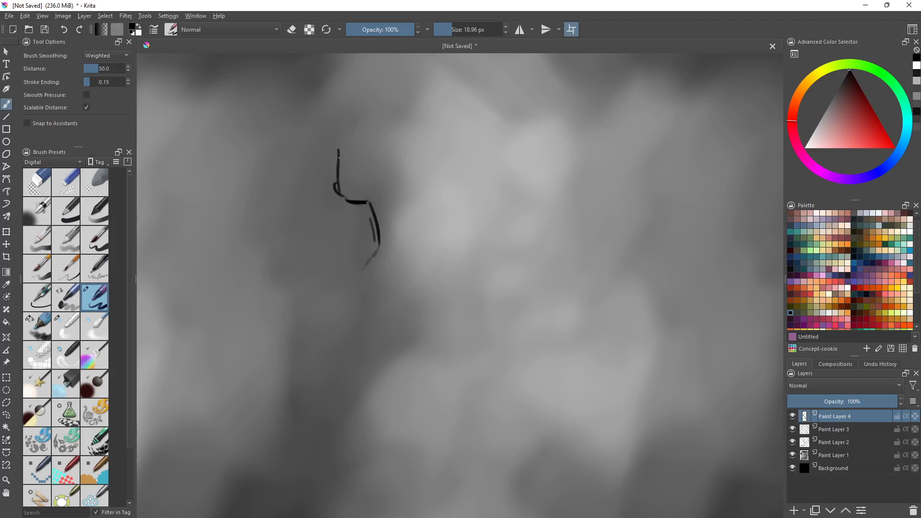
{"action": "mouse_move", "coordinate": [390, 114]}
{"action": "left_mouse_down"}
{"action": "mouse_move", "coordinate": [424, 85]}
{"action": "mouse_move", "coordinate": [403, 112]}
{"action": "left_mouse_up"}
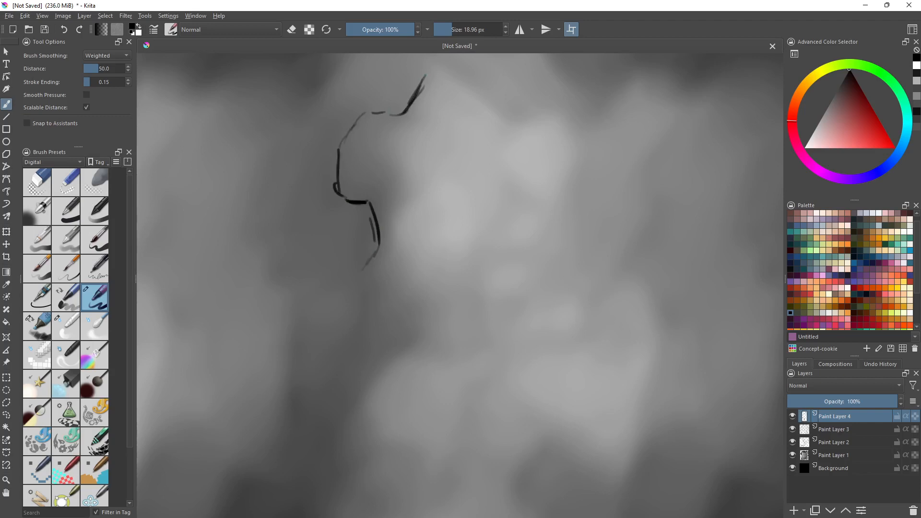
{"action": "left_click_drag", "start_coordinate": [410, 253], "coordinate": [401, 181]}
{"action": "mouse_move", "coordinate": [353, 198]}
{"action": "left_mouse_down"}
{"action": "mouse_move", "coordinate": [352, 207]}
{"action": "mouse_move", "coordinate": [389, 231]}
{"action": "mouse_move", "coordinate": [397, 278]}
{"action": "left_mouse_up"}
{"action": "mouse_move", "coordinate": [397, 272]}
{"action": "left_mouse_down"}
{"action": "mouse_move", "coordinate": [336, 329]}
{"action": "mouse_move", "coordinate": [325, 355]}
{"action": "left_mouse_up"}
{"action": "left_click_drag", "start_coordinate": [289, 326], "coordinate": [333, 328]}
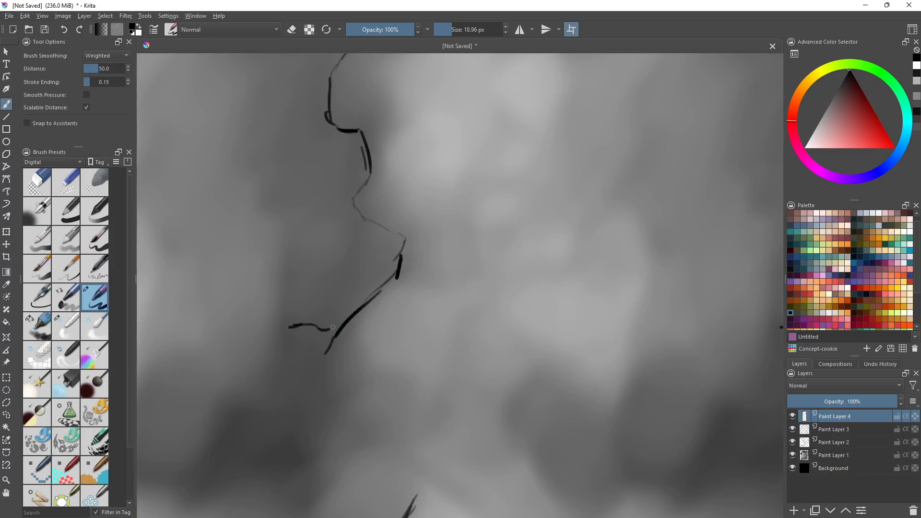
Extend the cracks across the light area with angular, curved black strokes branching down toward the lower dark patch
{"action": "mouse_move", "coordinate": [401, 271]}
{"action": "left_mouse_down"}
{"action": "mouse_move", "coordinate": [449, 283]}
{"action": "mouse_move", "coordinate": [461, 276]}
{"action": "mouse_move", "coordinate": [468, 209]}
{"action": "mouse_move", "coordinate": [500, 196]}
{"action": "left_mouse_up"}
{"action": "mouse_move", "coordinate": [517, 186]}
{"action": "left_mouse_down"}
{"action": "mouse_move", "coordinate": [545, 186]}
{"action": "mouse_move", "coordinate": [523, 224]}
{"action": "mouse_move", "coordinate": [543, 203]}
{"action": "mouse_move", "coordinate": [552, 218]}
{"action": "left_mouse_up"}
{"action": "mouse_move", "coordinate": [558, 208]}
{"action": "left_mouse_down"}
{"action": "mouse_move", "coordinate": [584, 223]}
{"action": "mouse_move", "coordinate": [558, 266]}
{"action": "mouse_move", "coordinate": [485, 288]}
{"action": "mouse_move", "coordinate": [457, 341]}
{"action": "mouse_move", "coordinate": [436, 418]}
{"action": "left_mouse_up"}
{"action": "left_click_drag", "start_coordinate": [454, 382], "coordinate": [507, 425]}
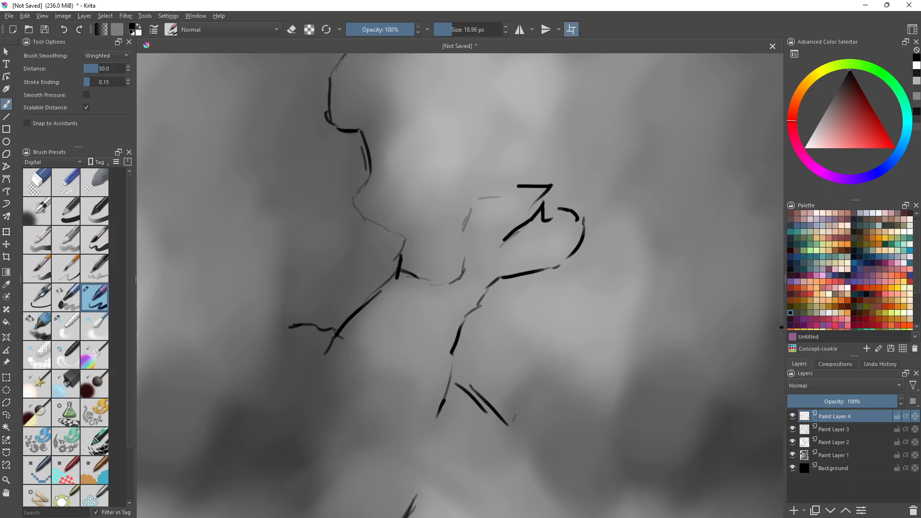
Scatter short black crack strokes along the lower end of the light area and the edge of the dark patch
{"action": "mouse_move", "coordinate": [535, 381]}
{"action": "left_mouse_down"}
{"action": "mouse_move", "coordinate": [518, 423]}
{"action": "mouse_move", "coordinate": [529, 436]}
{"action": "left_mouse_up"}
{"action": "left_click_drag", "start_coordinate": [541, 429], "coordinate": [547, 469]}
{"action": "left_click_drag", "start_coordinate": [400, 414], "coordinate": [396, 432]}
{"action": "mouse_move", "coordinate": [364, 422]}
{"action": "left_mouse_down"}
{"action": "mouse_move", "coordinate": [456, 490]}
{"action": "mouse_move", "coordinate": [381, 435]}
{"action": "mouse_move", "coordinate": [331, 465]}
{"action": "left_mouse_up"}
{"action": "left_click_drag", "start_coordinate": [351, 449], "coordinate": [314, 488]}
{"action": "mouse_move", "coordinate": [307, 451]}
{"action": "left_mouse_down"}
{"action": "mouse_move", "coordinate": [334, 400]}
{"action": "mouse_move", "coordinate": [361, 379]}
{"action": "left_mouse_up"}
Add long and short black crack strokes over the mid-grey and dark band between the tiled light areas
{"action": "scroll", "coordinate": [360, 385], "scroll_direction": "down", "scroll_amount": 3}
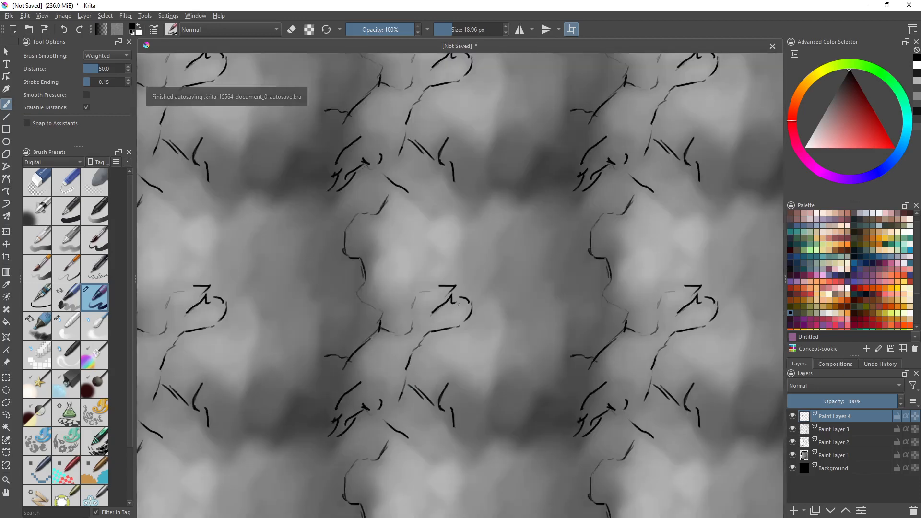
{"action": "left_click_drag", "start_coordinate": [506, 262], "coordinate": [493, 285]}
{"action": "left_click_drag", "start_coordinate": [504, 241], "coordinate": [506, 250]}
{"action": "mouse_move", "coordinate": [527, 209]}
{"action": "left_mouse_down"}
{"action": "mouse_move", "coordinate": [513, 231]}
{"action": "mouse_move", "coordinate": [531, 282]}
{"action": "left_mouse_up"}
{"action": "left_click_drag", "start_coordinate": [549, 249], "coordinate": [553, 274]}
{"action": "mouse_move", "coordinate": [550, 283]}
{"action": "left_mouse_down"}
{"action": "mouse_move", "coordinate": [545, 305]}
{"action": "mouse_move", "coordinate": [561, 291]}
{"action": "mouse_move", "coordinate": [568, 301]}
{"action": "mouse_move", "coordinate": [556, 280]}
{"action": "left_mouse_up"}
{"action": "mouse_move", "coordinate": [569, 312]}
{"action": "left_mouse_down"}
{"action": "mouse_move", "coordinate": [560, 399]}
{"action": "mouse_move", "coordinate": [537, 394]}
{"action": "mouse_move", "coordinate": [526, 440]}
{"action": "mouse_move", "coordinate": [490, 430]}
{"action": "mouse_move", "coordinate": [497, 379]}
{"action": "left_mouse_up"}
{"action": "mouse_move", "coordinate": [521, 322]}
{"action": "left_mouse_down"}
{"action": "mouse_move", "coordinate": [523, 336]}
{"action": "mouse_move", "coordinate": [516, 320]}
{"action": "mouse_move", "coordinate": [500, 332]}
{"action": "left_mouse_up"}
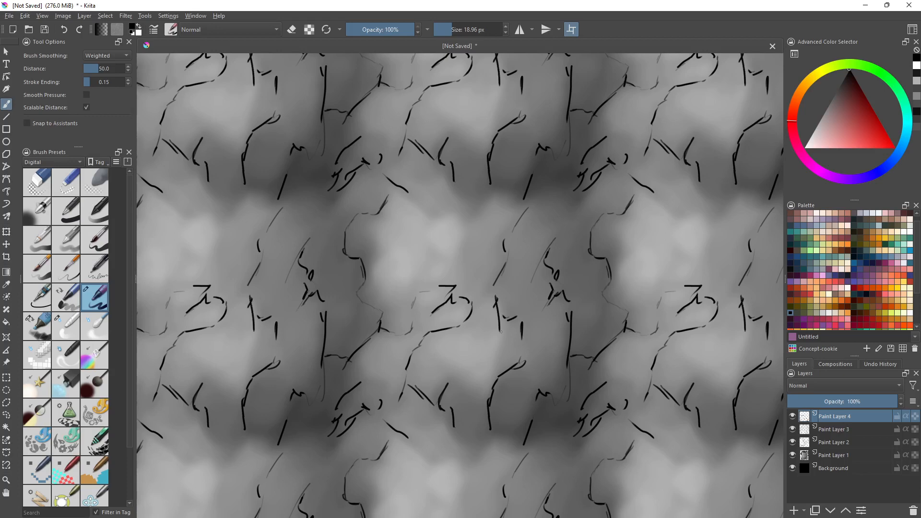
Fill the remaining gaps around the light area's upper and side edges with short black crack strokes
{"action": "left_click_drag", "start_coordinate": [505, 289], "coordinate": [500, 296]}
{"action": "left_click_drag", "start_coordinate": [488, 277], "coordinate": [484, 288]}
{"action": "left_click_drag", "start_coordinate": [479, 232], "coordinate": [471, 249]}
{"action": "left_click_drag", "start_coordinate": [468, 227], "coordinate": [459, 257]}
{"action": "left_click_drag", "start_coordinate": [431, 264], "coordinate": [437, 251]}
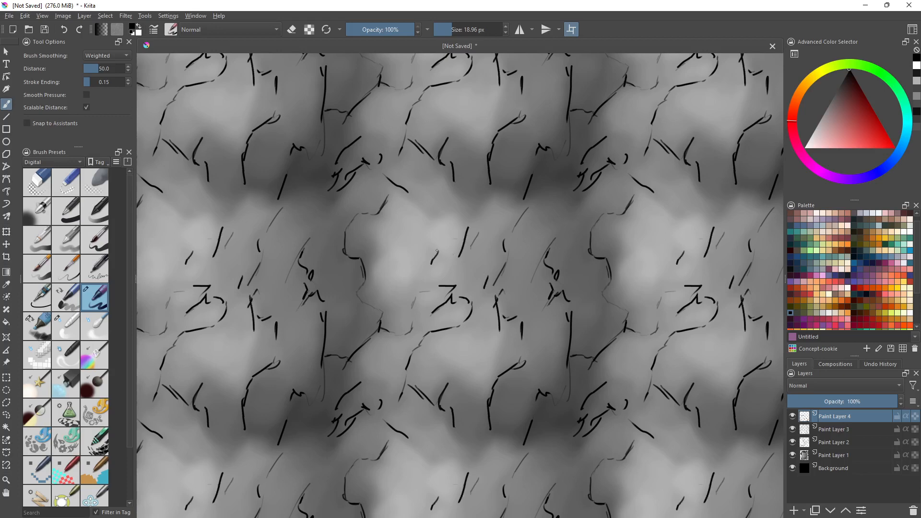
{"action": "left_click_drag", "start_coordinate": [443, 212], "coordinate": [435, 211]}
{"action": "left_click_drag", "start_coordinate": [435, 212], "coordinate": [416, 200]}
{"action": "left_click_drag", "start_coordinate": [417, 200], "coordinate": [426, 204]}
{"action": "mouse_move", "coordinate": [481, 226]}
{"action": "left_mouse_down"}
{"action": "mouse_move", "coordinate": [472, 214]}
{"action": "mouse_move", "coordinate": [497, 204]}
{"action": "left_mouse_up"}
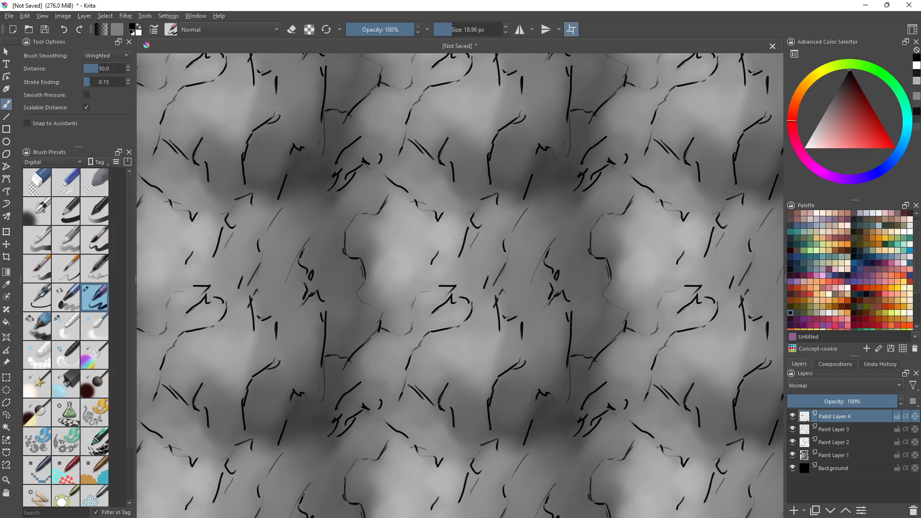
Apply a Gaussian blur with a 140.86 px radius to Paint Layer 4
{"action": "left_click", "coordinate": [126, 16]}
{"action": "mouse_move", "coordinate": [192, 72]}
{"action": "left_click", "coordinate": [287, 82]}
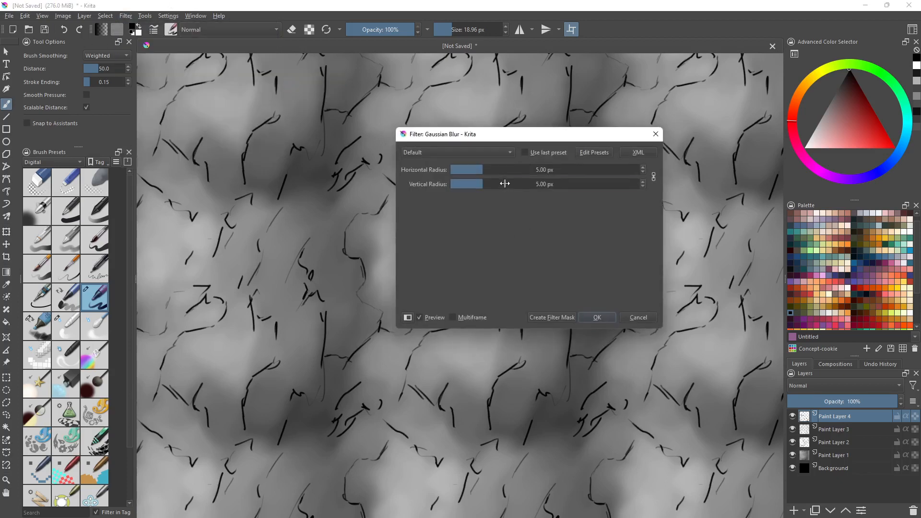
{"action": "left_click_drag", "start_coordinate": [505, 184], "coordinate": [549, 187]}
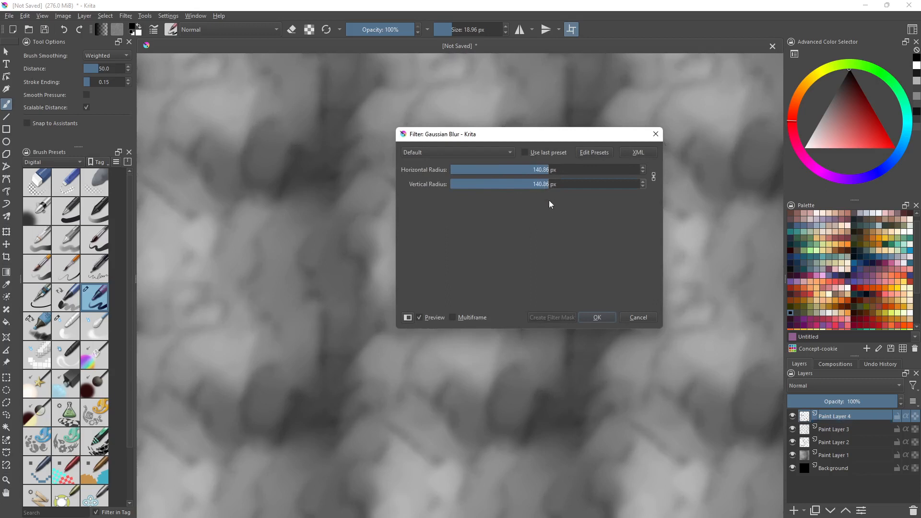
{"action": "left_click", "coordinate": [598, 317]}
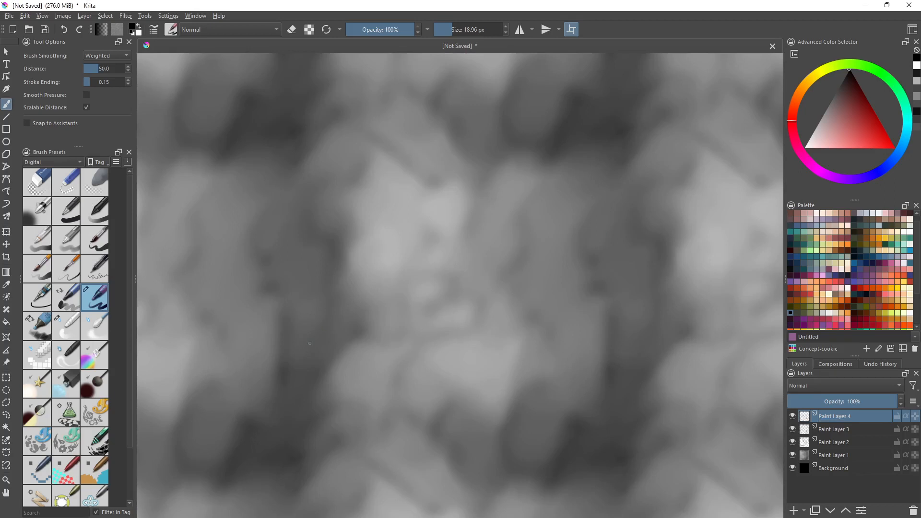
Switch to the rectangular-tip brush preset, undo a test dab and reduce the brush size to 49.21 px
{"action": "left_click", "coordinate": [41, 335]}
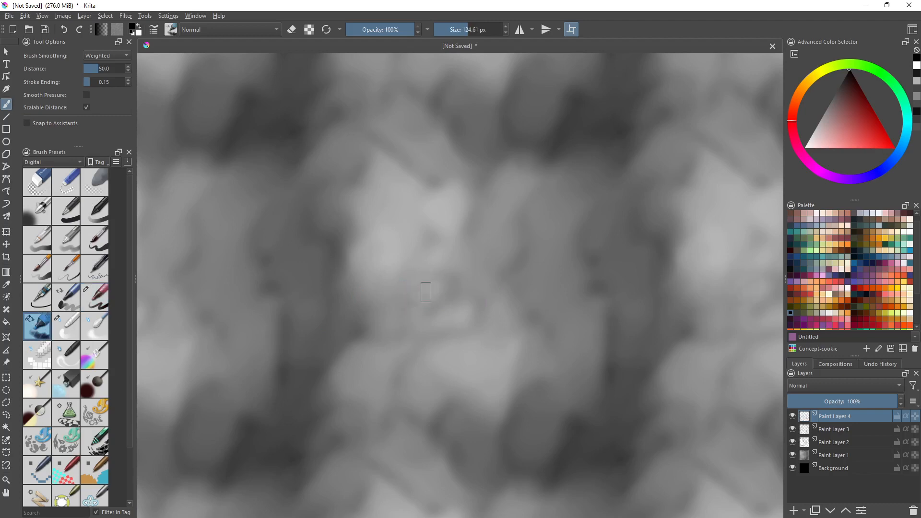
{"action": "left_click", "coordinate": [418, 296]}
{"action": "key", "text": "ctrl+z"}
{"action": "left_click_drag", "start_coordinate": [416, 297], "coordinate": [384, 297], "text": "shift"}
Add a new paint layer on top, lower the opacity of Paint Layer 4 and make the new layer active
{"action": "left_click", "coordinate": [794, 511]}
{"action": "left_click", "coordinate": [844, 430]}
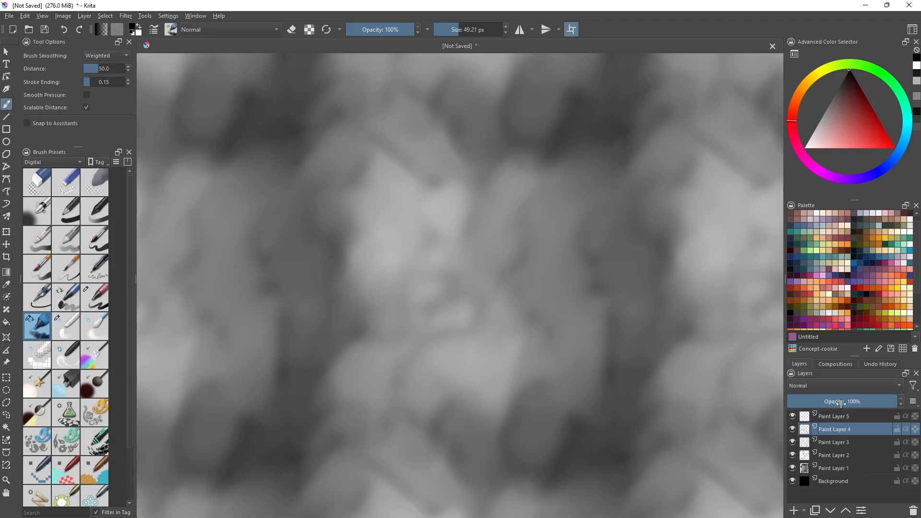
{"action": "left_click", "coordinate": [847, 418]}
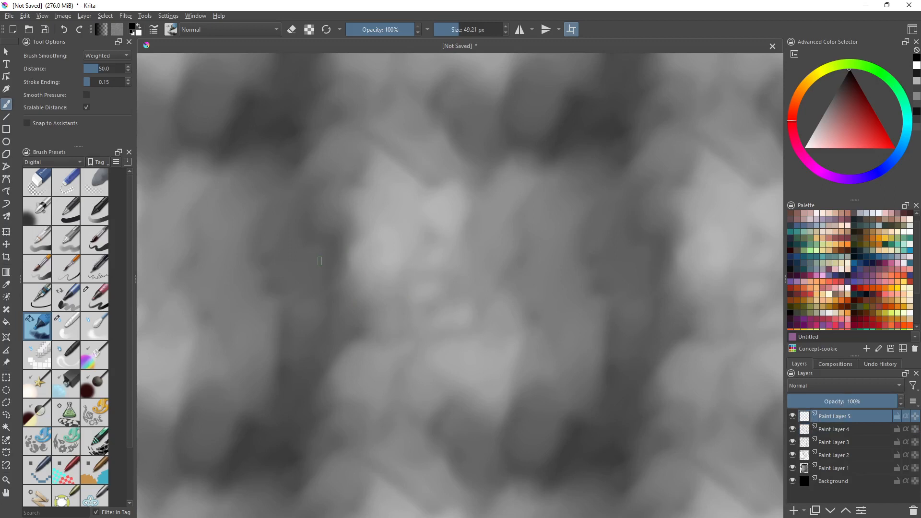
Paint blocky dark strokes down the dark band and lower dark patch, using brush sizes of 100.92 px and 53.68 px
{"action": "left_click_drag", "start_coordinate": [322, 258], "coordinate": [345, 258], "text": "shift"}
{"action": "mouse_move", "coordinate": [285, 227]}
{"action": "left_mouse_down"}
{"action": "mouse_move", "coordinate": [275, 242]}
{"action": "mouse_move", "coordinate": [300, 230]}
{"action": "mouse_move", "coordinate": [314, 239]}
{"action": "left_mouse_up"}
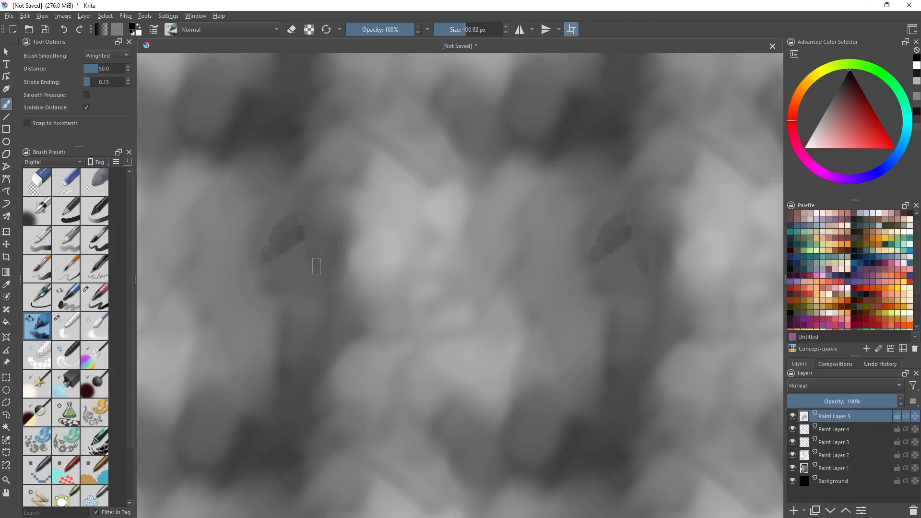
{"action": "mouse_move", "coordinate": [307, 278]}
{"action": "left_mouse_down", "text": "shift"}
{"action": "mouse_move", "coordinate": [298, 278]}
{"action": "mouse_move", "coordinate": [316, 272]}
{"action": "mouse_move", "coordinate": [324, 314]}
{"action": "mouse_move", "coordinate": [304, 327]}
{"action": "mouse_move", "coordinate": [315, 337]}
{"action": "mouse_move", "coordinate": [311, 353]}
{"action": "mouse_move", "coordinate": [336, 350]}
{"action": "mouse_move", "coordinate": [350, 330]}
{"action": "mouse_move", "coordinate": [321, 345]}
{"action": "mouse_move", "coordinate": [325, 326]}
{"action": "mouse_move", "coordinate": [312, 336]}
{"action": "mouse_move", "coordinate": [329, 340]}
{"action": "mouse_move", "coordinate": [320, 354]}
{"action": "left_mouse_up", "text": "shift"}
{"action": "mouse_move", "coordinate": [325, 356]}
{"action": "left_mouse_down"}
{"action": "mouse_move", "coordinate": [317, 364]}
{"action": "mouse_move", "coordinate": [323, 354]}
{"action": "mouse_move", "coordinate": [314, 354]}
{"action": "left_mouse_up"}
{"action": "mouse_move", "coordinate": [291, 396]}
{"action": "left_mouse_down"}
{"action": "mouse_move", "coordinate": [313, 417]}
{"action": "mouse_move", "coordinate": [300, 429]}
{"action": "mouse_move", "coordinate": [313, 414]}
{"action": "mouse_move", "coordinate": [295, 418]}
{"action": "mouse_move", "coordinate": [283, 399]}
{"action": "mouse_move", "coordinate": [284, 448]}
{"action": "mouse_move", "coordinate": [256, 438]}
{"action": "mouse_move", "coordinate": [246, 450]}
{"action": "mouse_move", "coordinate": [253, 458]}
{"action": "mouse_move", "coordinate": [274, 453]}
{"action": "mouse_move", "coordinate": [229, 476]}
{"action": "mouse_move", "coordinate": [249, 444]}
{"action": "mouse_move", "coordinate": [221, 464]}
{"action": "mouse_move", "coordinate": [248, 433]}
{"action": "left_mouse_up"}
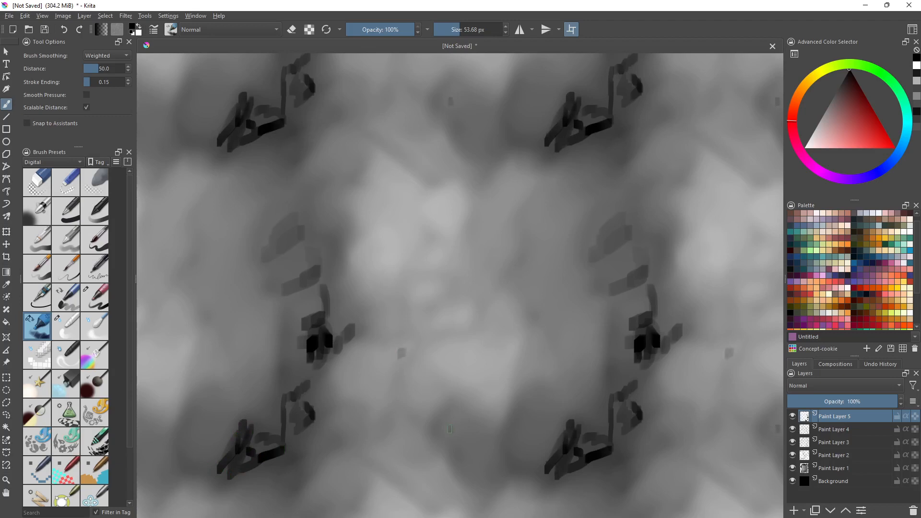
Paint blocky dark strokes below and beside the light area, forming a rough V with a darker cluster at its edge
{"action": "left_click_drag", "start_coordinate": [450, 428], "coordinate": [456, 405]}
{"action": "left_click_drag", "start_coordinate": [480, 437], "coordinate": [473, 459]}
{"action": "mouse_move", "coordinate": [516, 285]}
{"action": "left_mouse_down"}
{"action": "mouse_move", "coordinate": [541, 251]}
{"action": "mouse_move", "coordinate": [535, 215]}
{"action": "mouse_move", "coordinate": [530, 255]}
{"action": "left_mouse_up"}
{"action": "left_click_drag", "start_coordinate": [529, 220], "coordinate": [547, 169]}
{"action": "mouse_move", "coordinate": [470, 206]}
{"action": "left_mouse_down"}
{"action": "mouse_move", "coordinate": [472, 238]}
{"action": "mouse_move", "coordinate": [501, 284]}
{"action": "left_mouse_up"}
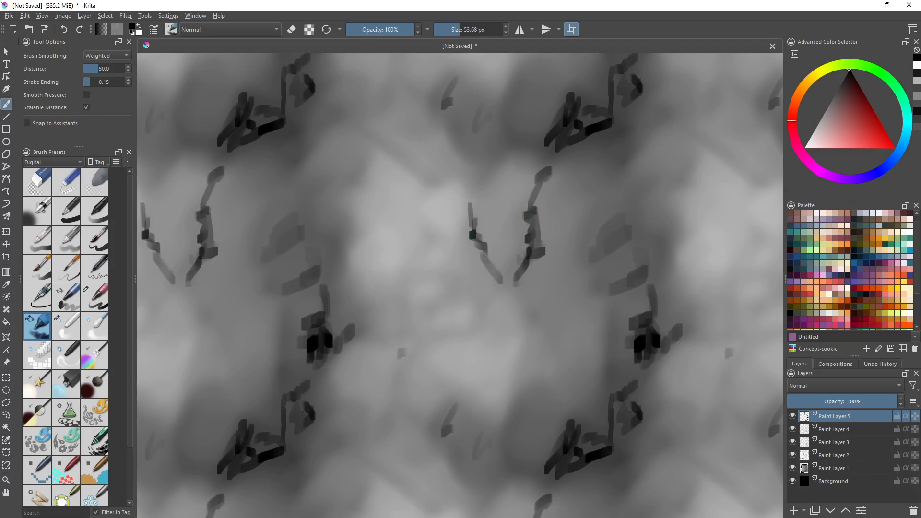
{"action": "mouse_move", "coordinate": [473, 234]}
{"action": "left_mouse_down"}
{"action": "mouse_move", "coordinate": [457, 255]}
{"action": "mouse_move", "coordinate": [472, 294]}
{"action": "mouse_move", "coordinate": [468, 257]}
{"action": "mouse_move", "coordinate": [473, 291]}
{"action": "left_mouse_up"}
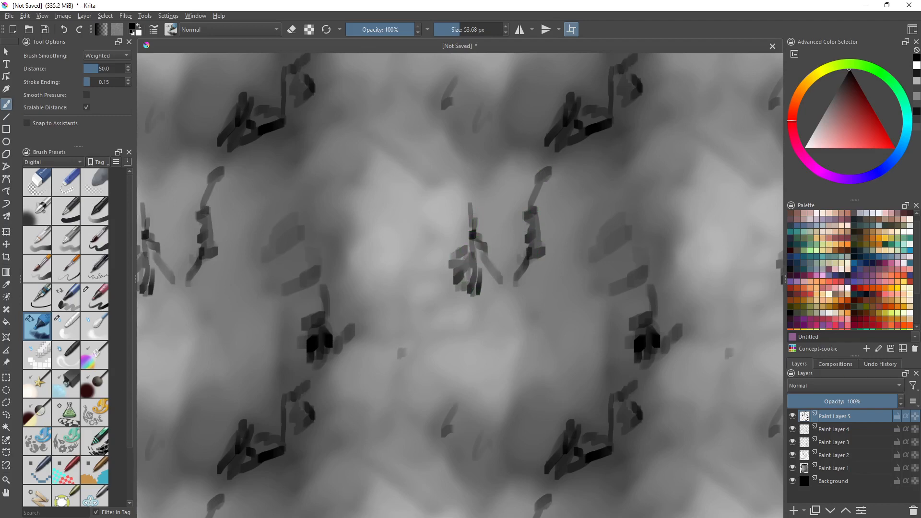
Apply a Gaussian blur to Paint Layer 5 until its strokes look soft, and lower its opacity to about 42%
{"action": "left_click", "coordinate": [125, 16]}
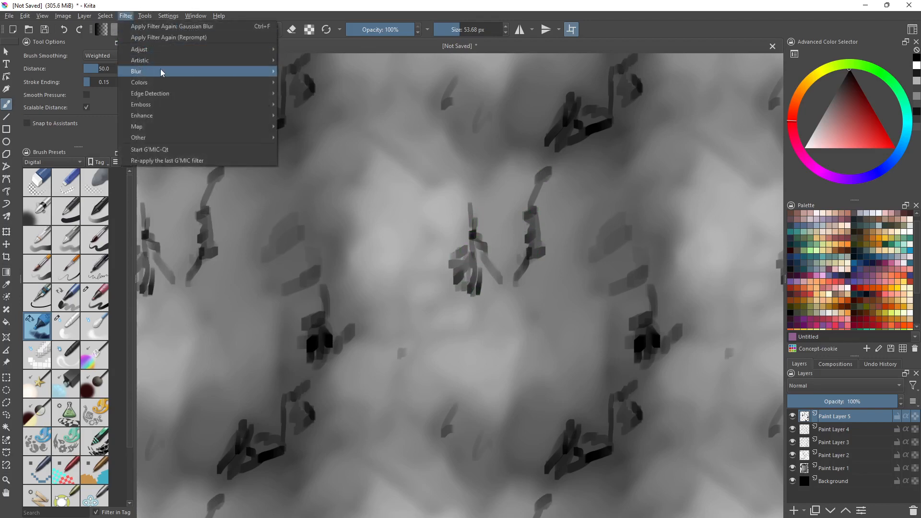
{"action": "mouse_move", "coordinate": [192, 71]}
{"action": "left_click", "coordinate": [292, 87]}
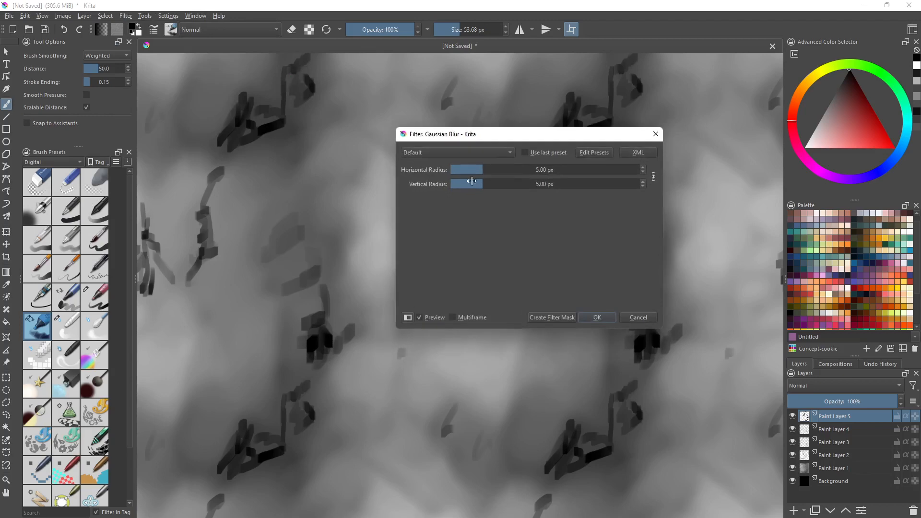
{"action": "left_click", "coordinate": [520, 186]}
{"action": "left_click", "coordinate": [547, 186]}
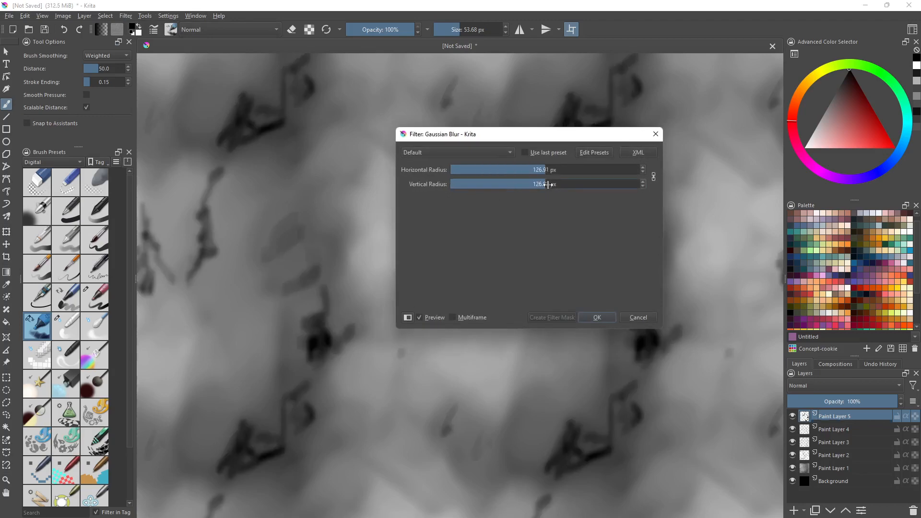
{"action": "left_click", "coordinate": [538, 185]}
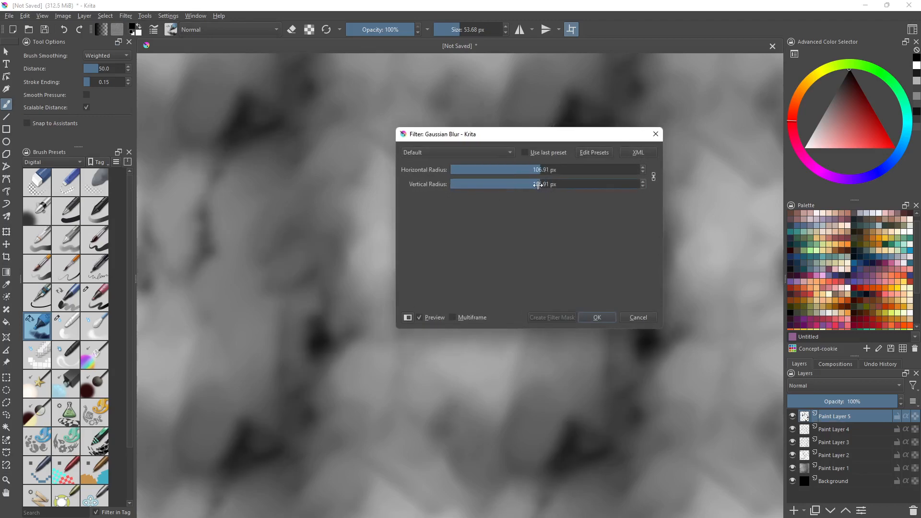
{"action": "left_click", "coordinate": [537, 185]}
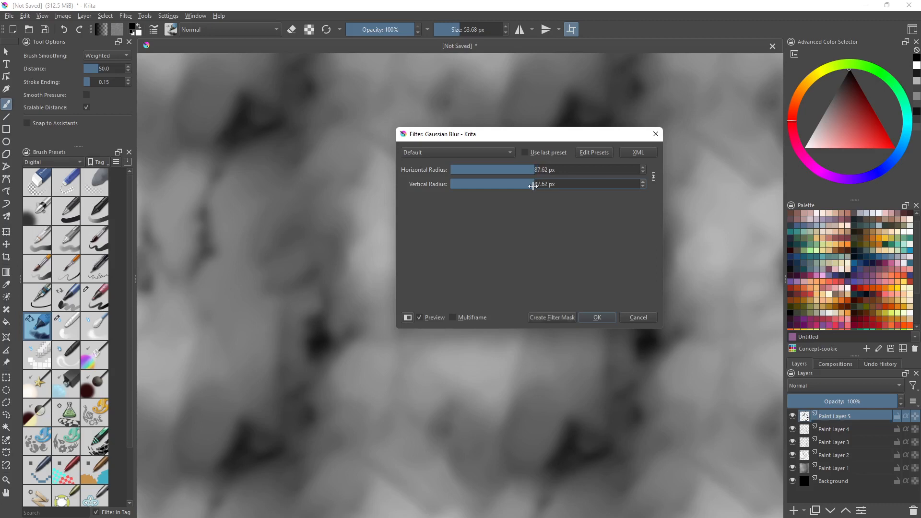
{"action": "left_click", "coordinate": [530, 185]}
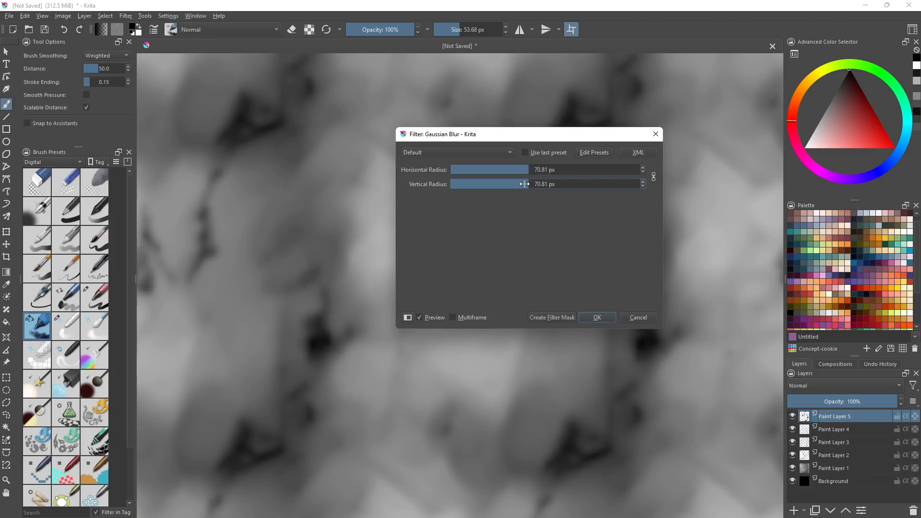
{"action": "left_click", "coordinate": [527, 184]}
{"action": "left_click", "coordinate": [535, 186]}
{"action": "left_click", "coordinate": [532, 185]}
{"action": "left_click", "coordinate": [595, 316]}
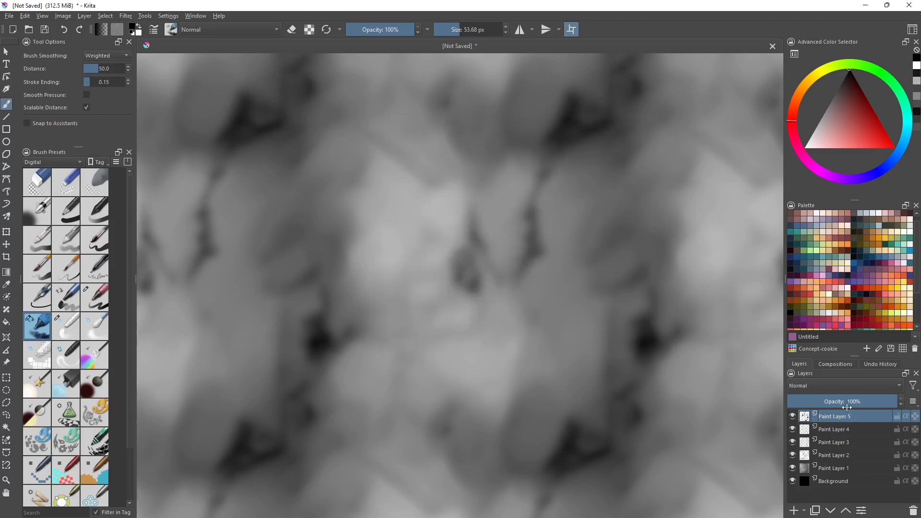
{"action": "left_click_drag", "start_coordinate": [846, 407], "coordinate": [834, 405]}
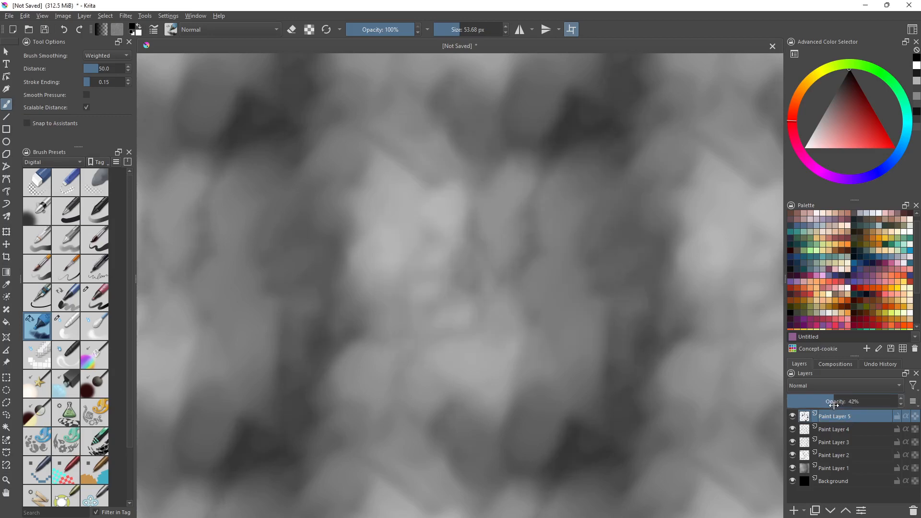
Add a new paint layer on top and prepare a thin ink-style brush at 11.32 px, discarding the trial stroke
{"action": "left_click", "coordinate": [795, 511]}
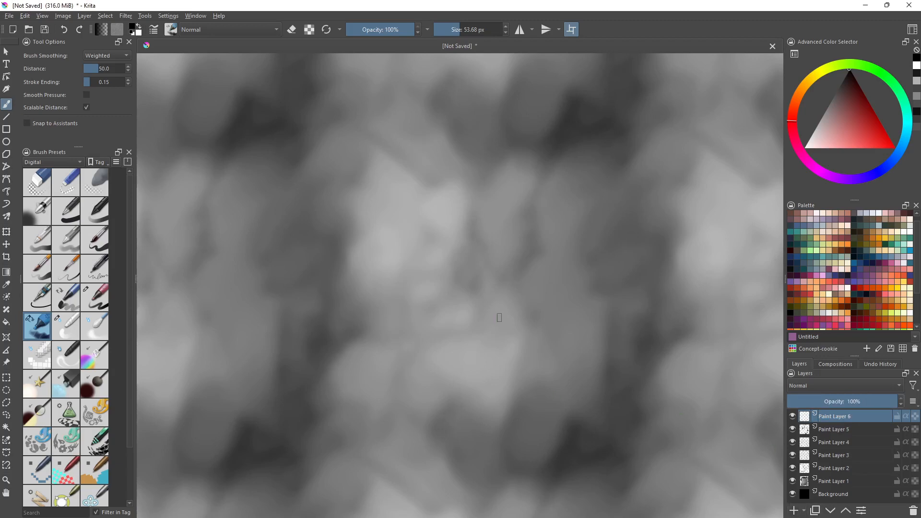
{"action": "scroll", "coordinate": [499, 317], "scroll_direction": "up", "scroll_amount": 1}
{"action": "left_click_drag", "start_coordinate": [423, 247], "coordinate": [560, 278]}
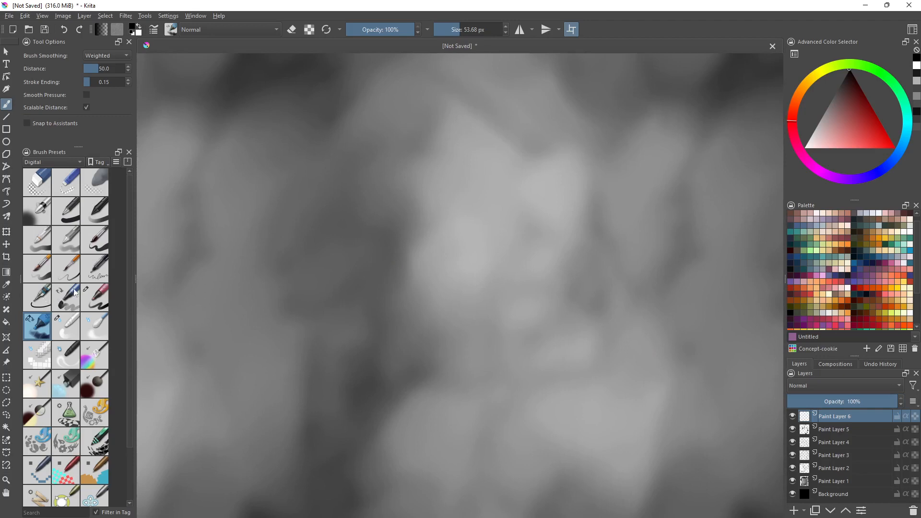
{"action": "left_click", "coordinate": [71, 304]}
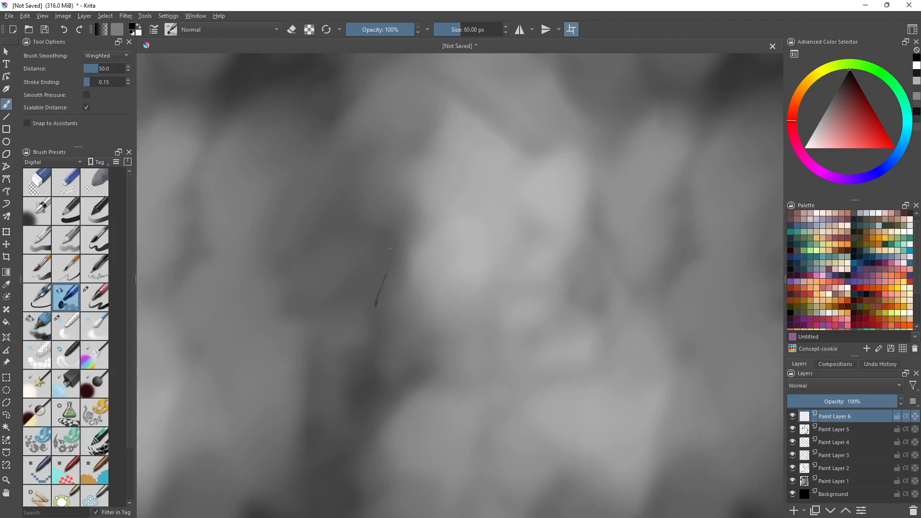
{"action": "key", "text": "ctrl+z"}
{"action": "left_click", "coordinate": [47, 272]}
{"action": "mouse_move", "coordinate": [387, 318]}
{"action": "left_mouse_down", "text": "shift"}
{"action": "mouse_move", "coordinate": [365, 331]}
{"action": "mouse_move", "coordinate": [379, 336]}
{"action": "mouse_move", "coordinate": [373, 331]}
{"action": "left_mouse_up", "text": "shift"}
Paint thin broken crack lines down the dark band, with small clusters at its edge, and across the neighbouring light area
{"action": "left_click_drag", "start_coordinate": [335, 307], "coordinate": [356, 296]}
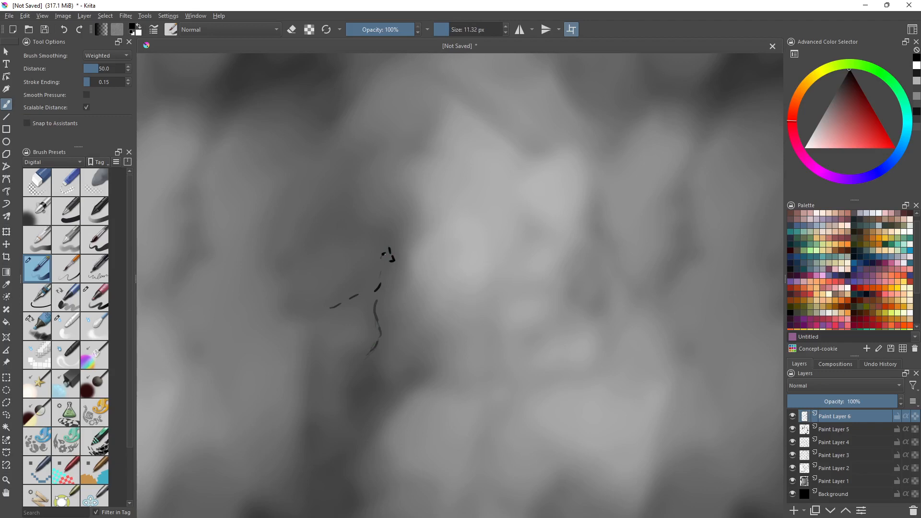
{"action": "left_click_drag", "start_coordinate": [383, 237], "coordinate": [391, 247]}
{"action": "left_click_drag", "start_coordinate": [293, 263], "coordinate": [311, 249]}
{"action": "left_click_drag", "start_coordinate": [356, 183], "coordinate": [357, 233]}
{"action": "left_click_drag", "start_coordinate": [362, 423], "coordinate": [415, 382]}
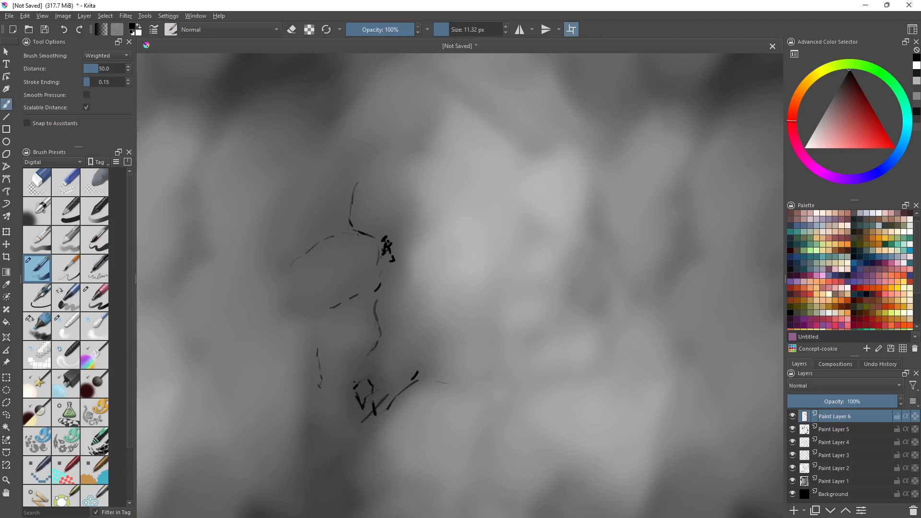
{"action": "left_click_drag", "start_coordinate": [473, 389], "coordinate": [481, 386]}
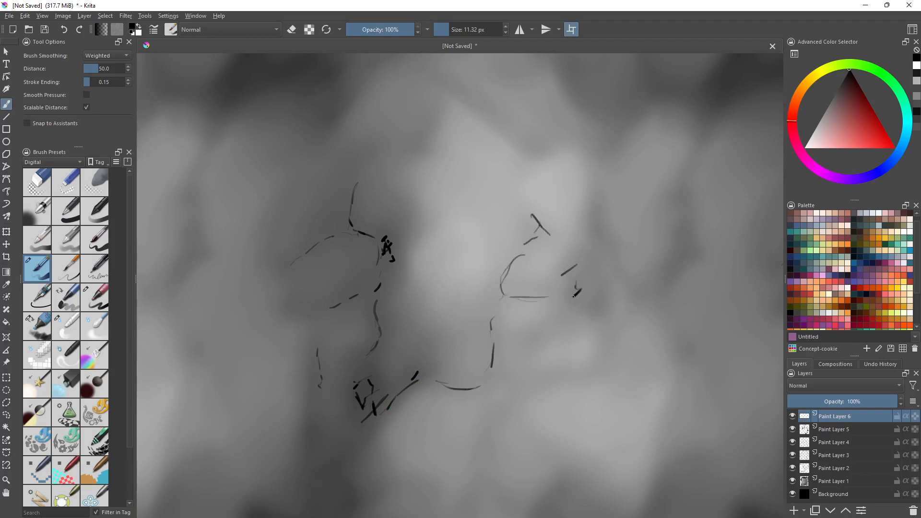
{"action": "left_click_drag", "start_coordinate": [538, 336], "coordinate": [557, 327]}
Outline the rounded light patch below the cracks with thin broken lines and add short angular marks beside it
{"action": "scroll", "coordinate": [569, 360], "scroll_direction": "down", "scroll_amount": 1}
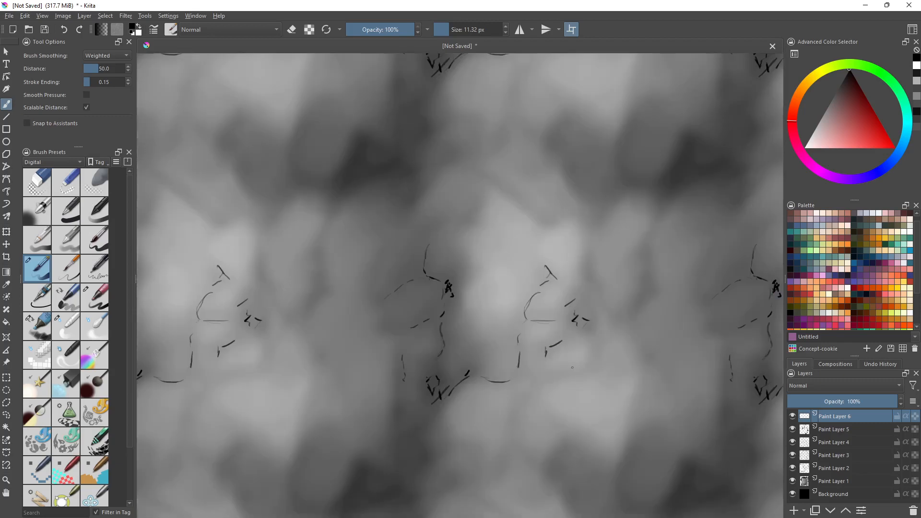
{"action": "left_click_drag", "start_coordinate": [508, 310], "coordinate": [459, 242]}
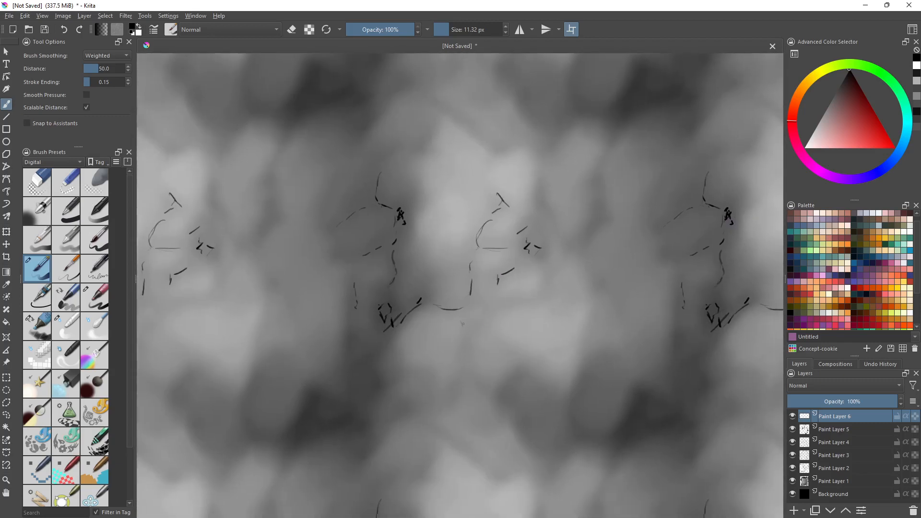
{"action": "mouse_move", "coordinate": [488, 314]}
{"action": "left_mouse_down"}
{"action": "mouse_move", "coordinate": [469, 327]}
{"action": "mouse_move", "coordinate": [459, 363]}
{"action": "left_mouse_up"}
{"action": "left_click_drag", "start_coordinate": [432, 54], "coordinate": [435, 72]}
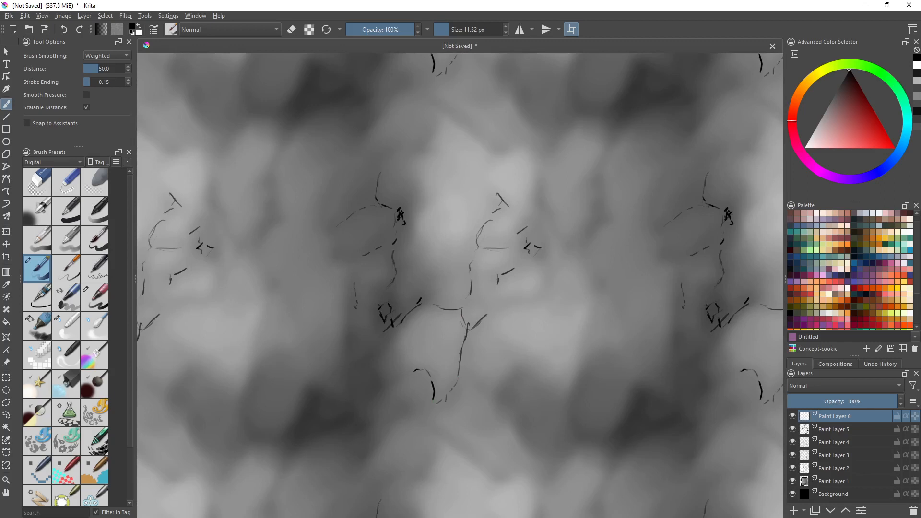
{"action": "left_click_drag", "start_coordinate": [413, 370], "coordinate": [383, 383]}
{"action": "mouse_move", "coordinate": [406, 355]}
{"action": "left_mouse_down"}
{"action": "mouse_move", "coordinate": [395, 364]}
{"action": "mouse_move", "coordinate": [386, 342]}
{"action": "left_mouse_up"}
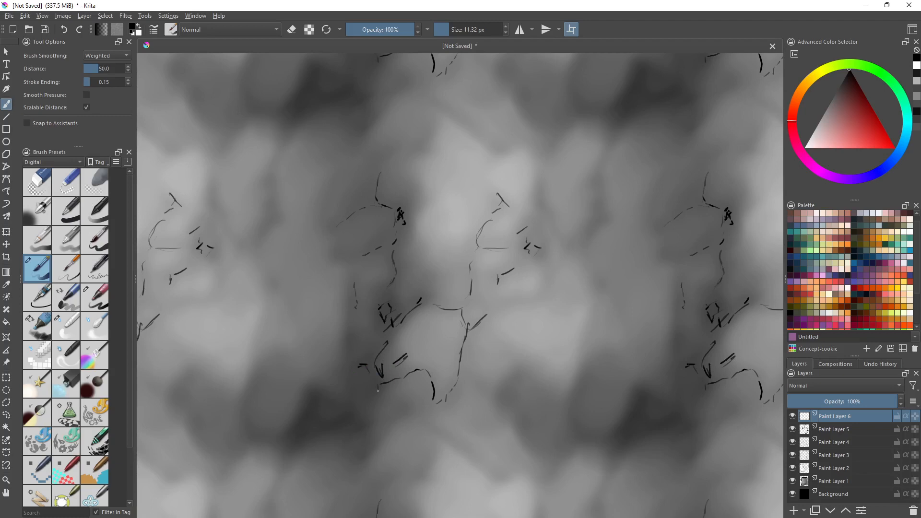
Paint angular cracks over the darkest lower patch and a broken diagonal line across the lighter area beside it
{"action": "mouse_move", "coordinate": [364, 412]}
{"action": "left_mouse_down"}
{"action": "mouse_move", "coordinate": [307, 441]}
{"action": "mouse_move", "coordinate": [361, 442]}
{"action": "mouse_move", "coordinate": [363, 457]}
{"action": "mouse_move", "coordinate": [377, 444]}
{"action": "left_mouse_up"}
{"action": "mouse_move", "coordinate": [405, 410]}
{"action": "left_mouse_down"}
{"action": "mouse_move", "coordinate": [434, 421]}
{"action": "mouse_move", "coordinate": [479, 474]}
{"action": "left_mouse_up"}
{"action": "key", "text": "ctrl+z"}
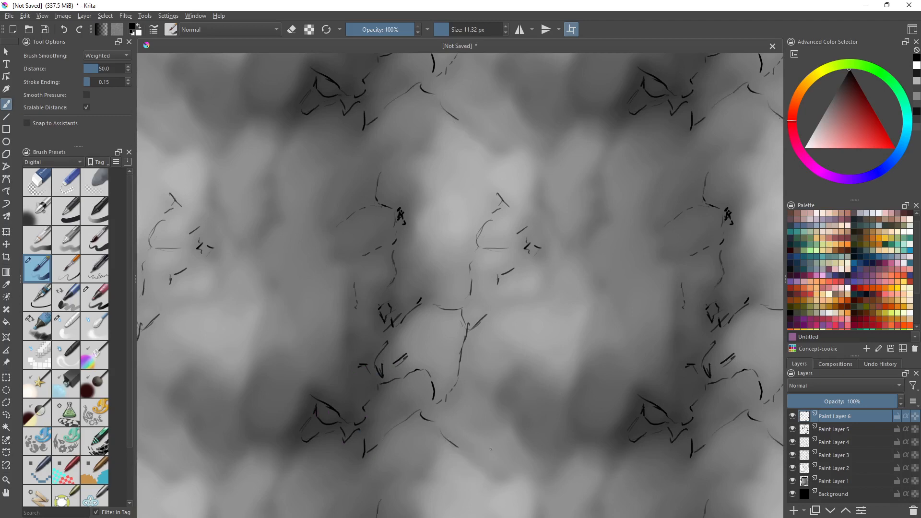
{"action": "left_click_drag", "start_coordinate": [483, 443], "coordinate": [497, 458]}
{"action": "left_click_drag", "start_coordinate": [502, 457], "coordinate": [512, 463]}
Scatter short crack marks around the second dark patch and draw a long curved line up its side
{"action": "left_click_drag", "start_coordinate": [527, 106], "coordinate": [521, 116]}
{"action": "left_click_drag", "start_coordinate": [506, 410], "coordinate": [514, 402]}
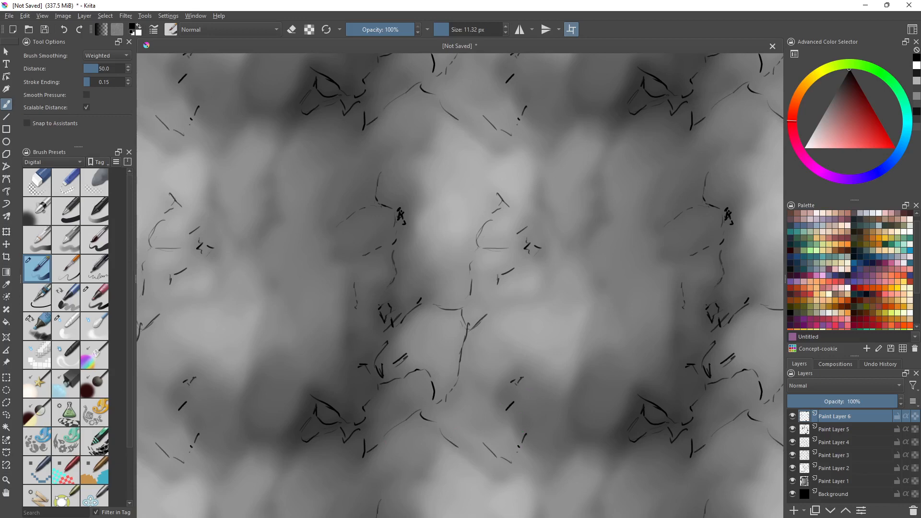
{"action": "left_click_drag", "start_coordinate": [548, 454], "coordinate": [562, 448]}
{"action": "left_click_drag", "start_coordinate": [576, 393], "coordinate": [582, 371]}
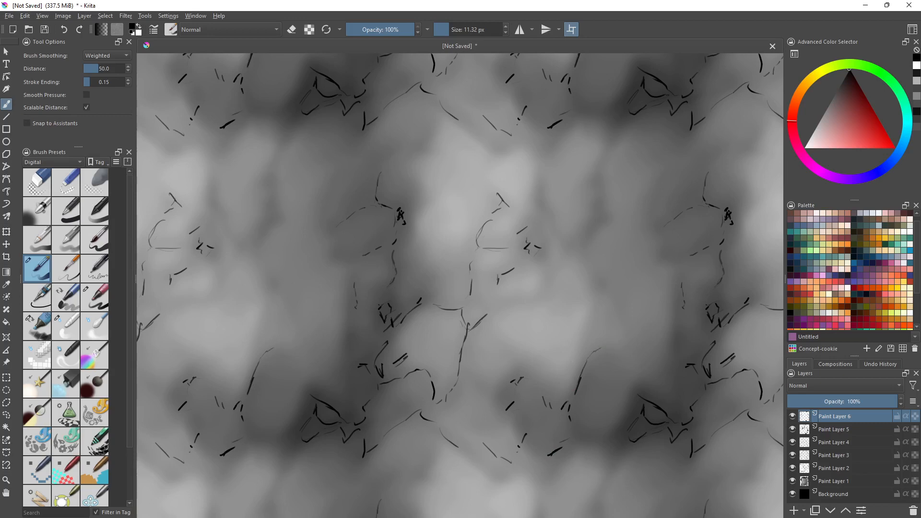
Paint a broken vertical crack up the mid-grey column, joining it to the dark patches with short branching marks
{"action": "mouse_move", "coordinate": [587, 332]}
{"action": "left_mouse_down"}
{"action": "mouse_move", "coordinate": [597, 294]}
{"action": "mouse_move", "coordinate": [620, 310]}
{"action": "left_mouse_up"}
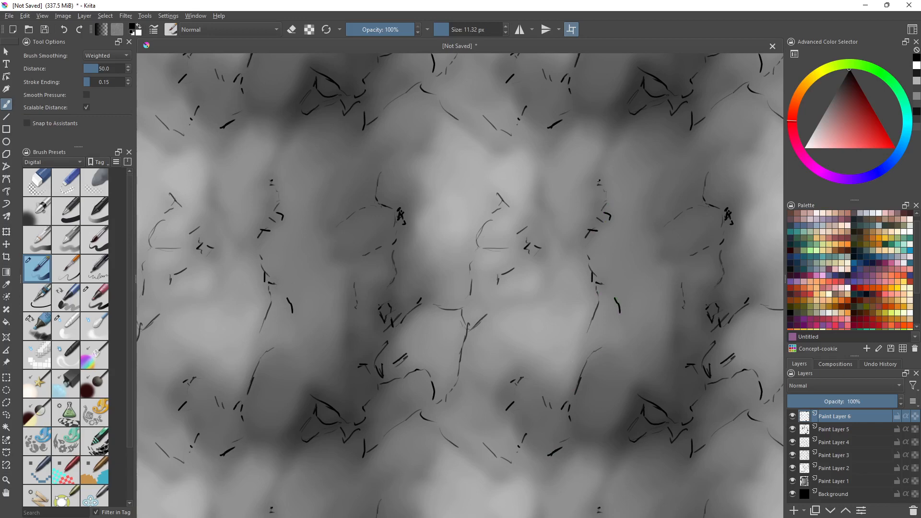
{"action": "mouse_move", "coordinate": [602, 168]}
{"action": "left_mouse_down"}
{"action": "mouse_move", "coordinate": [596, 174]}
{"action": "mouse_move", "coordinate": [619, 142]}
{"action": "left_mouse_up"}
{"action": "mouse_move", "coordinate": [616, 137]}
{"action": "left_mouse_down"}
{"action": "mouse_move", "coordinate": [624, 124]}
{"action": "mouse_move", "coordinate": [616, 110]}
{"action": "left_mouse_up"}
{"action": "mouse_move", "coordinate": [594, 128]}
{"action": "left_mouse_down"}
{"action": "mouse_move", "coordinate": [608, 112]}
{"action": "mouse_move", "coordinate": [583, 107]}
{"action": "left_mouse_up"}
{"action": "mouse_move", "coordinate": [585, 110]}
{"action": "left_mouse_down"}
{"action": "mouse_move", "coordinate": [573, 100]}
{"action": "mouse_move", "coordinate": [580, 124]}
{"action": "left_mouse_up"}
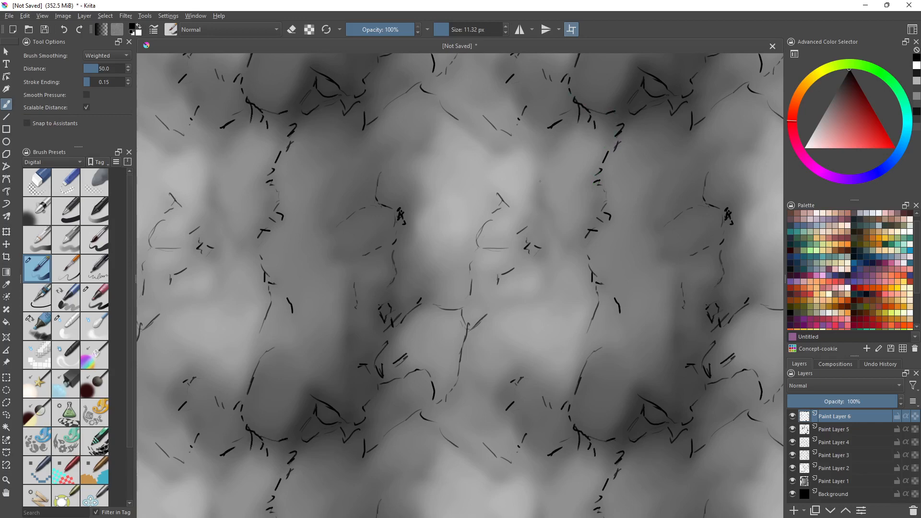
Add short crack marks along the light area's borders and fill the remaining gaps in the dark band with broken lines
{"action": "left_click_drag", "start_coordinate": [540, 181], "coordinate": [539, 192]}
{"action": "mouse_move", "coordinate": [501, 146]}
{"action": "left_mouse_down"}
{"action": "mouse_move", "coordinate": [474, 125]}
{"action": "mouse_move", "coordinate": [485, 143]}
{"action": "mouse_move", "coordinate": [549, 148]}
{"action": "mouse_move", "coordinate": [556, 139]}
{"action": "mouse_move", "coordinate": [525, 106]}
{"action": "mouse_move", "coordinate": [437, 126]}
{"action": "mouse_move", "coordinate": [425, 148]}
{"action": "mouse_move", "coordinate": [388, 155]}
{"action": "mouse_move", "coordinate": [358, 194]}
{"action": "mouse_move", "coordinate": [323, 208]}
{"action": "left_mouse_up"}
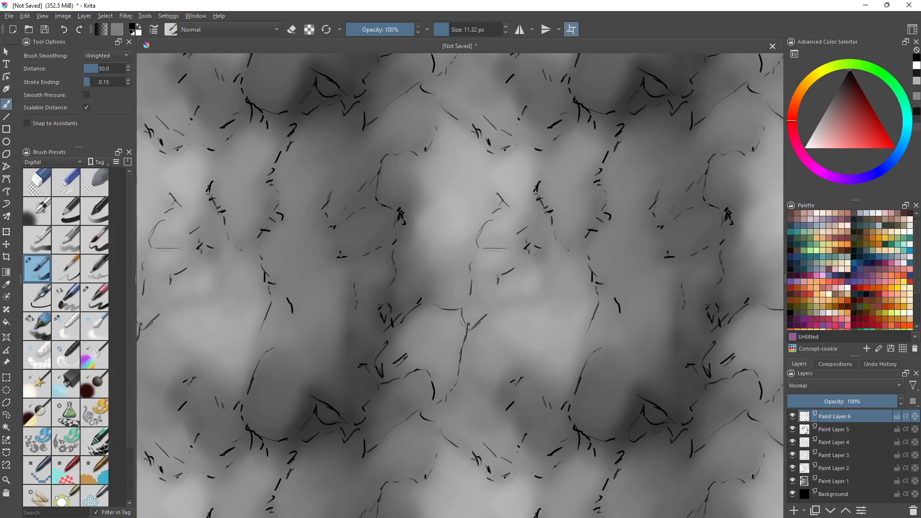
{"action": "left_click_drag", "start_coordinate": [340, 257], "coordinate": [359, 255]}
{"action": "left_click_drag", "start_coordinate": [357, 385], "coordinate": [343, 417]}
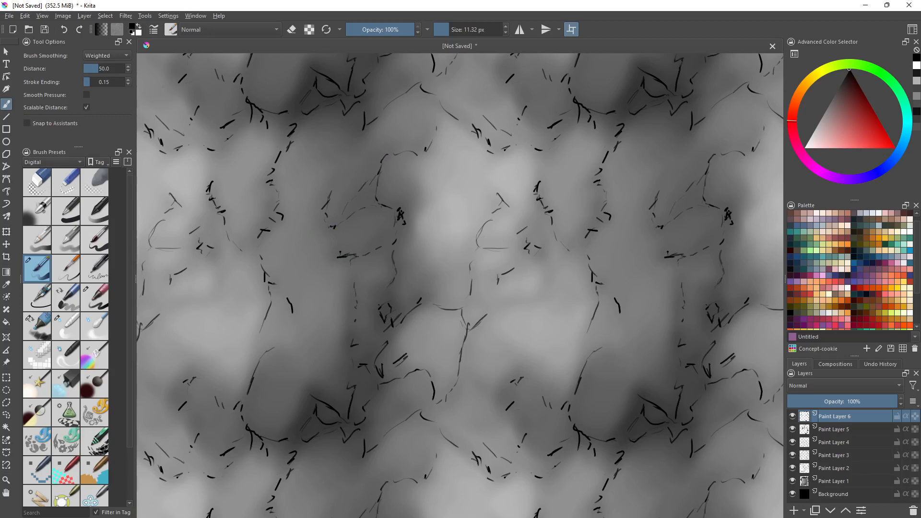
{"action": "left_click", "coordinate": [123, 17]}
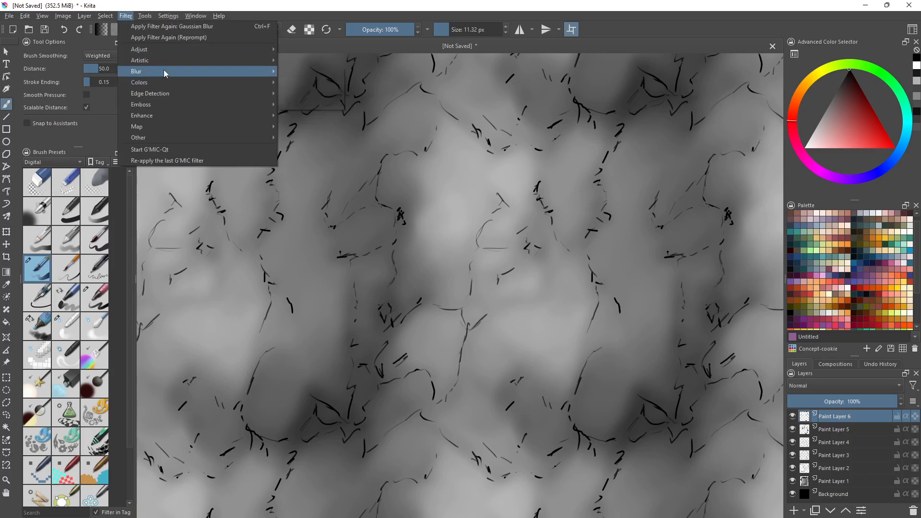
{"action": "mouse_move", "coordinate": [163, 72]}
{"action": "left_click", "coordinate": [309, 83]}
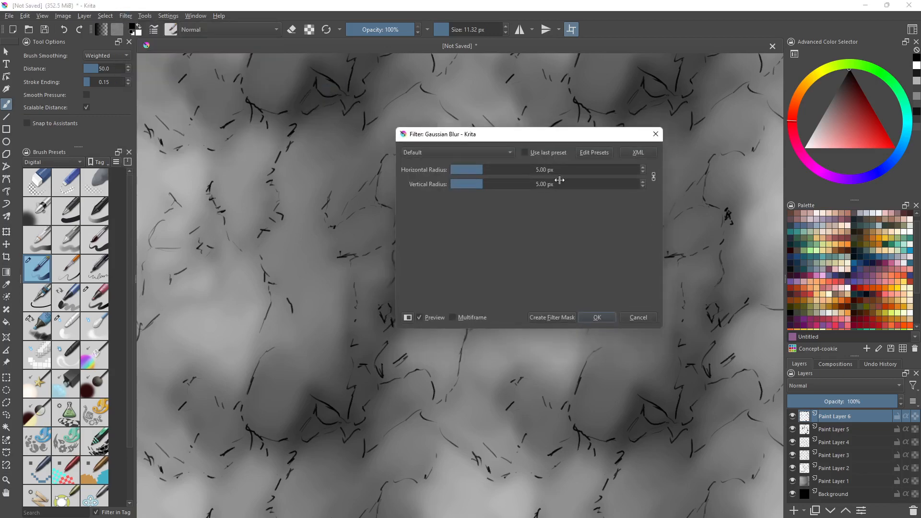
{"action": "left_click", "coordinate": [506, 184]}
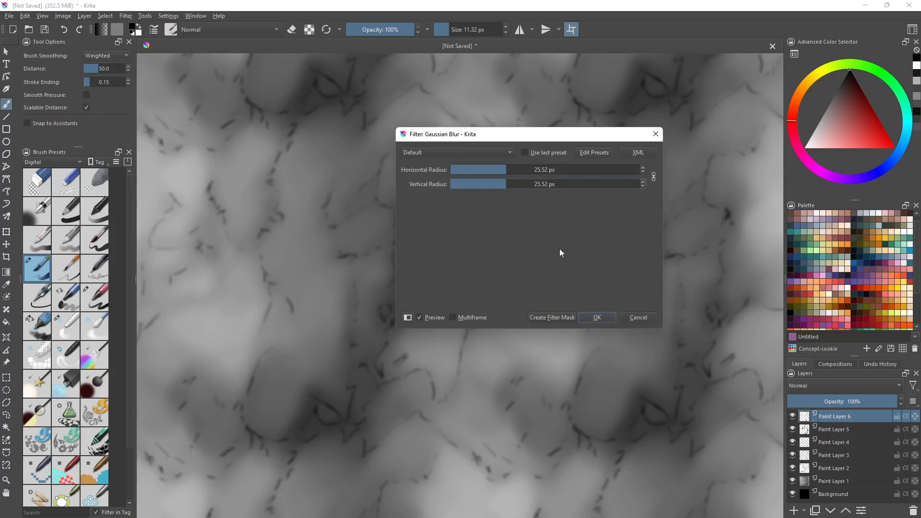
{"action": "left_click", "coordinate": [598, 317]}
Apply a near-vertical motion blur at an angle of 94° to Paint Layer 6, long enough to streak the cracks
{"action": "left_click", "coordinate": [126, 16]}
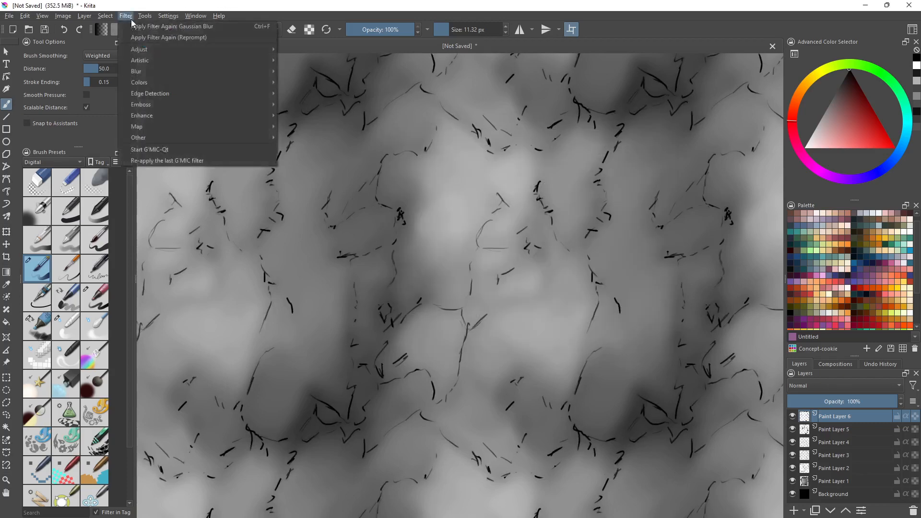
{"action": "mouse_move", "coordinate": [172, 71]}
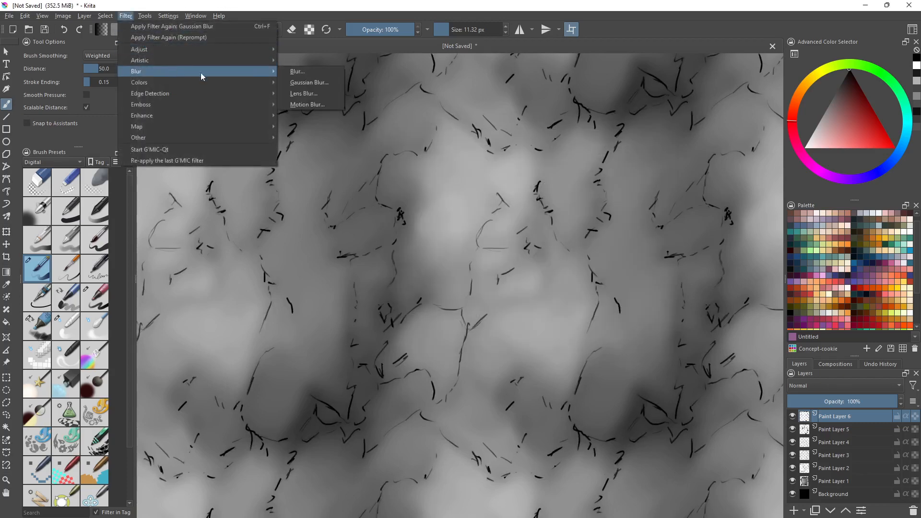
{"action": "left_click", "coordinate": [329, 104]}
{"action": "mouse_move", "coordinate": [477, 185]}
{"action": "left_mouse_down"}
{"action": "mouse_move", "coordinate": [529, 186]}
{"action": "mouse_move", "coordinate": [486, 186]}
{"action": "mouse_move", "coordinate": [519, 187]}
{"action": "left_mouse_up"}
{"action": "left_click", "coordinate": [428, 175]}
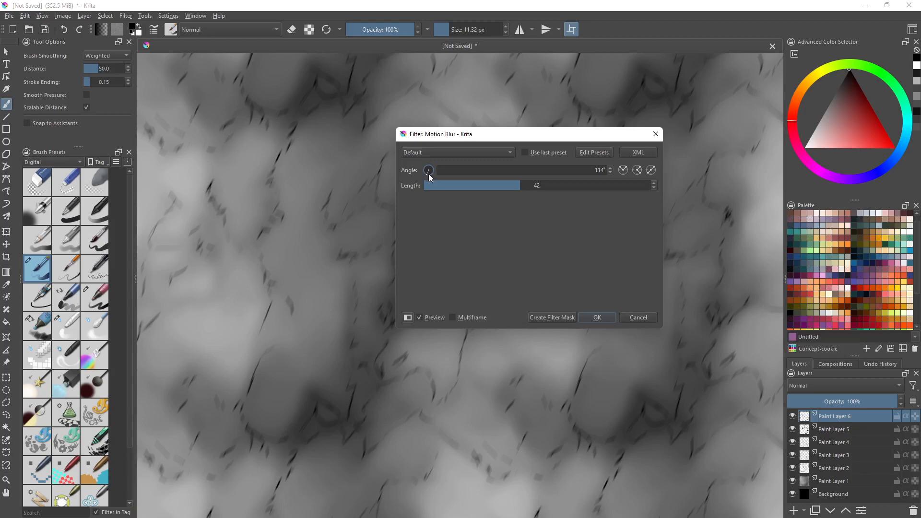
{"action": "left_click_drag", "start_coordinate": [430, 178], "coordinate": [430, 181]}
{"action": "left_click", "coordinate": [547, 187]}
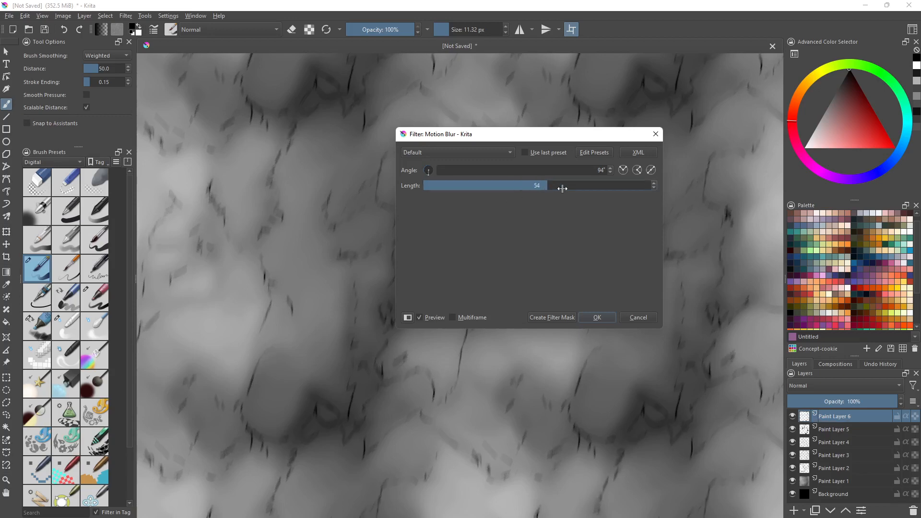
{"action": "left_click", "coordinate": [562, 189]}
{"action": "left_click", "coordinate": [575, 188]}
{"action": "left_click", "coordinate": [585, 188]}
{"action": "mouse_move", "coordinate": [564, 185]}
{"action": "left_mouse_down"}
{"action": "mouse_move", "coordinate": [482, 180]}
{"action": "mouse_move", "coordinate": [633, 189]}
{"action": "mouse_move", "coordinate": [559, 184]}
{"action": "left_mouse_up"}
{"action": "left_click", "coordinate": [597, 317]}
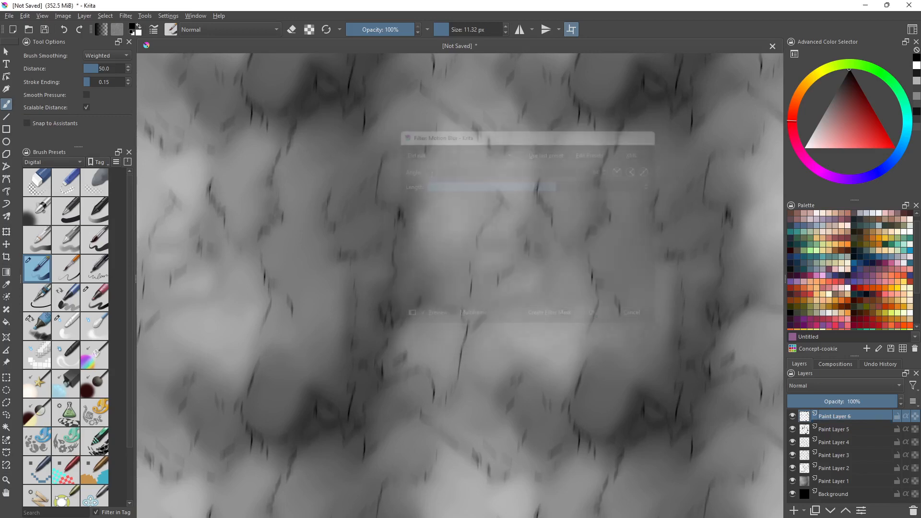
Apply a Gaussian blur with a 50.88 px horizontal and vertical radius to Paint Layer 6
{"action": "left_click", "coordinate": [126, 16]}
{"action": "mouse_move", "coordinate": [185, 71]}
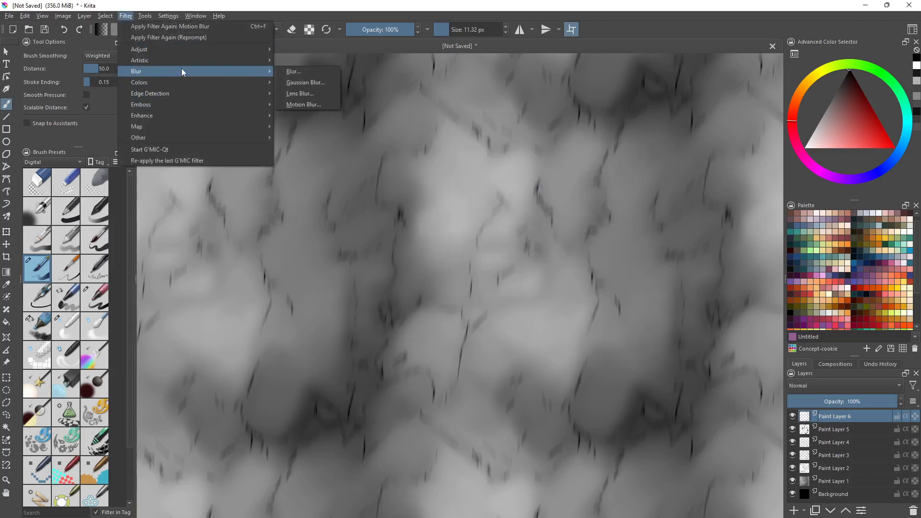
{"action": "left_click", "coordinate": [303, 83]}
{"action": "left_click_drag", "start_coordinate": [495, 183], "coordinate": [505, 185]}
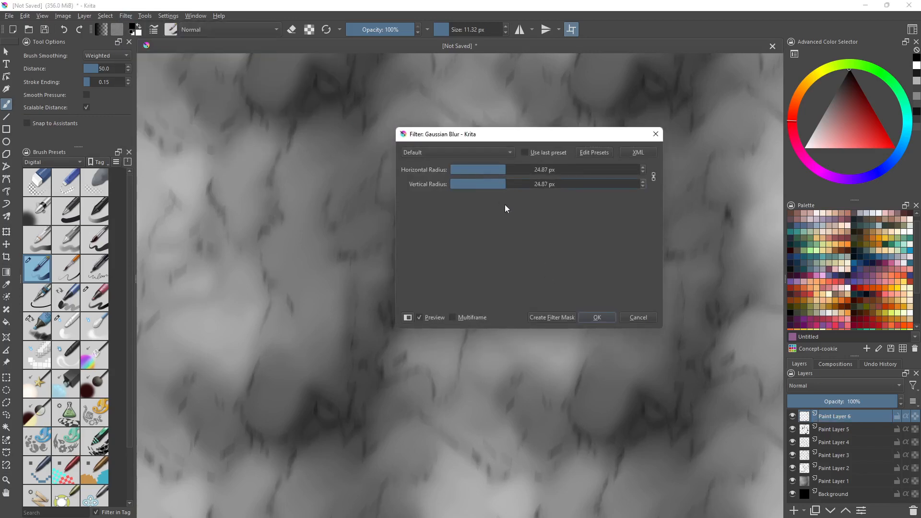
{"action": "left_click", "coordinate": [533, 187]}
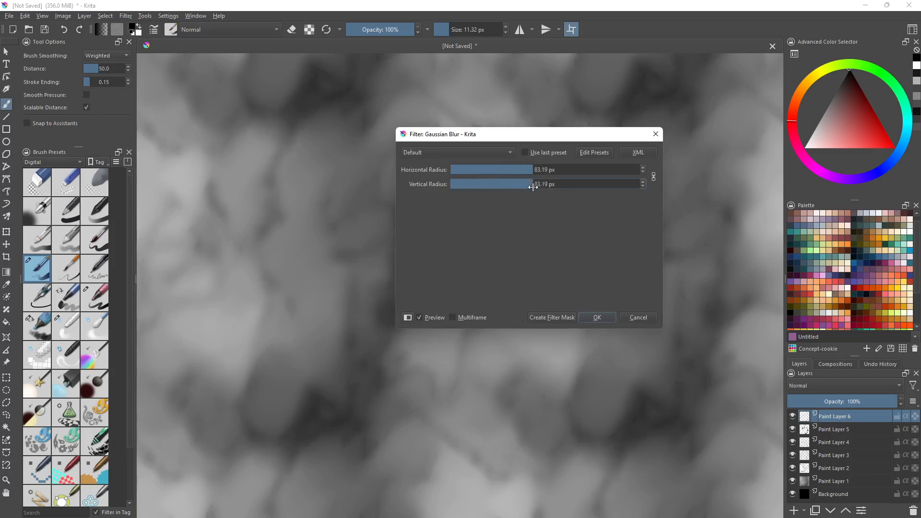
{"action": "mouse_move", "coordinate": [533, 187]}
{"action": "left_mouse_down"}
{"action": "mouse_move", "coordinate": [497, 187]}
{"action": "mouse_move", "coordinate": [521, 188]}
{"action": "left_mouse_up"}
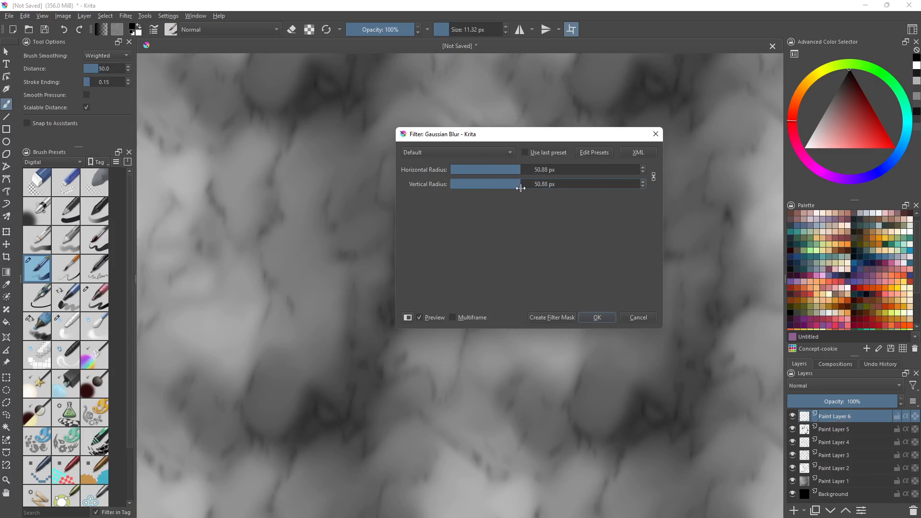
{"action": "left_click", "coordinate": [599, 317]}
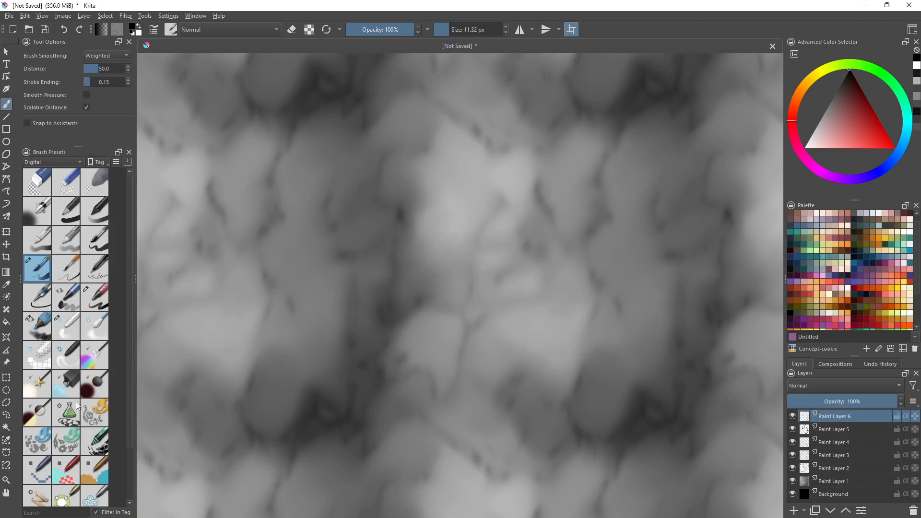
Switch to the round blending brush and set its size to 78.29 px
{"action": "left_click", "coordinate": [73, 325]}
{"action": "left_click_drag", "start_coordinate": [454, 240], "coordinate": [384, 263], "text": "shift"}
{"action": "left_click_drag", "start_coordinate": [430, 240], "coordinate": [428, 241], "text": "shift"}
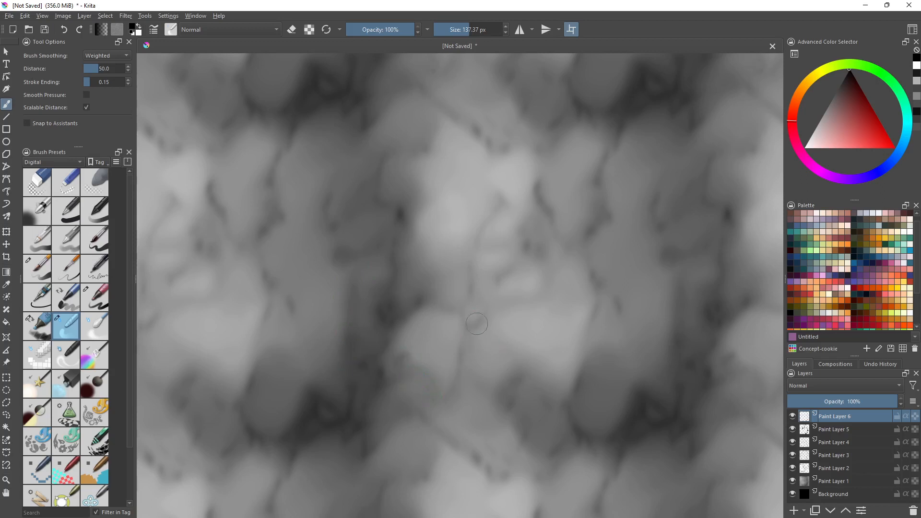
{"action": "key", "text": "bracketleft"}
{"action": "key", "text": "bracketleft"}
{"action": "key", "text": "bracketleft"}
Lower the opacity of Paint Layer 6 alone to 49%
{"action": "left_click", "coordinate": [826, 476], "text": "shift"}
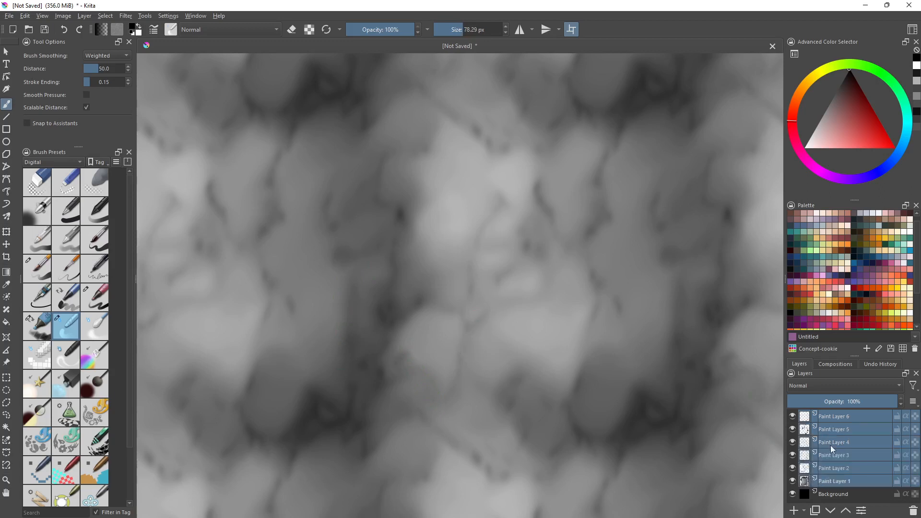
{"action": "left_click", "coordinate": [839, 419]}
{"action": "mouse_move", "coordinate": [846, 405]}
{"action": "left_mouse_down"}
{"action": "mouse_move", "coordinate": [803, 404]}
{"action": "mouse_move", "coordinate": [837, 410]}
{"action": "left_mouse_up"}
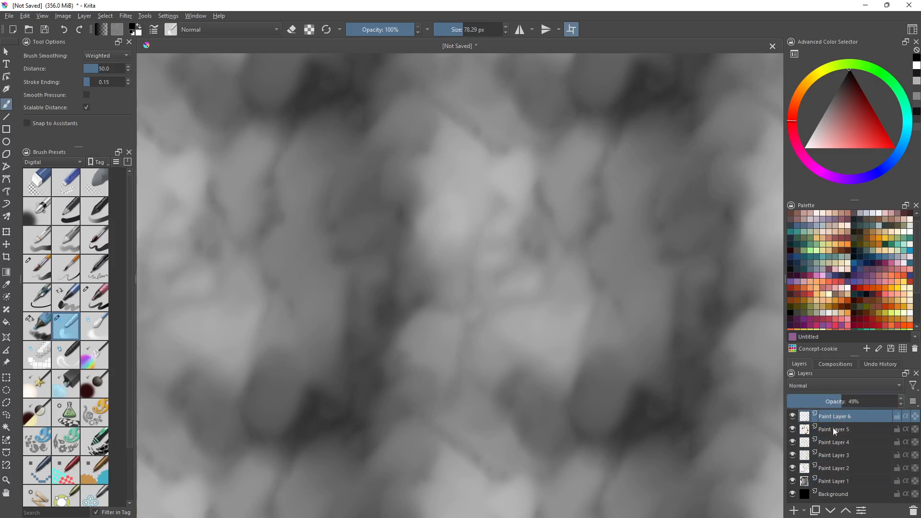
Merge Paint Layers 1 through 6 into a single layer, keeping the Background layer separate
{"action": "left_click", "coordinate": [833, 431]}
{"action": "left_click", "coordinate": [834, 442]}
{"action": "left_click", "coordinate": [832, 455]}
{"action": "left_click", "coordinate": [831, 468]}
{"action": "left_click", "coordinate": [828, 476]}
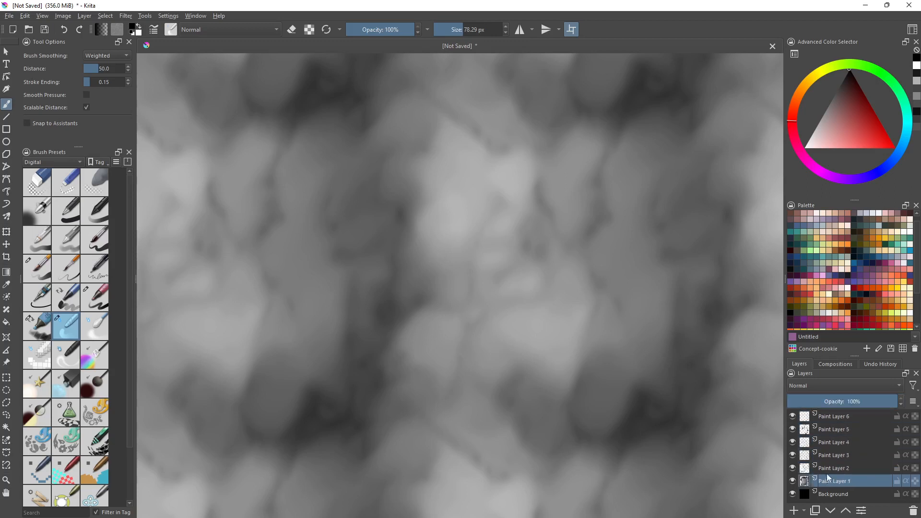
{"action": "left_click", "coordinate": [834, 416], "text": "shift"}
{"action": "key", "text": "ctrl+e"}
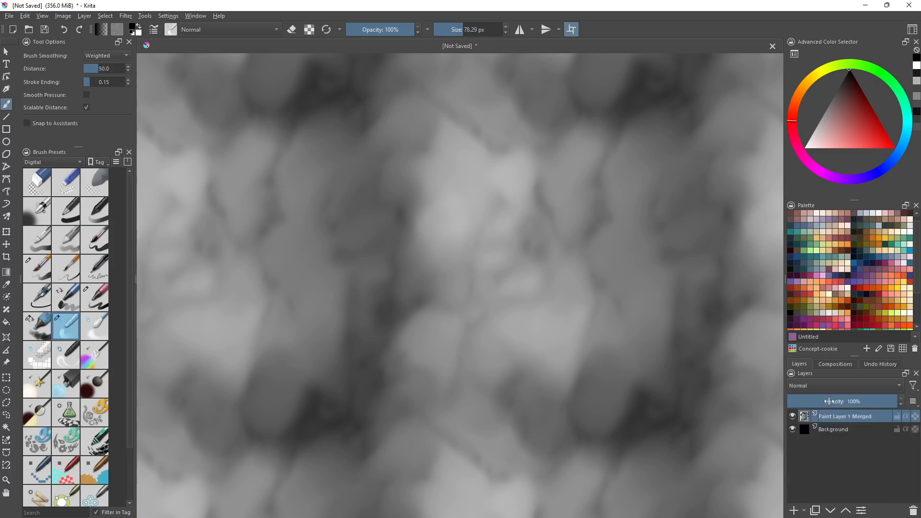
Blend the edges of the light patches on the merged layer, enlarging the blending brush to 143.68 px
{"action": "left_click_drag", "start_coordinate": [829, 401], "coordinate": [902, 403]}
{"action": "left_click_drag", "start_coordinate": [410, 328], "coordinate": [436, 338]}
{"action": "key", "text": "bracketright"}
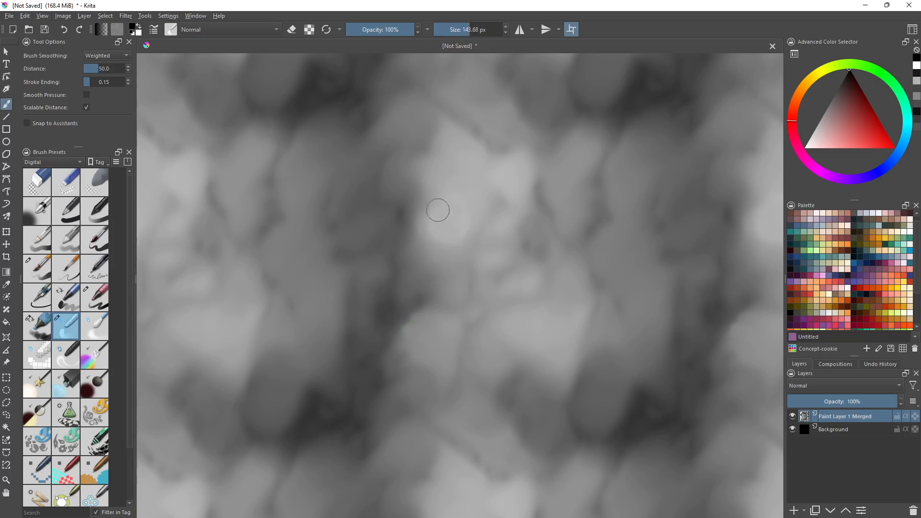
{"action": "left_click", "coordinate": [429, 178]}
{"action": "left_click_drag", "start_coordinate": [420, 173], "coordinate": [433, 185]}
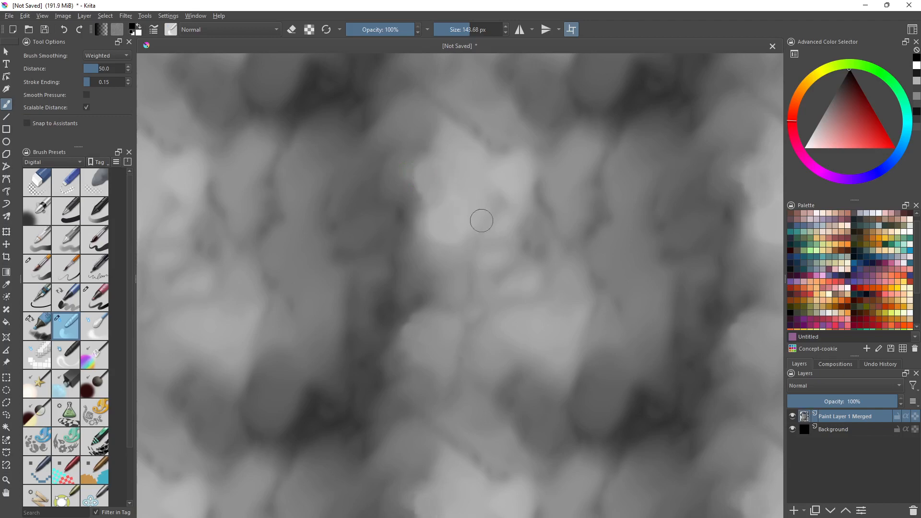
Reduce the blending brush to 57.76 px and smudge the borders between the dark and light patches
{"action": "left_click_drag", "start_coordinate": [479, 218], "coordinate": [477, 216], "text": "shift"}
{"action": "left_click_drag", "start_coordinate": [257, 382], "coordinate": [217, 389]}
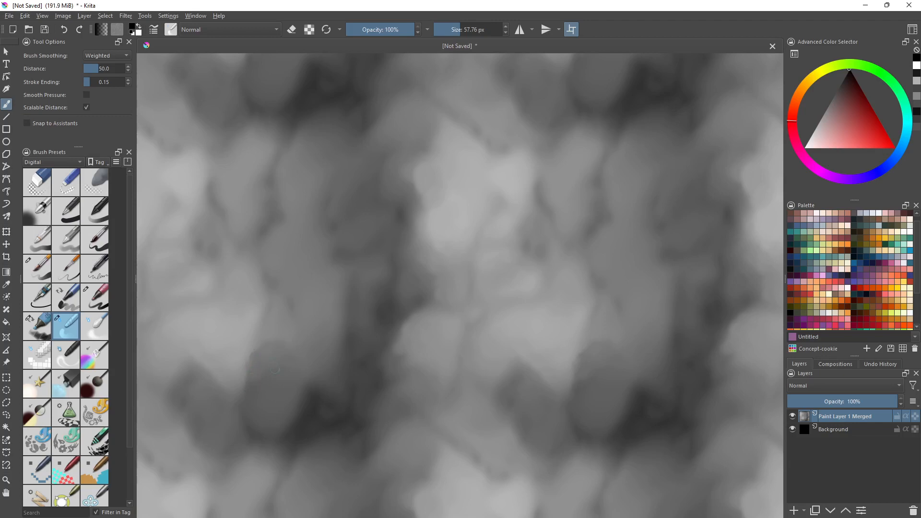
{"action": "left_click_drag", "start_coordinate": [264, 305], "coordinate": [283, 305]}
Add a new paint layer above the merged layer, pick black, and select the ink brush preset at 15.26 px
{"action": "left_click", "coordinate": [794, 511]}
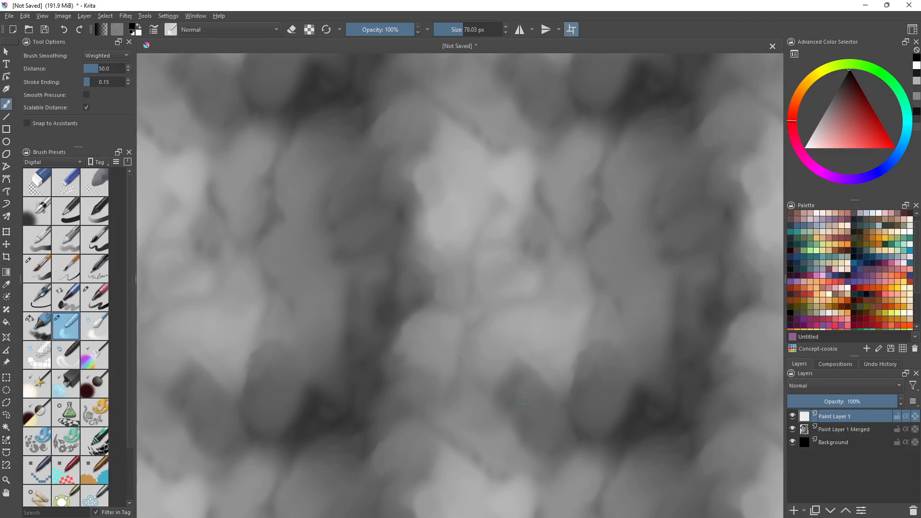
{"action": "left_click", "coordinate": [95, 299]}
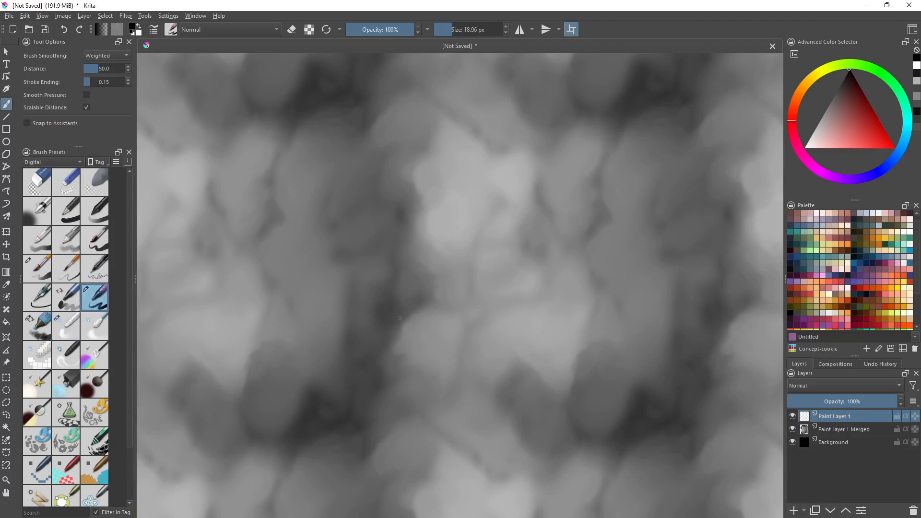
{"action": "left_click", "coordinate": [848, 70]}
{"action": "left_click_drag", "start_coordinate": [389, 287], "coordinate": [391, 267]}
{"action": "key", "text": "ctrl+z"}
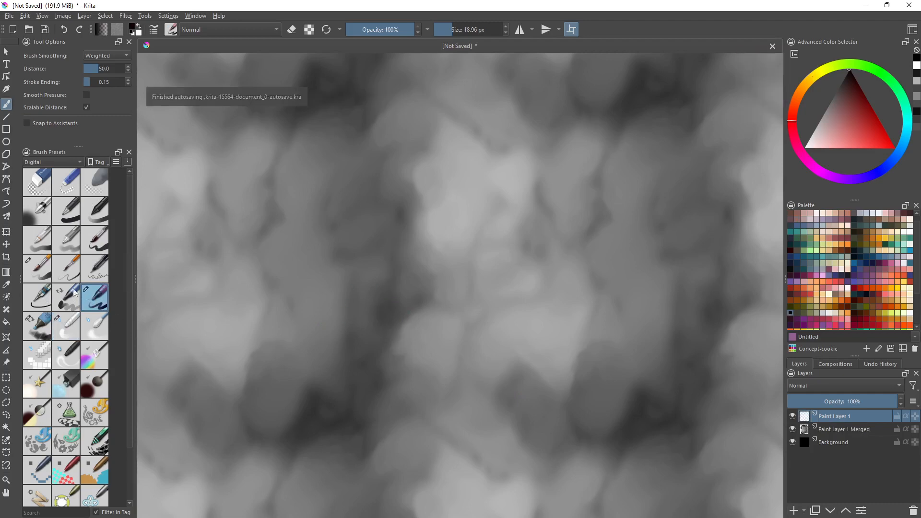
{"action": "left_click", "coordinate": [72, 276]}
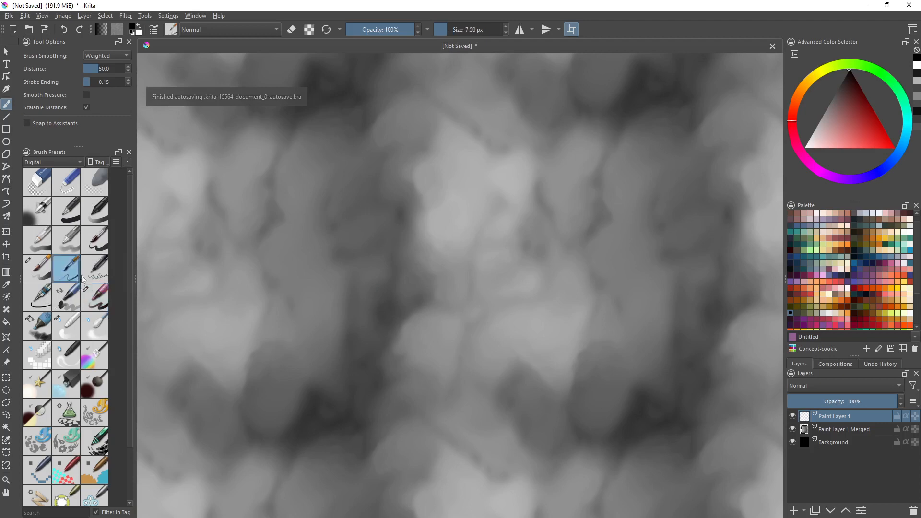
{"action": "left_click", "coordinate": [43, 270]}
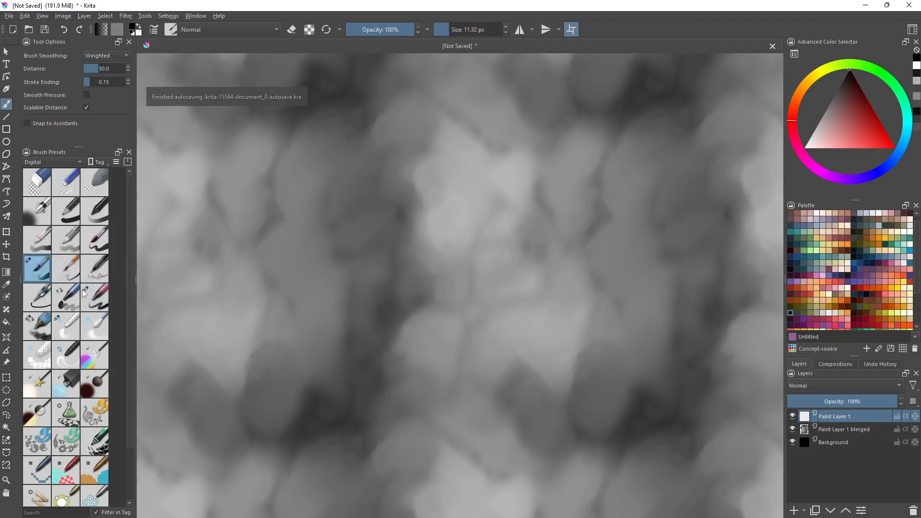
{"action": "left_click", "coordinate": [98, 247]}
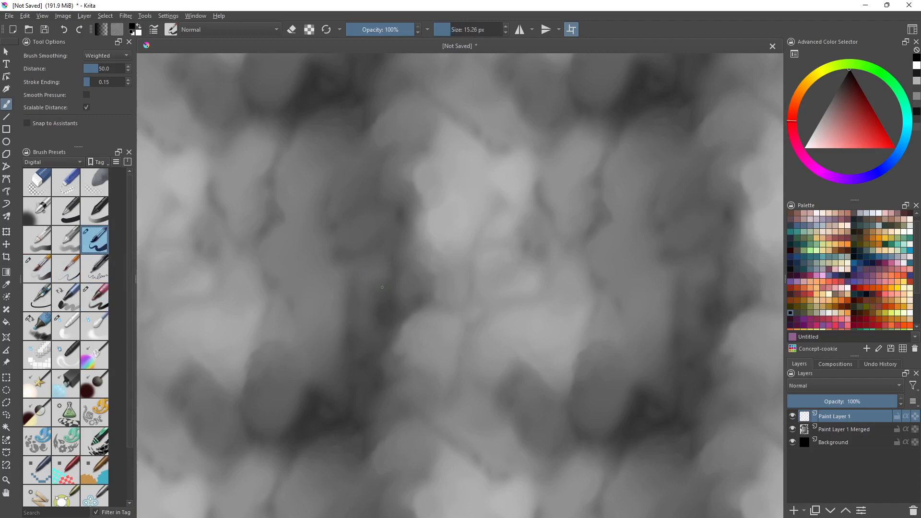
Draw thin, broken black crack strokes and specks on Paint Layer 1 along the edges of the light and dark patches across the tile
{"action": "mouse_move", "coordinate": [391, 279]}
{"action": "left_mouse_down"}
{"action": "mouse_move", "coordinate": [350, 257]}
{"action": "mouse_move", "coordinate": [381, 244]}
{"action": "left_mouse_up"}
{"action": "mouse_move", "coordinate": [387, 336]}
{"action": "left_mouse_down"}
{"action": "mouse_move", "coordinate": [406, 342]}
{"action": "mouse_move", "coordinate": [391, 352]}
{"action": "mouse_move", "coordinate": [443, 381]}
{"action": "mouse_move", "coordinate": [455, 363]}
{"action": "left_mouse_up"}
{"action": "left_click_drag", "start_coordinate": [469, 275], "coordinate": [469, 293]}
{"action": "left_click_drag", "start_coordinate": [492, 217], "coordinate": [500, 202]}
{"action": "left_click_drag", "start_coordinate": [540, 244], "coordinate": [539, 253]}
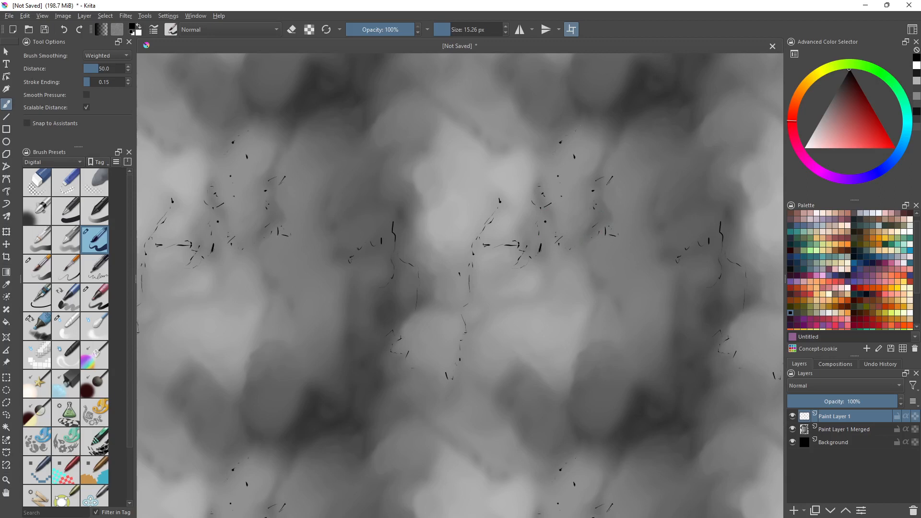
{"action": "left_click_drag", "start_coordinate": [508, 148], "coordinate": [510, 153]}
{"action": "left_click_drag", "start_coordinate": [529, 308], "coordinate": [536, 306]}
{"action": "left_click_drag", "start_coordinate": [524, 380], "coordinate": [522, 392]}
{"action": "left_click_drag", "start_coordinate": [518, 388], "coordinate": [510, 409]}
{"action": "left_click_drag", "start_coordinate": [506, 393], "coordinate": [501, 402]}
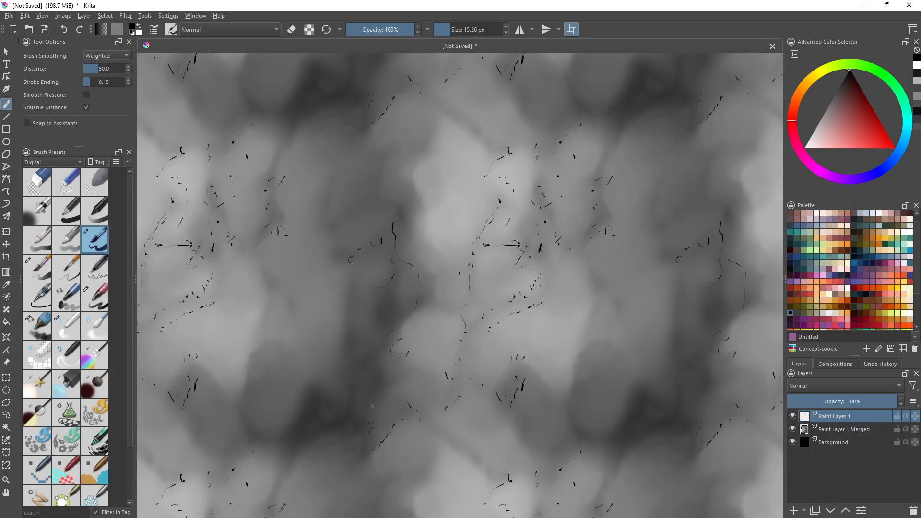
{"action": "mouse_move", "coordinate": [368, 366]}
{"action": "left_mouse_down"}
{"action": "mouse_move", "coordinate": [370, 394]}
{"action": "mouse_move", "coordinate": [323, 402]}
{"action": "mouse_move", "coordinate": [296, 436]}
{"action": "mouse_move", "coordinate": [316, 417]}
{"action": "mouse_move", "coordinate": [324, 425]}
{"action": "mouse_move", "coordinate": [304, 434]}
{"action": "mouse_move", "coordinate": [341, 418]}
{"action": "mouse_move", "coordinate": [321, 430]}
{"action": "mouse_move", "coordinate": [341, 420]}
{"action": "mouse_move", "coordinate": [347, 432]}
{"action": "mouse_move", "coordinate": [353, 382]}
{"action": "left_mouse_up"}
{"action": "mouse_move", "coordinate": [350, 372]}
{"action": "left_mouse_down"}
{"action": "mouse_move", "coordinate": [357, 360]}
{"action": "mouse_move", "coordinate": [363, 369]}
{"action": "left_mouse_up"}
{"action": "mouse_move", "coordinate": [364, 370]}
{"action": "left_mouse_down"}
{"action": "mouse_move", "coordinate": [361, 383]}
{"action": "mouse_move", "coordinate": [354, 358]}
{"action": "mouse_move", "coordinate": [371, 350]}
{"action": "left_mouse_up"}
{"action": "mouse_move", "coordinate": [381, 312]}
{"action": "left_mouse_down"}
{"action": "mouse_move", "coordinate": [384, 324]}
{"action": "mouse_move", "coordinate": [383, 304]}
{"action": "mouse_move", "coordinate": [385, 329]}
{"action": "left_mouse_up"}
{"action": "left_click_drag", "start_coordinate": [388, 332], "coordinate": [374, 358]}
{"action": "left_click_drag", "start_coordinate": [369, 360], "coordinate": [368, 366]}
{"action": "left_click_drag", "start_coordinate": [369, 357], "coordinate": [365, 368]}
{"action": "mouse_move", "coordinate": [350, 328]}
{"action": "left_mouse_down"}
{"action": "mouse_move", "coordinate": [347, 295]}
{"action": "mouse_move", "coordinate": [316, 323]}
{"action": "mouse_move", "coordinate": [340, 320]}
{"action": "left_mouse_up"}
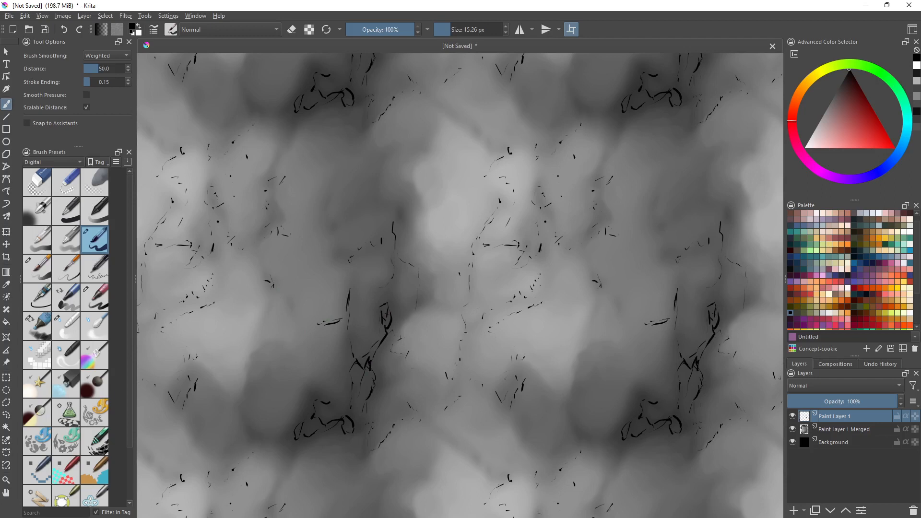
{"action": "left_click_drag", "start_coordinate": [266, 317], "coordinate": [258, 332]}
{"action": "left_click_drag", "start_coordinate": [577, 357], "coordinate": [570, 404]}
{"action": "mouse_move", "coordinate": [259, 241]}
{"action": "left_mouse_down"}
{"action": "mouse_move", "coordinate": [291, 252]}
{"action": "mouse_move", "coordinate": [267, 271]}
{"action": "mouse_move", "coordinate": [269, 282]}
{"action": "mouse_move", "coordinate": [263, 241]}
{"action": "mouse_move", "coordinate": [277, 213]}
{"action": "left_mouse_up"}
{"action": "left_click_drag", "start_coordinate": [410, 179], "coordinate": [416, 191]}
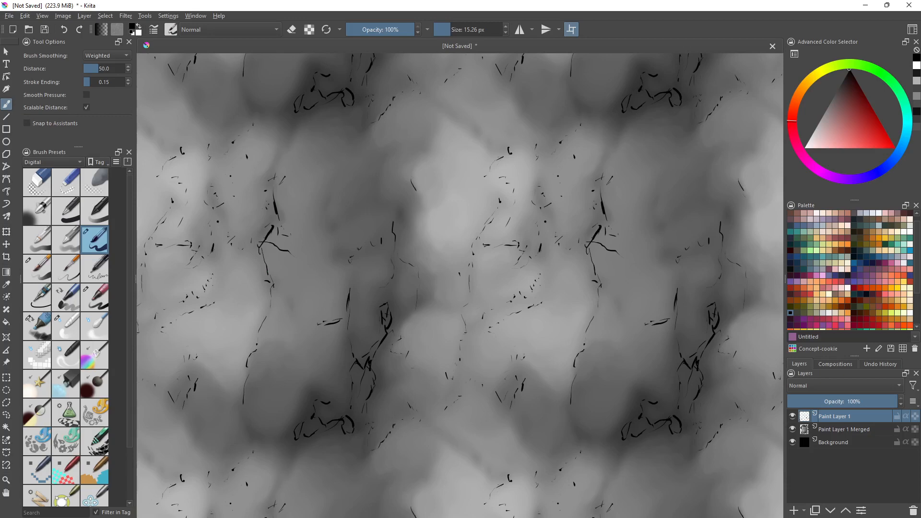
{"action": "left_click_drag", "start_coordinate": [384, 162], "coordinate": [380, 191]}
{"action": "left_click_drag", "start_coordinate": [334, 257], "coordinate": [352, 247]}
{"action": "left_click_drag", "start_coordinate": [329, 189], "coordinate": [329, 198]}
{"action": "left_click_drag", "start_coordinate": [322, 127], "coordinate": [338, 111]}
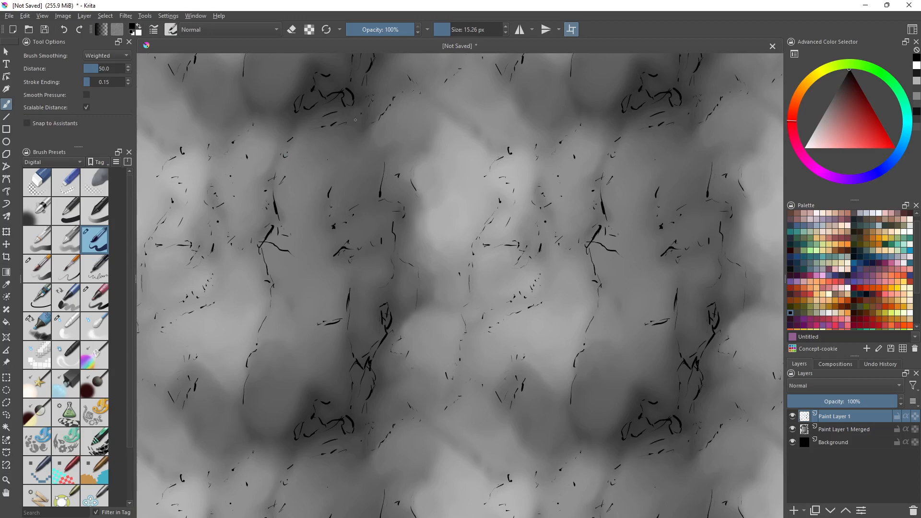
{"action": "left_click_drag", "start_coordinate": [430, 148], "coordinate": [428, 157]}
{"action": "left_click_drag", "start_coordinate": [424, 220], "coordinate": [427, 227]}
{"action": "left_click_drag", "start_coordinate": [430, 320], "coordinate": [457, 306]}
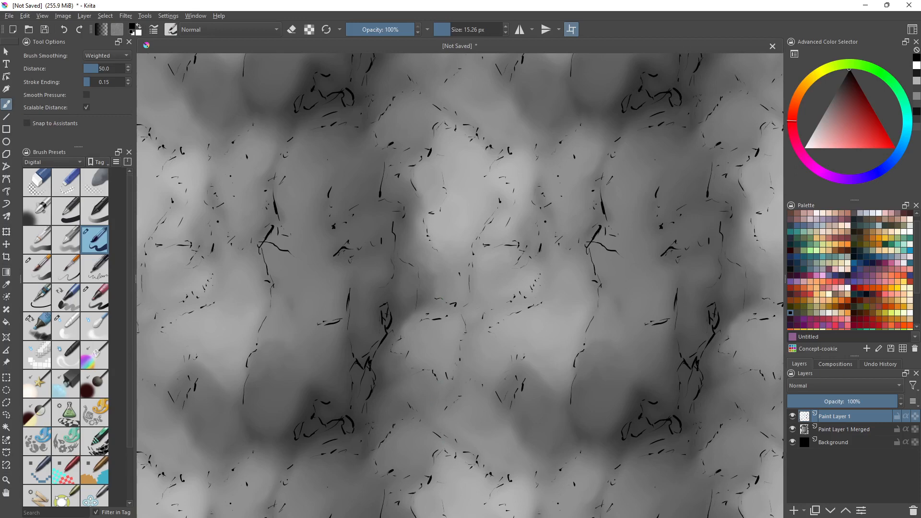
{"action": "left_click_drag", "start_coordinate": [290, 461], "coordinate": [281, 476]}
{"action": "left_click_drag", "start_coordinate": [200, 435], "coordinate": [201, 441]}
{"action": "mouse_move", "coordinate": [546, 380]}
{"action": "left_mouse_down"}
{"action": "mouse_move", "coordinate": [552, 390]}
{"action": "mouse_move", "coordinate": [537, 373]}
{"action": "left_mouse_up"}
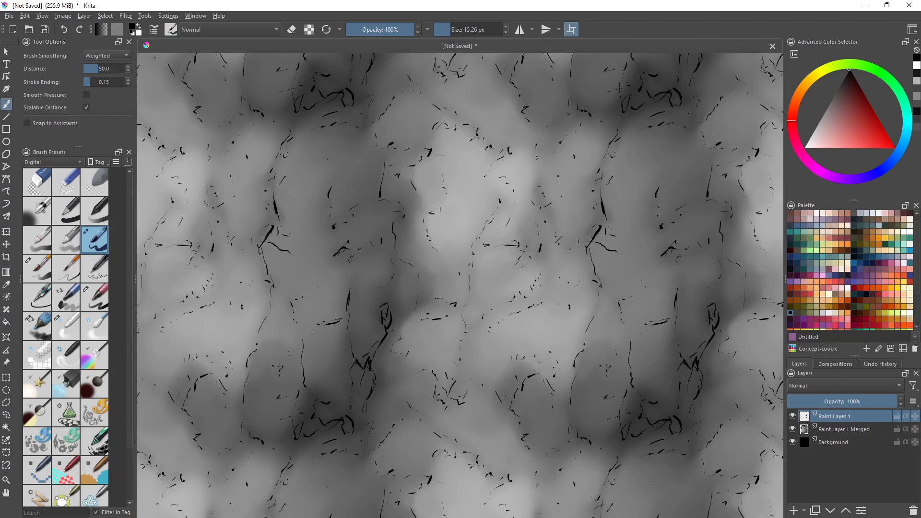
{"action": "left_click_drag", "start_coordinate": [546, 400], "coordinate": [545, 408]}
{"action": "left_click_drag", "start_coordinate": [562, 448], "coordinate": [571, 441]}
{"action": "left_click_drag", "start_coordinate": [183, 475], "coordinate": [191, 467]}
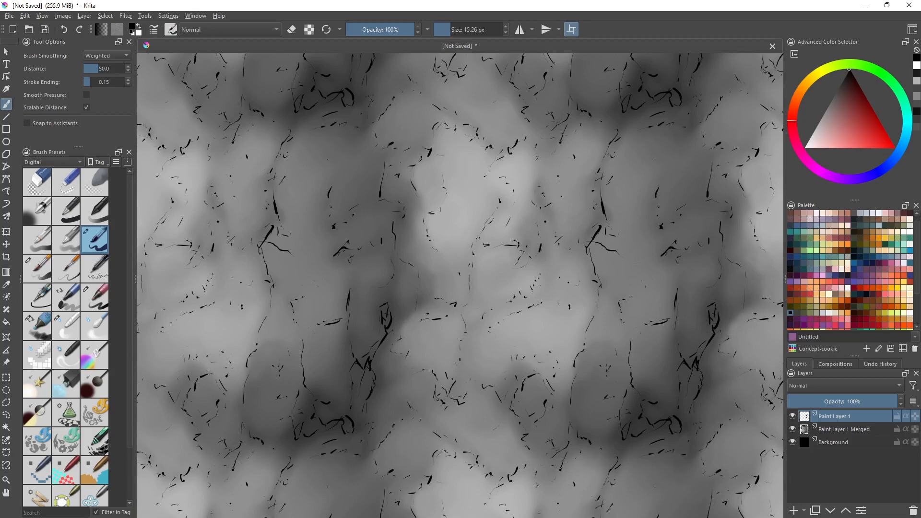
{"action": "left_click_drag", "start_coordinate": [149, 438], "coordinate": [160, 434]}
{"action": "left_click_drag", "start_coordinate": [468, 237], "coordinate": [475, 215]}
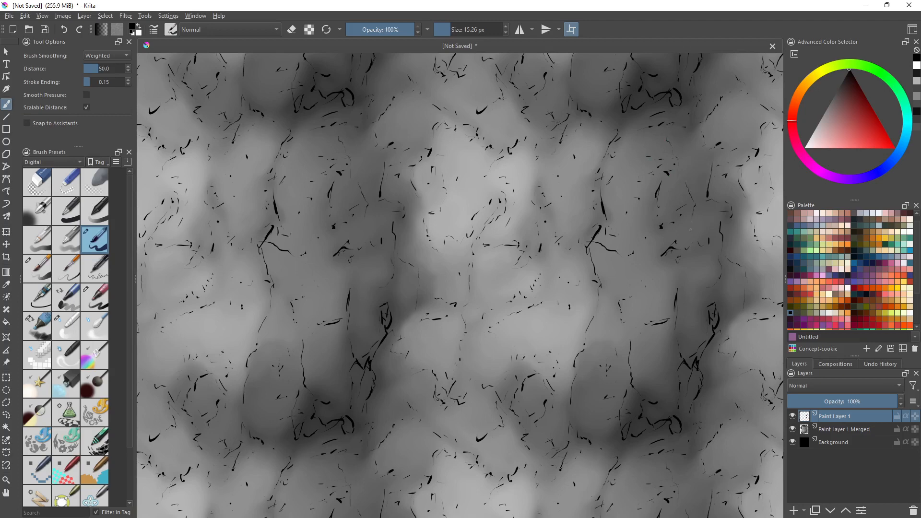
{"action": "left_click_drag", "start_coordinate": [644, 266], "coordinate": [651, 308]}
{"action": "key", "text": "ctrl+z"}
Duplicate Paint Layer 1 twice, hide both copies, and make the original the active layer
{"action": "right_click", "coordinate": [869, 418]}
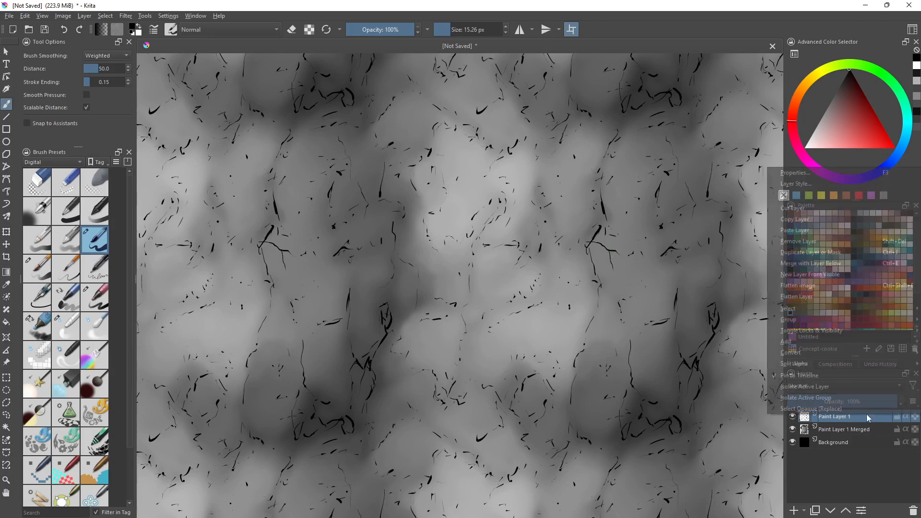
{"action": "left_click", "coordinate": [829, 251]}
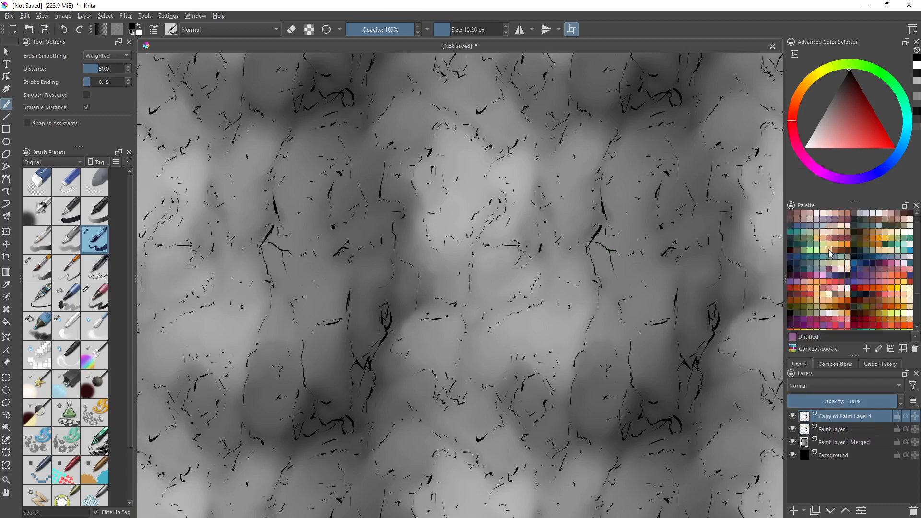
{"action": "left_click", "coordinate": [827, 425]}
{"action": "left_click", "coordinate": [793, 417]}
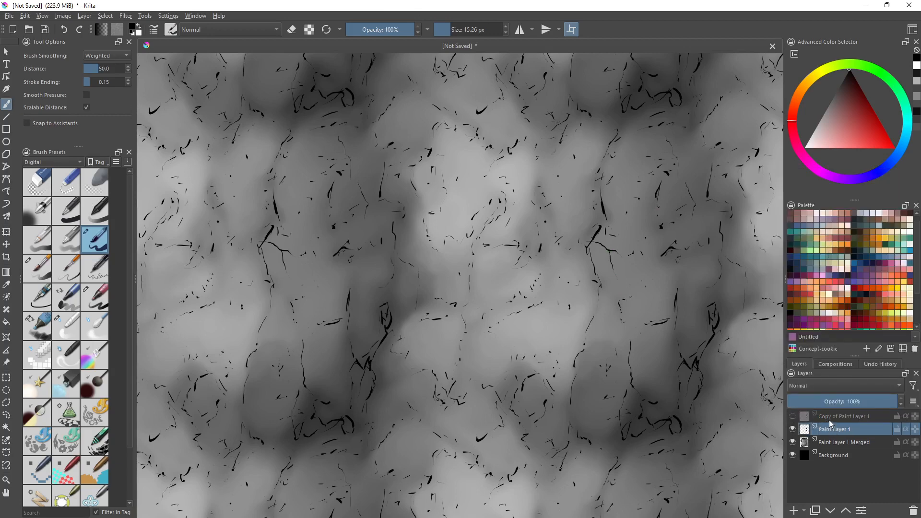
{"action": "left_click", "coordinate": [829, 418]}
{"action": "left_click", "coordinate": [793, 416]}
{"action": "right_click", "coordinate": [829, 417]}
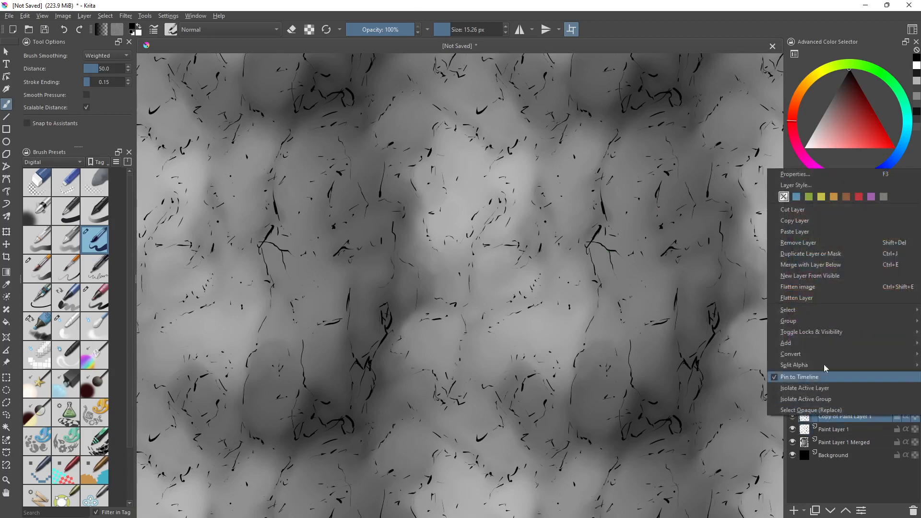
{"action": "left_click", "coordinate": [819, 254]}
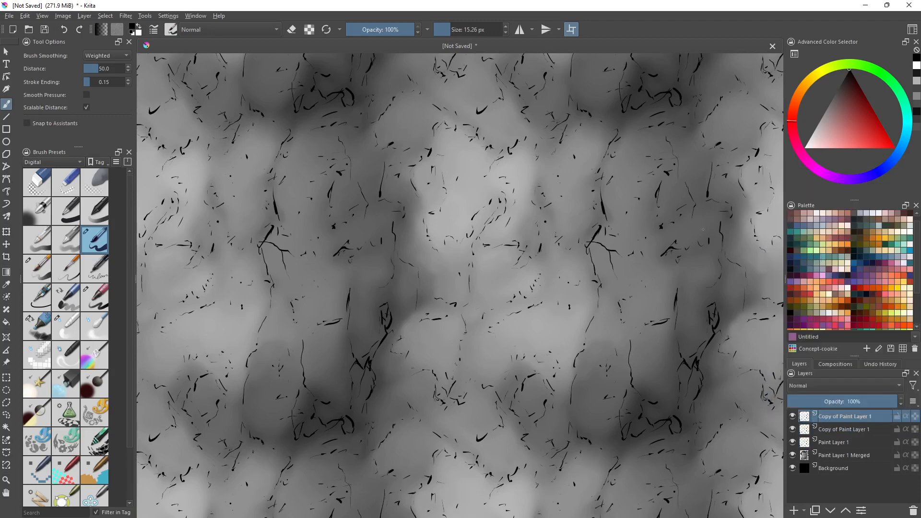
{"action": "left_click", "coordinate": [845, 442]}
{"action": "left_click", "coordinate": [796, 429]}
{"action": "left_click", "coordinate": [793, 416]}
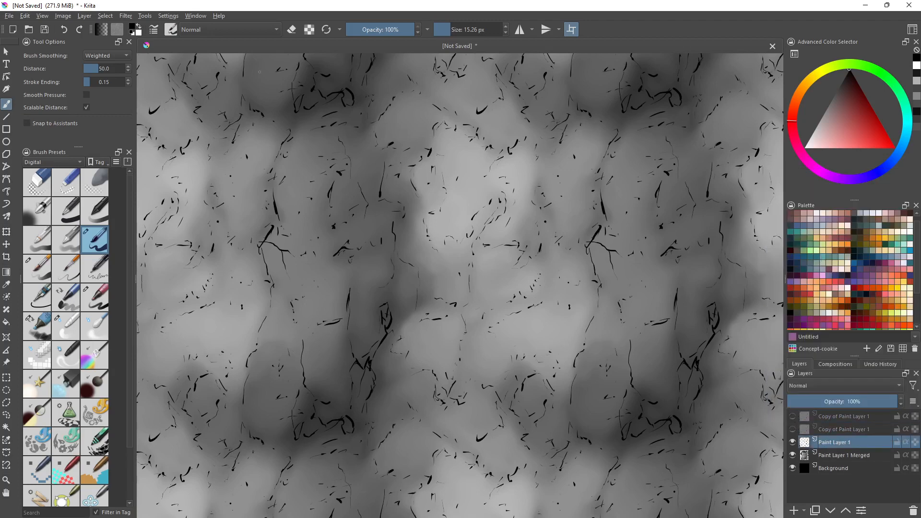
Apply a Gaussian blur with a 74.79 px horizontal and vertical radius to Paint Layer 1
{"action": "left_click", "coordinate": [127, 16]}
{"action": "mouse_move", "coordinate": [230, 71]}
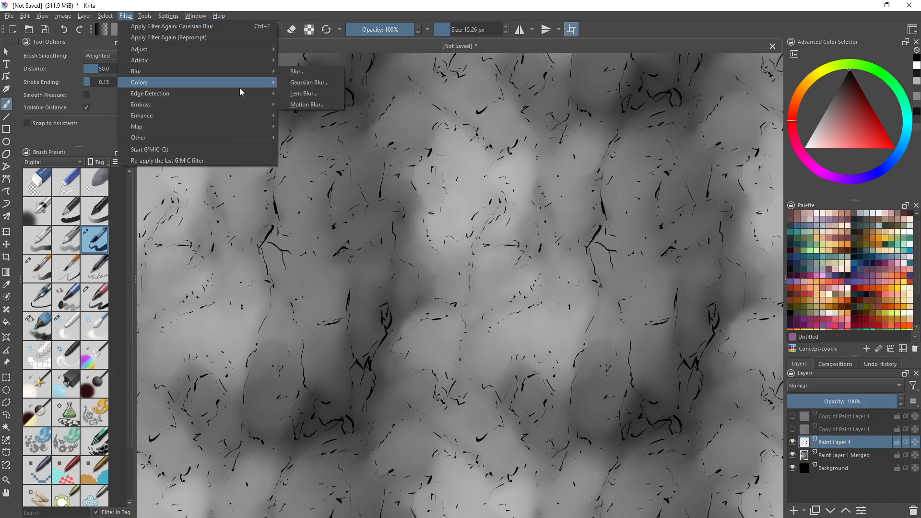
{"action": "left_click", "coordinate": [312, 82]}
{"action": "left_click", "coordinate": [512, 187]}
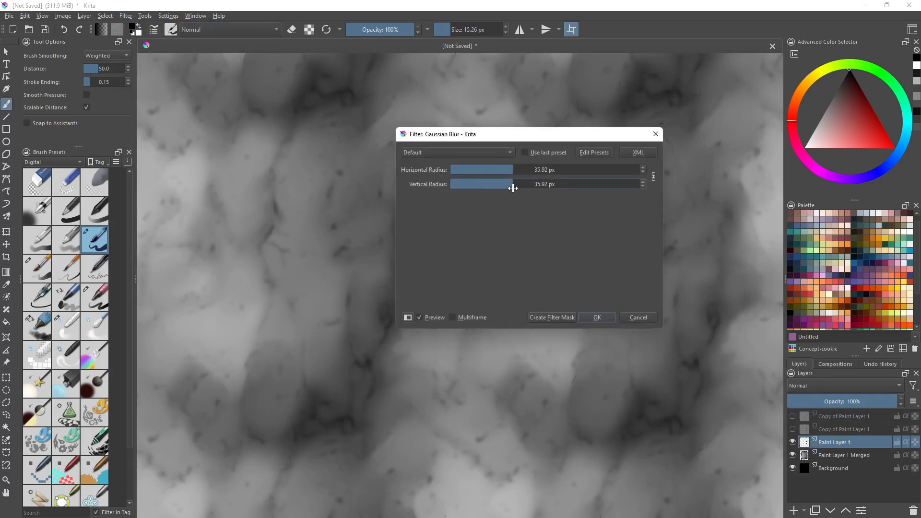
{"action": "left_click_drag", "start_coordinate": [513, 188], "coordinate": [529, 186]}
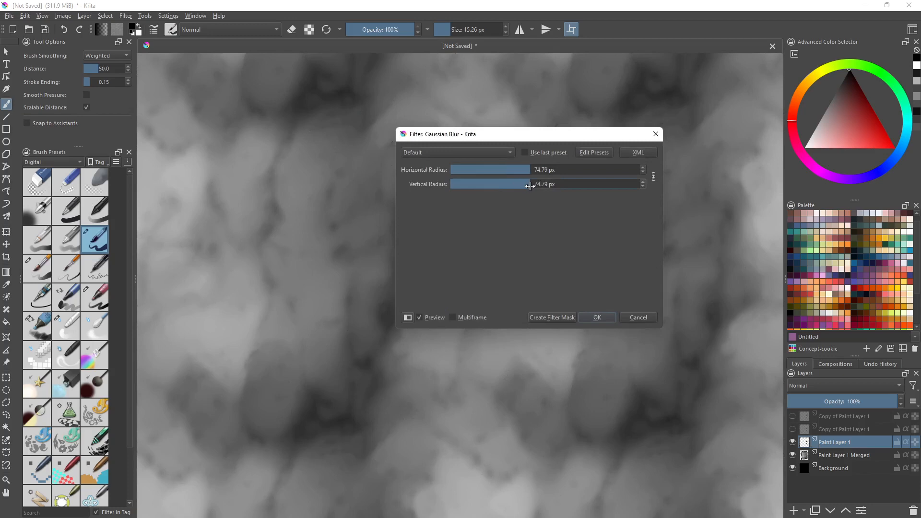
{"action": "left_click", "coordinate": [597, 318]}
Show the lower copy of Paint Layer 1 and apply a Gaussian blur with a 35.10 px radius to it
{"action": "left_click", "coordinate": [793, 428]}
{"action": "left_click", "coordinate": [827, 427]}
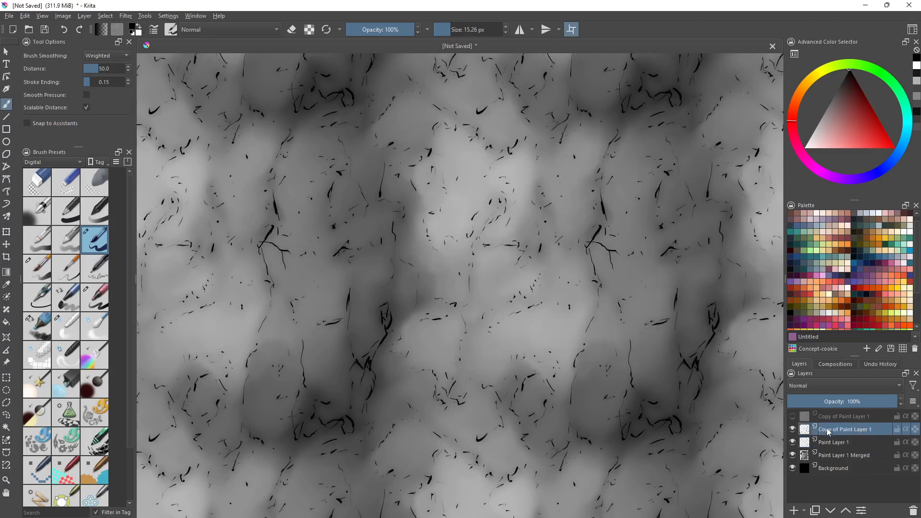
{"action": "left_click", "coordinate": [126, 16]}
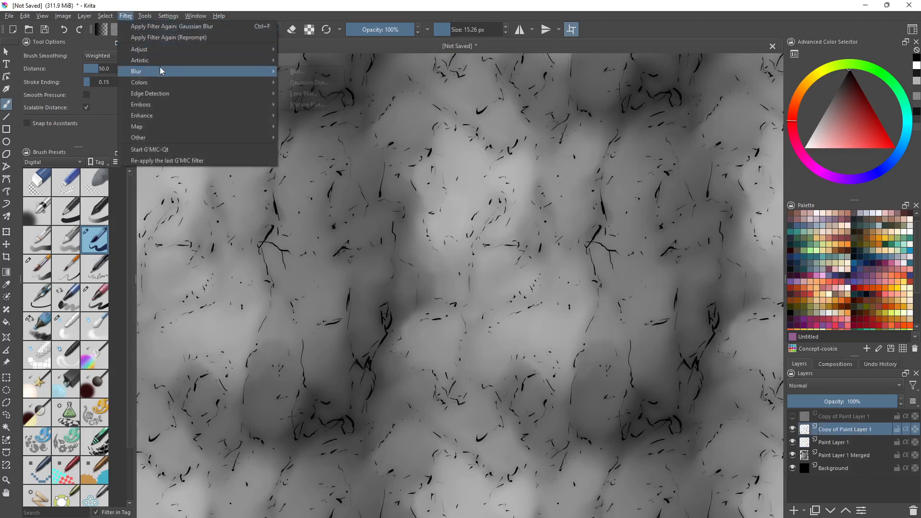
{"action": "mouse_move", "coordinate": [154, 68]}
{"action": "left_click", "coordinate": [317, 76]}
{"action": "left_click_drag", "start_coordinate": [499, 169], "coordinate": [511, 169]}
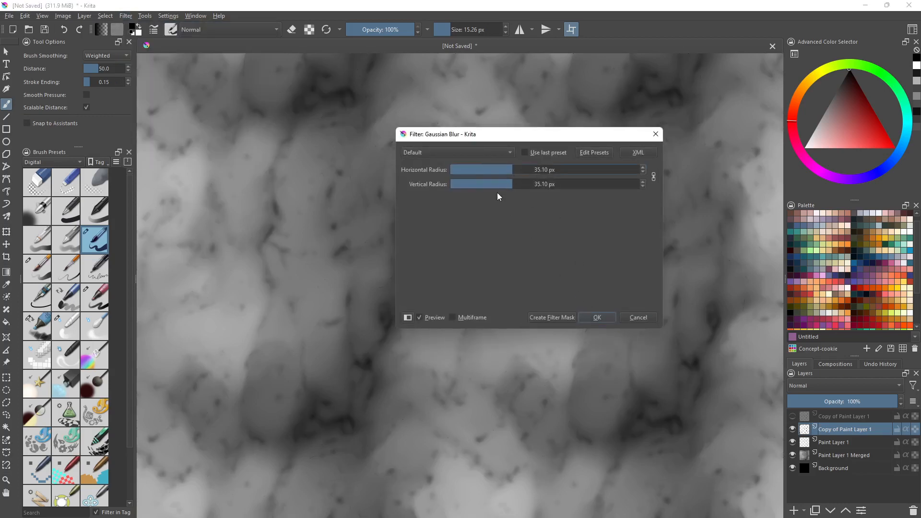
{"action": "left_click", "coordinate": [598, 320]}
Show the topmost copy of Paint Layer 1 and apply a light Gaussian blur that keeps the cracks defined
{"action": "left_click_drag", "start_coordinate": [799, 408], "coordinate": [800, 413]}
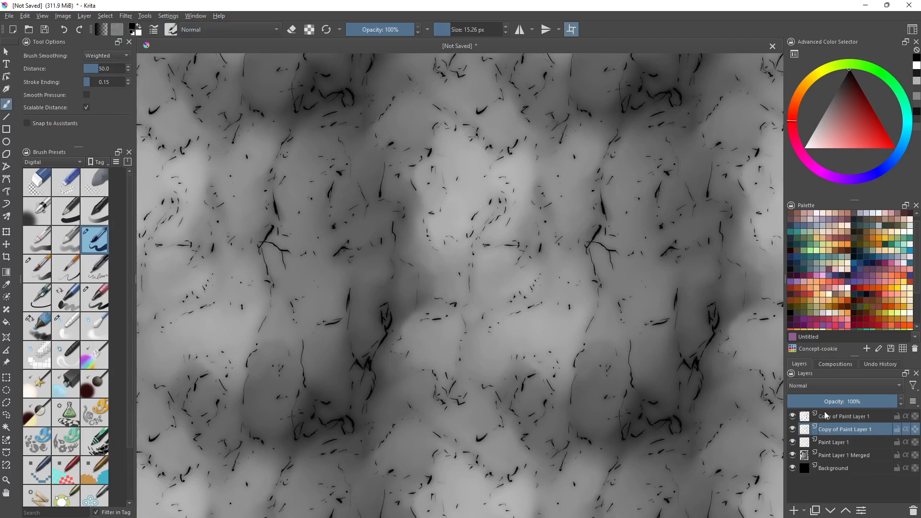
{"action": "left_click", "coordinate": [126, 16]}
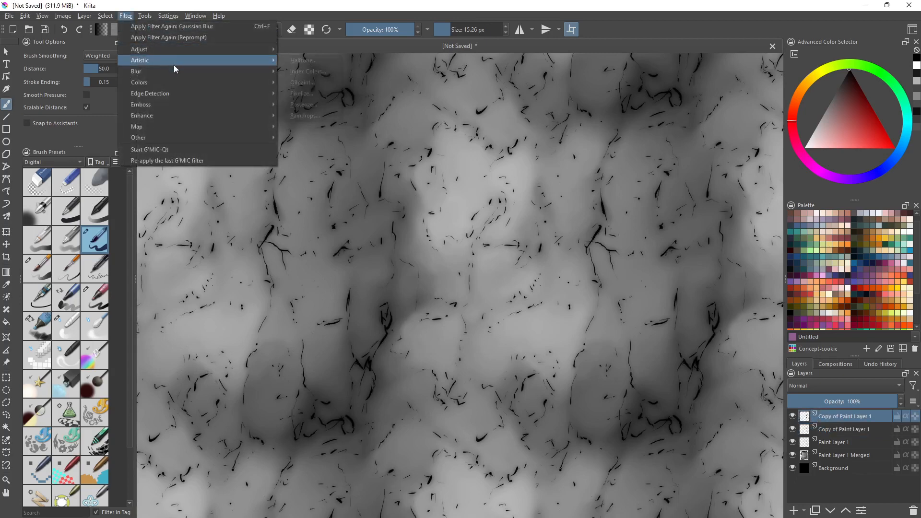
{"action": "mouse_move", "coordinate": [256, 82]}
{"action": "mouse_move", "coordinate": [144, 71]}
{"action": "left_click", "coordinate": [307, 82]}
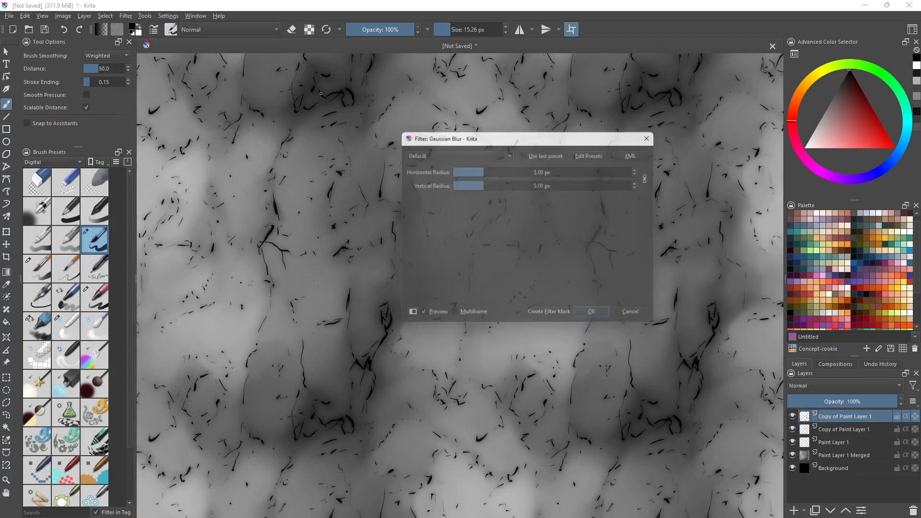
{"action": "left_click_drag", "start_coordinate": [467, 169], "coordinate": [494, 173]}
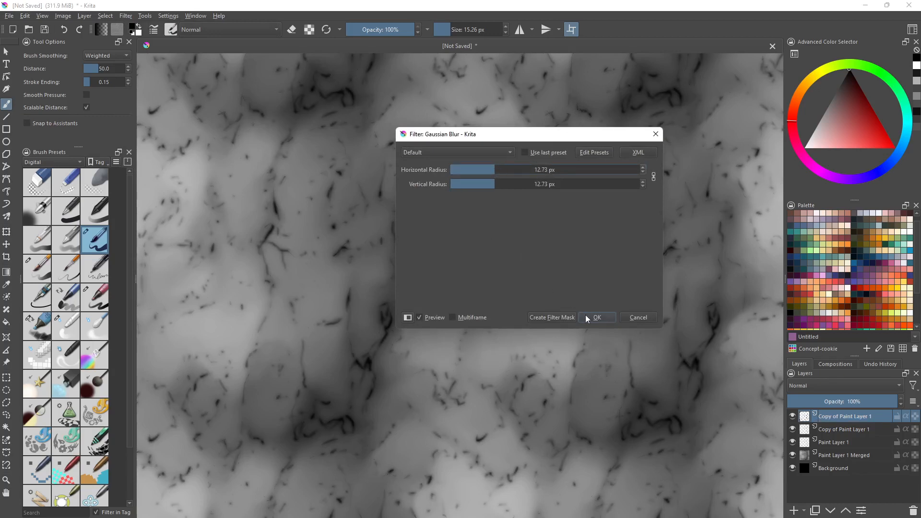
{"action": "left_click", "coordinate": [488, 168]}
{"action": "left_click", "coordinate": [491, 169]}
{"action": "left_click", "coordinate": [607, 320]}
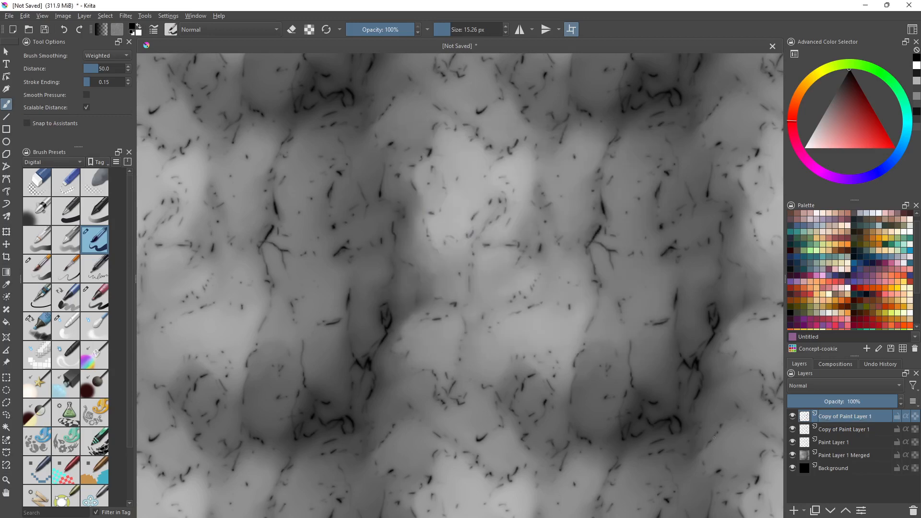
Set Paint Layer 1 to 50% opacity, reduce the lower copy's opacity, and set the topmost copy to 10%
{"action": "left_click", "coordinate": [844, 442]}
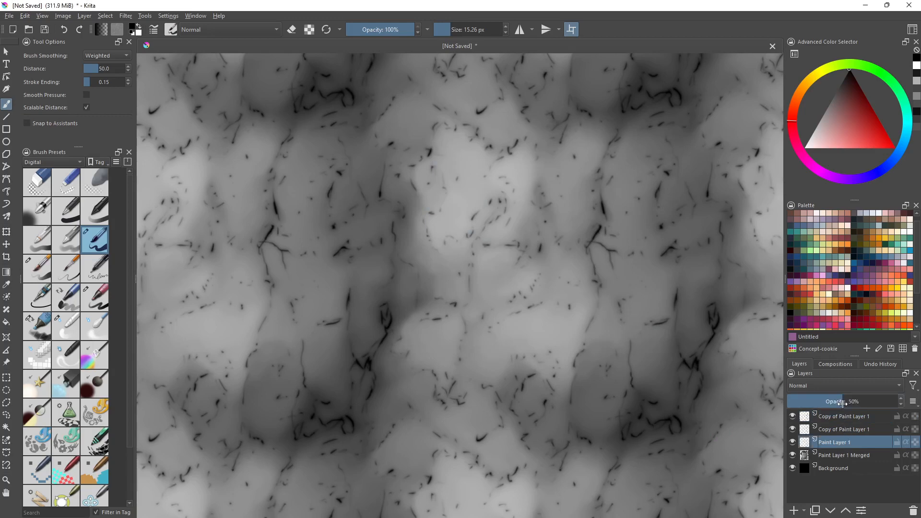
{"action": "left_click", "coordinate": [844, 430]}
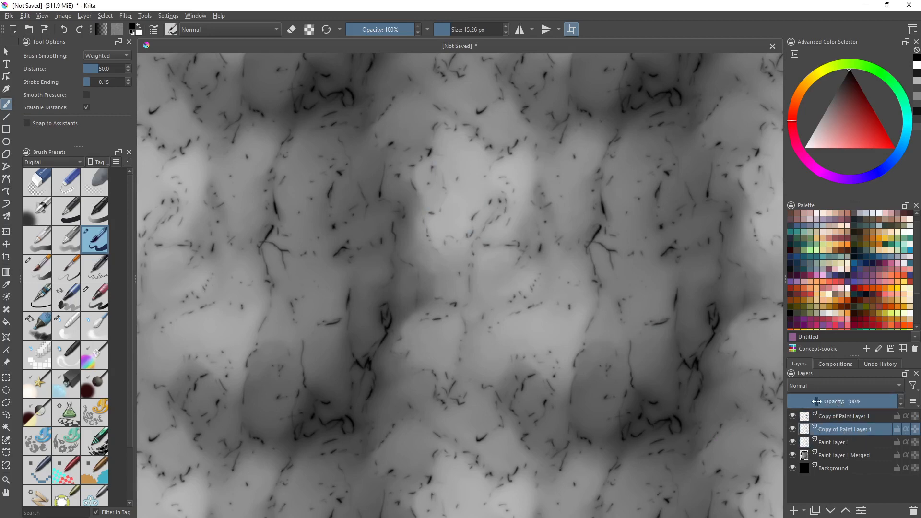
{"action": "left_click", "coordinate": [810, 402]}
{"action": "left_click", "coordinate": [845, 417]}
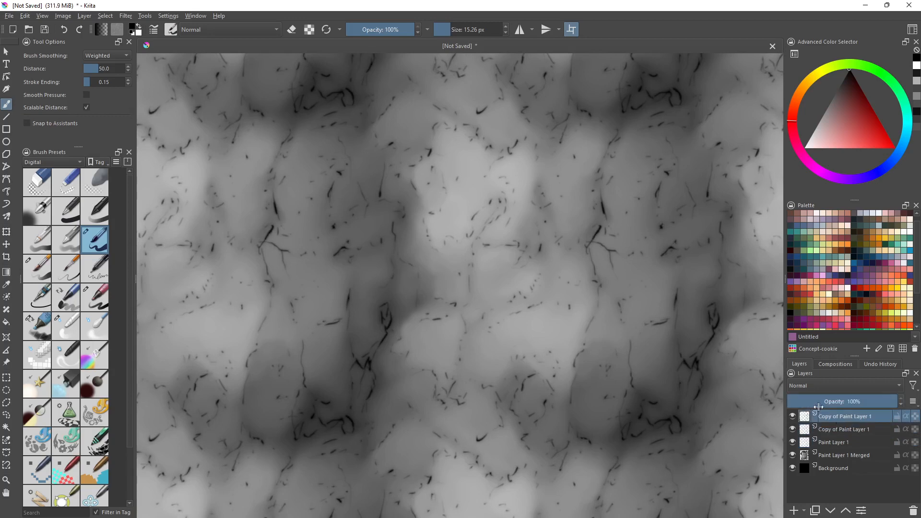
{"action": "left_click", "coordinate": [796, 401]}
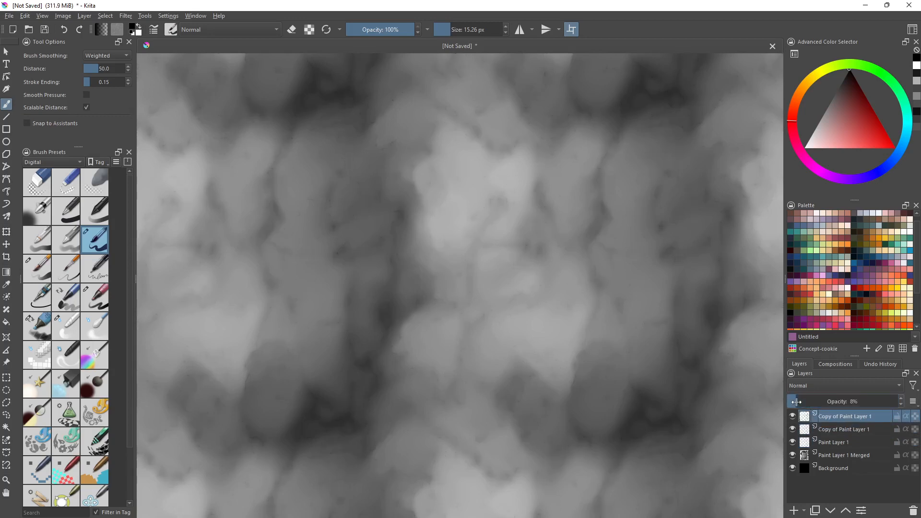
{"action": "left_click_drag", "start_coordinate": [796, 401], "coordinate": [799, 401]}
Toggle the visibility of the blurred crack layers to compare their effect on the texture
{"action": "left_click", "coordinate": [792, 428]}
{"action": "left_click", "coordinate": [795, 434]}
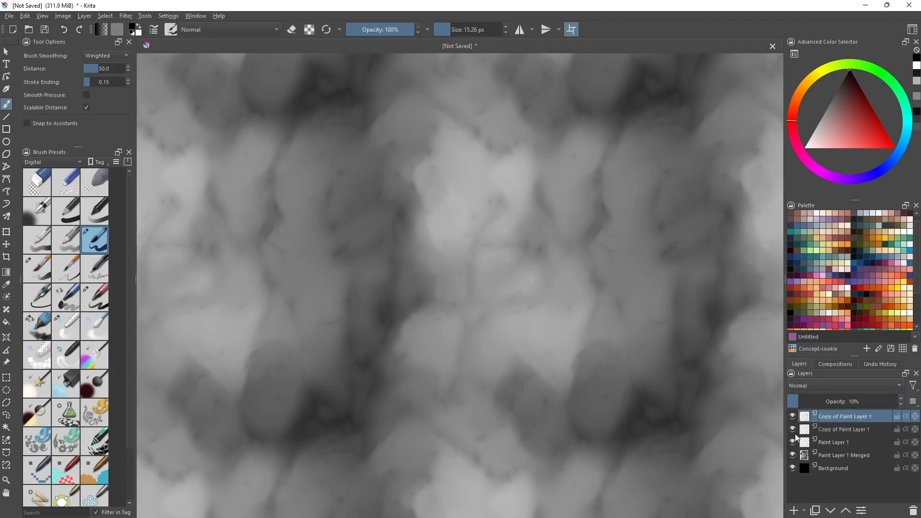
{"action": "left_click", "coordinate": [795, 441]}
{"action": "left_click", "coordinate": [795, 442]}
{"action": "left_click", "coordinate": [795, 442]}
{"action": "left_click", "coordinate": [793, 441]}
Start saving the image in PNG format and browse to the Rock folder inside Texture_Library's Alphas folder
{"action": "left_click", "coordinate": [6, 52]}
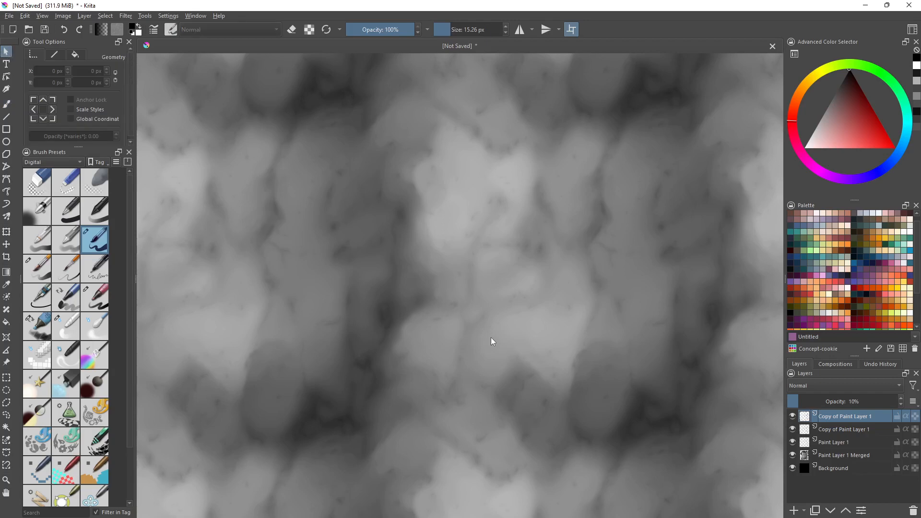
{"action": "key", "text": "ctrl+s"}
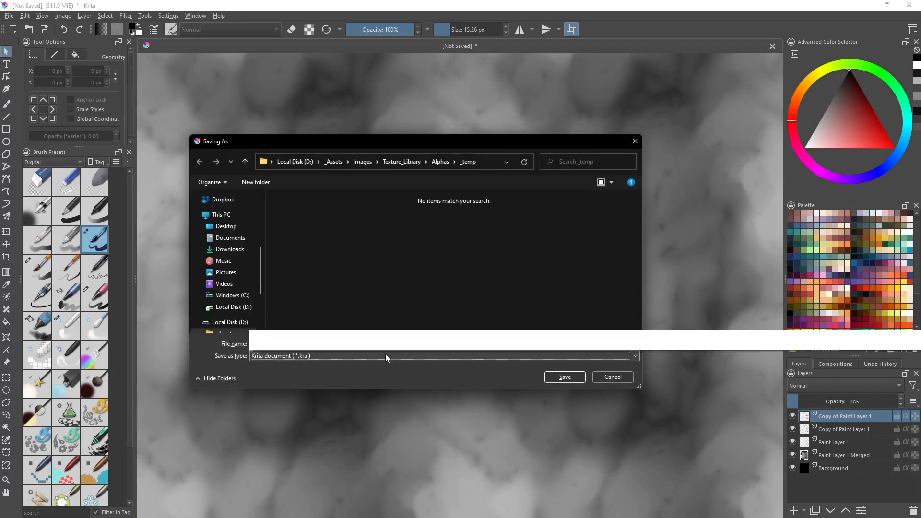
{"action": "left_click", "coordinate": [385, 357]}
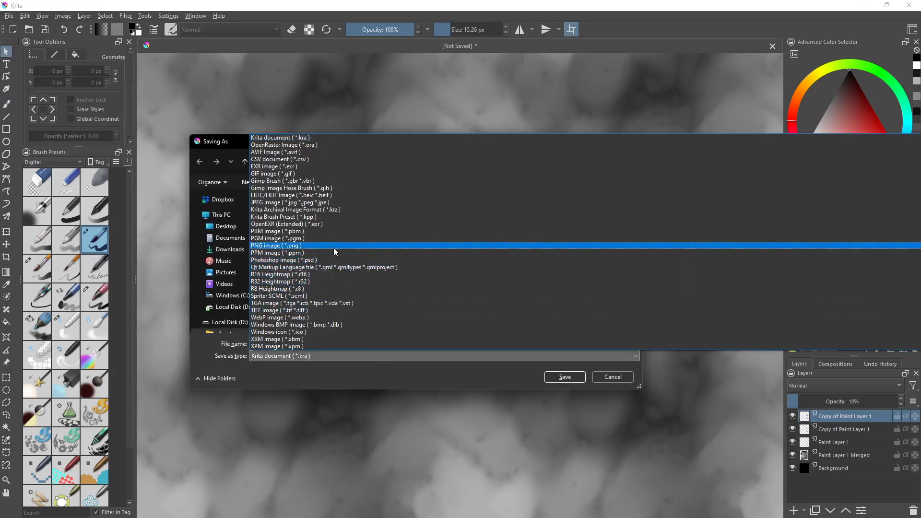
{"action": "left_click", "coordinate": [334, 247]}
{"action": "left_click", "coordinate": [439, 163]}
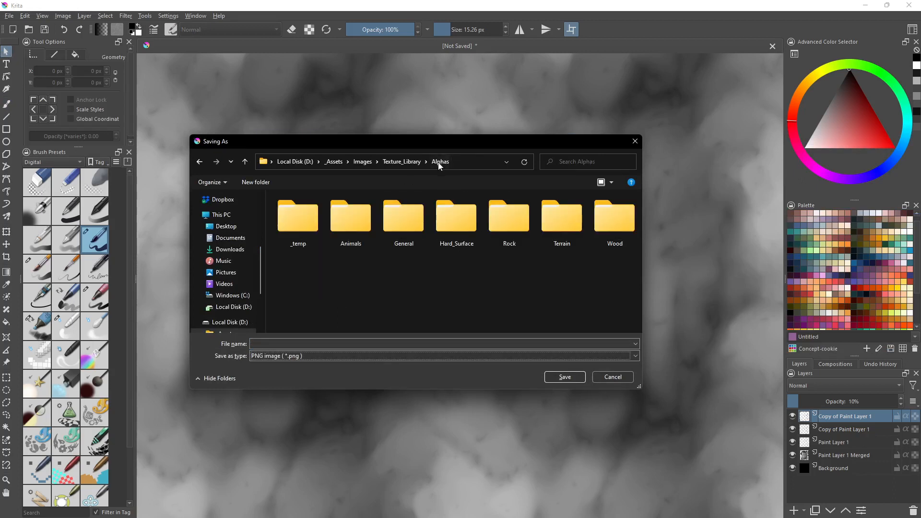
{"action": "left_click", "coordinate": [499, 232]}
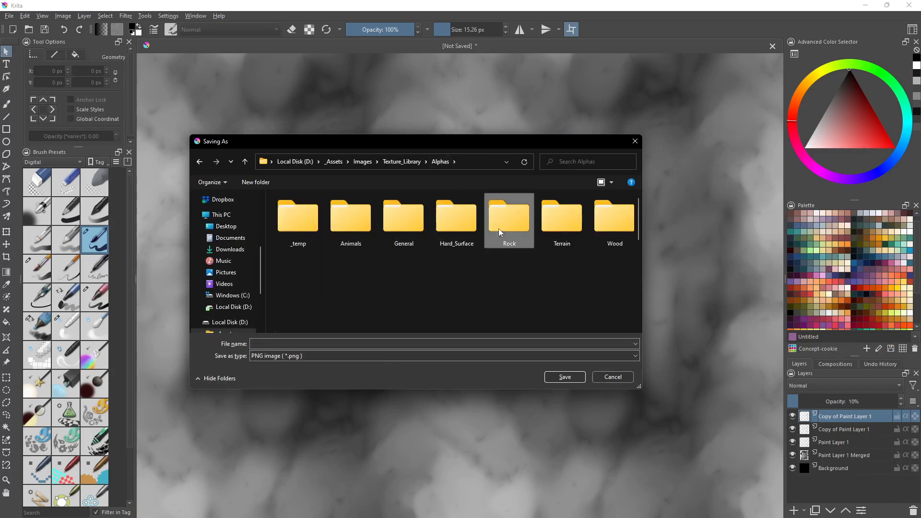
{"action": "double_click", "coordinate": [499, 232]}
Name the file newrock3 and save it with the default PNG export options
{"action": "type", "text": "ne"}
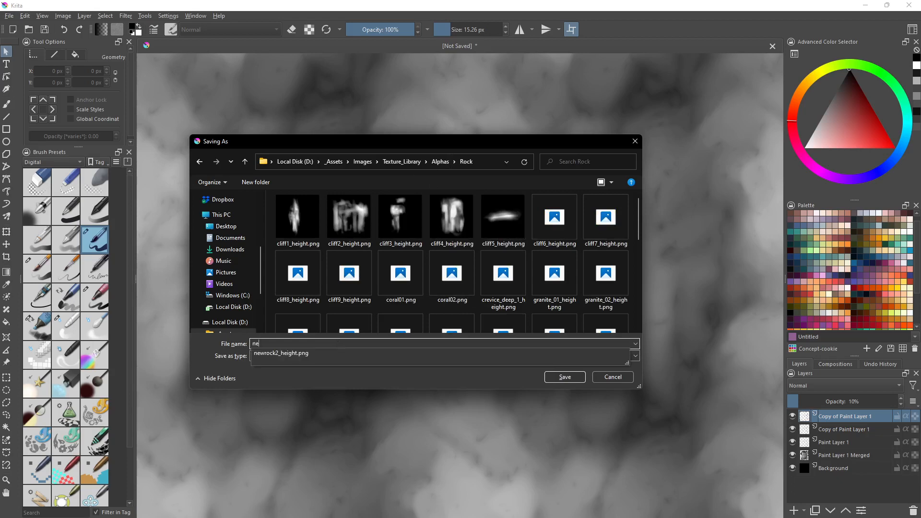
{"action": "type", "text": "wrock"}
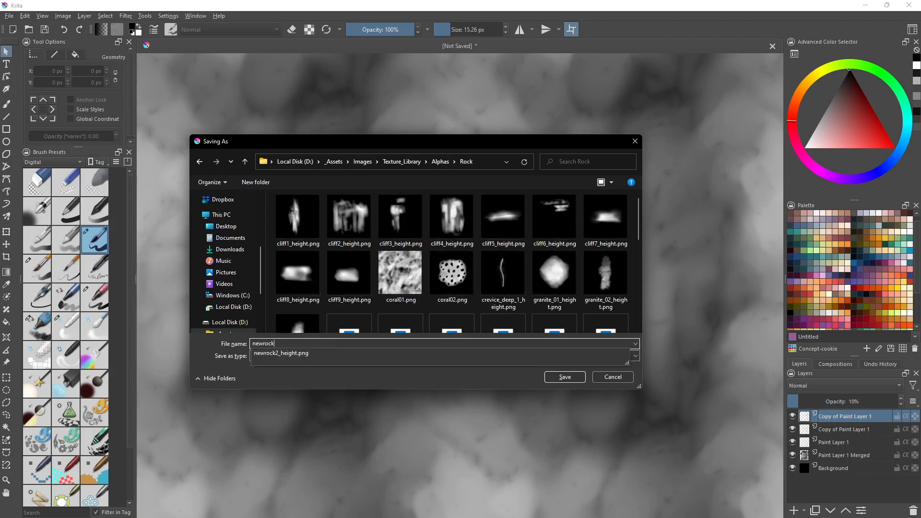
{"action": "type", "text": "3"}
{"action": "key", "text": "Return"}
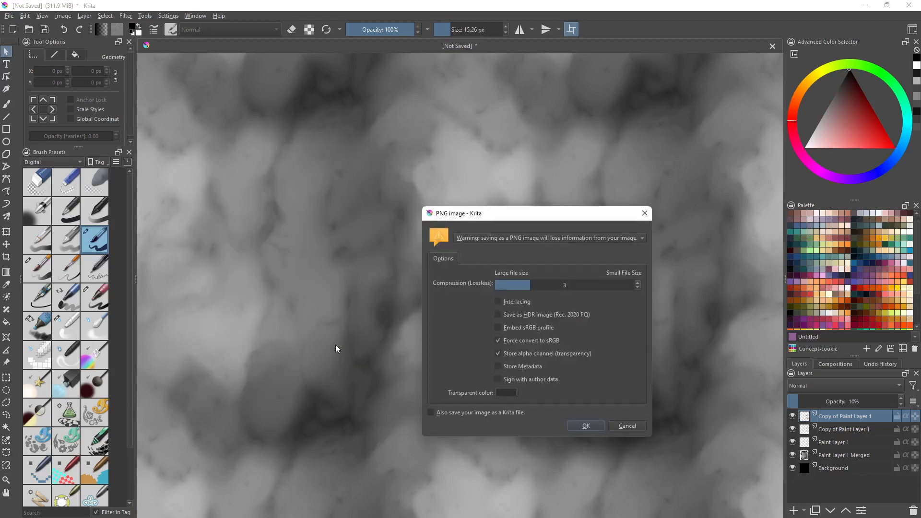
{"action": "key", "text": "Return"}
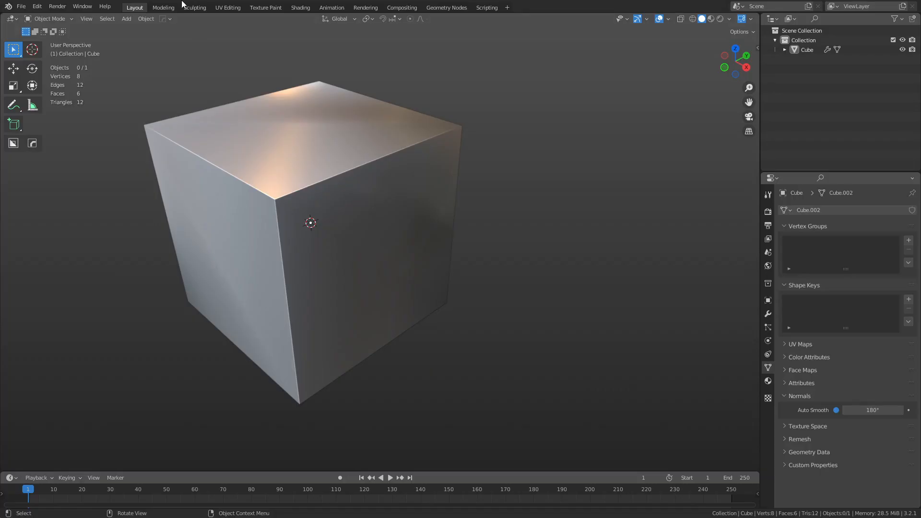
Switch to Blender and start a new General file
{"action": "left_click", "coordinate": [392, 193]}
{"action": "key", "text": "KP_Decimal"}
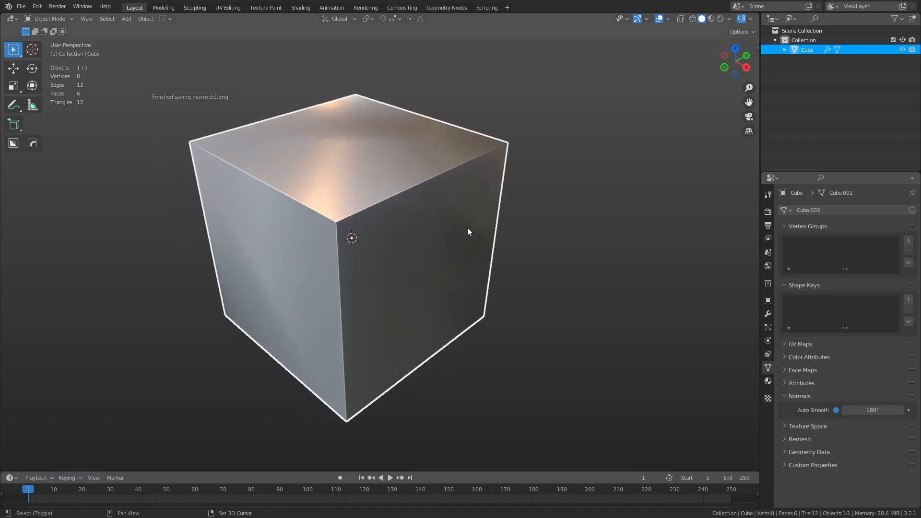
{"action": "left_click", "coordinate": [21, 6]}
{"action": "mouse_move", "coordinate": [34, 18]}
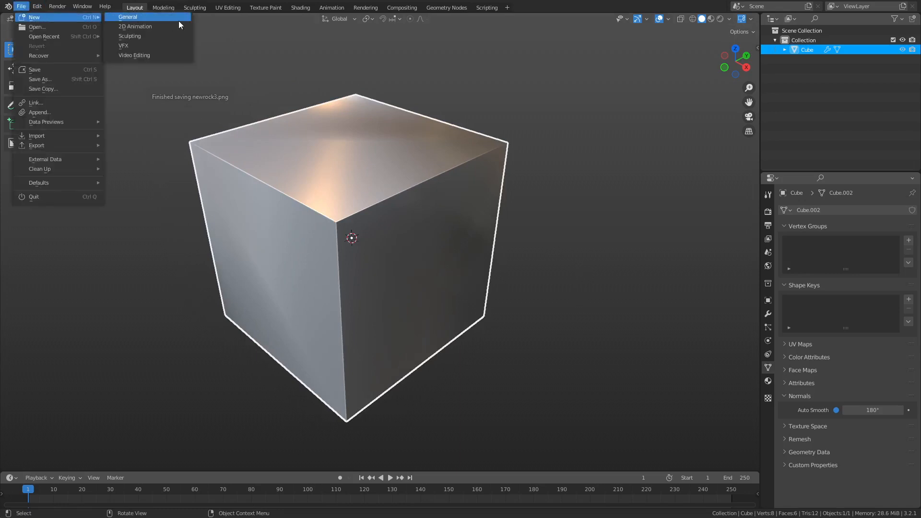
{"action": "left_click", "coordinate": [126, 22]}
{"action": "left_click", "coordinate": [479, 276]}
Turn the cube into a smooth-shaded sphere of 6,144 faces with a Subdivision Surface modifier and convert it to a mesh
{"action": "left_click", "coordinate": [436, 266]}
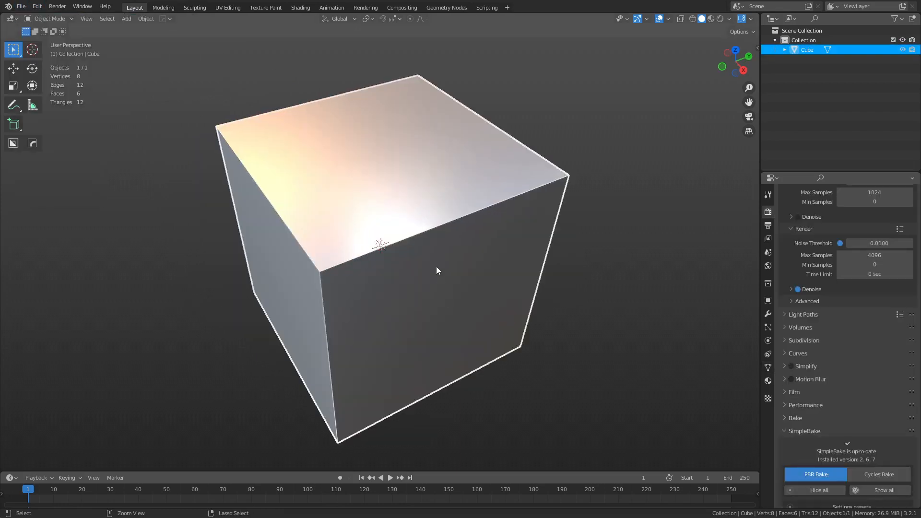
{"action": "key", "text": "ctrl+3"}
{"action": "right_click", "coordinate": [436, 257]}
{"action": "left_click", "coordinate": [436, 257]}
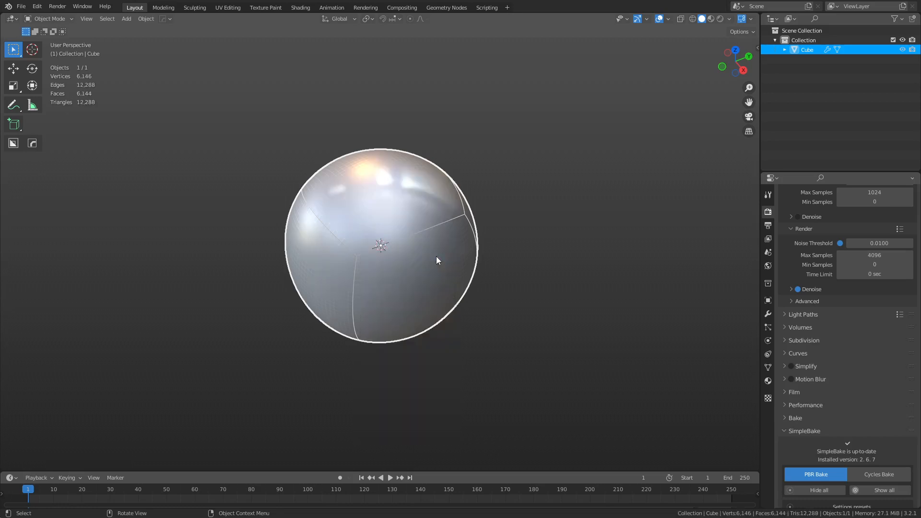
{"action": "right_click", "coordinate": [436, 257]}
{"action": "mouse_move", "coordinate": [437, 283]}
{"action": "left_click", "coordinate": [476, 291]}
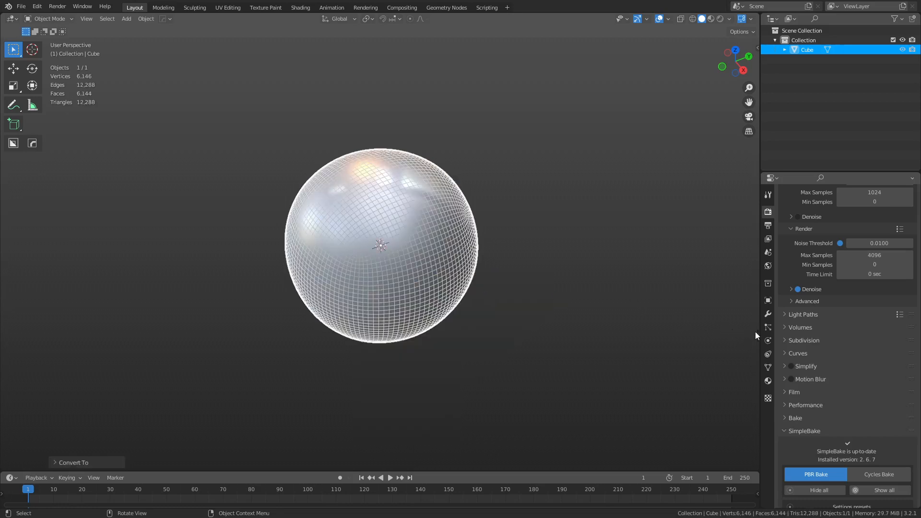
Add a Multiresolution modifier to the sphere and subdivide it four times
{"action": "left_click", "coordinate": [768, 314]}
{"action": "left_click", "coordinate": [810, 210]}
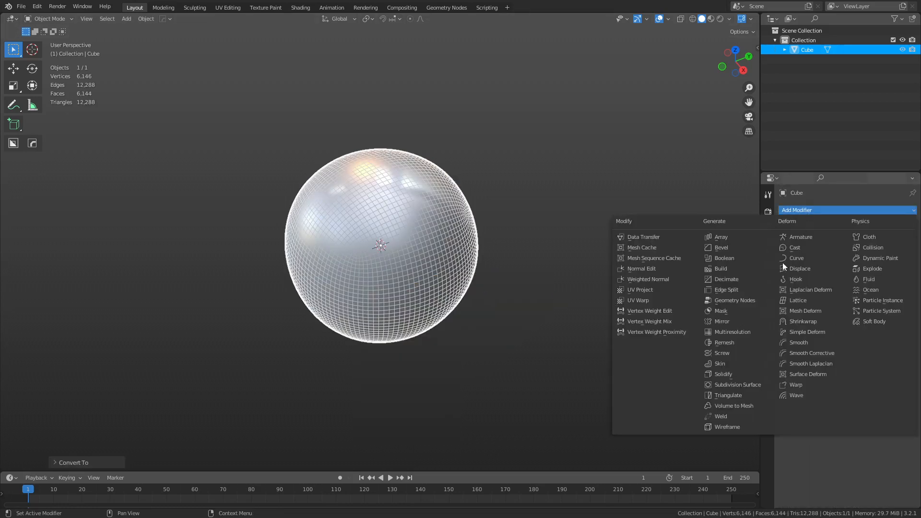
{"action": "left_click", "coordinate": [749, 332]}
{"action": "left_click", "coordinate": [828, 309]}
{"action": "left_click", "coordinate": [828, 310]}
{"action": "left_click", "coordinate": [828, 310]}
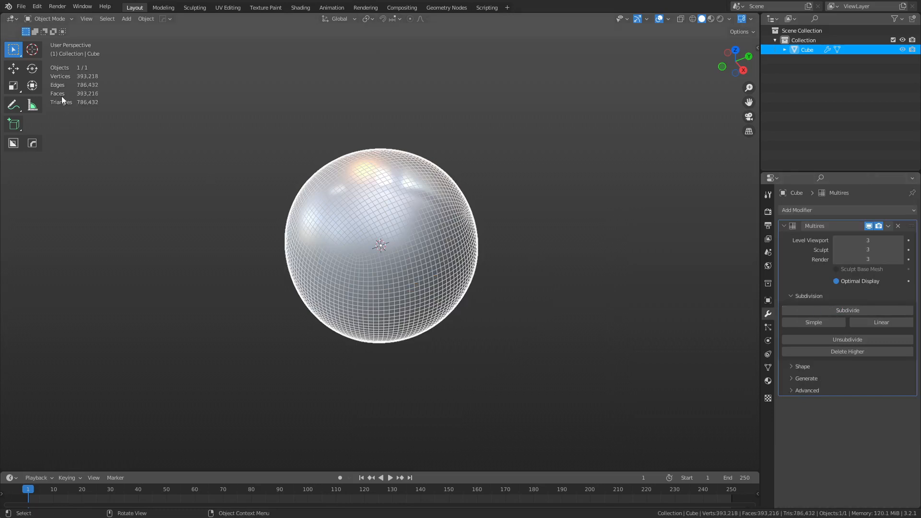
{"action": "left_click", "coordinate": [865, 310]}
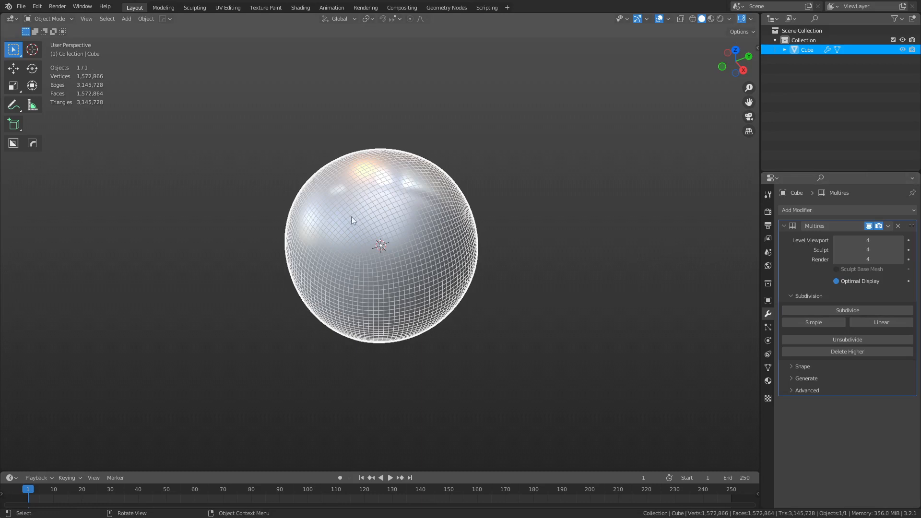
Hide the wireframe overlay and switch the sphere to Sculpt Mode
{"action": "left_click_drag", "start_coordinate": [353, 216], "coordinate": [396, 230]}
{"action": "scroll", "coordinate": [456, 247], "scroll_direction": "up", "scroll_amount": 1}
{"action": "key", "text": "alt+w"}
{"action": "left_click_drag", "start_coordinate": [451, 257], "coordinate": [428, 251]}
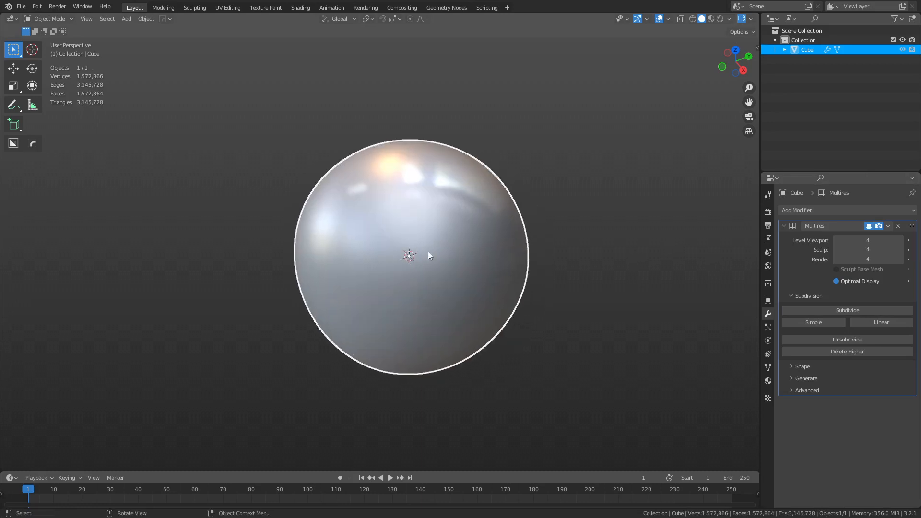
{"action": "key", "text": "ctrl+Tab"}
{"action": "left_click", "coordinate": [440, 294]}
Assign the newrock3 image from the Rock category as the brush texture, with its mapping set to Tiled
{"action": "left_click", "coordinate": [313, 32]}
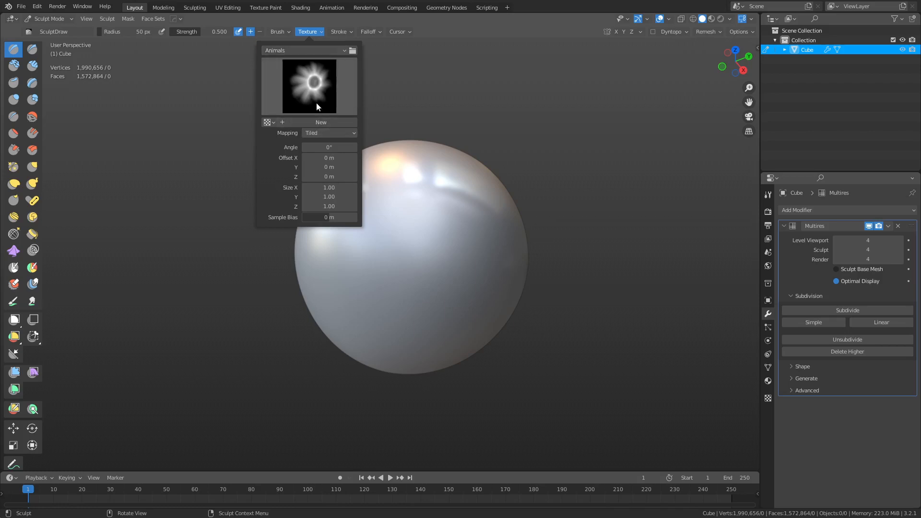
{"action": "left_click", "coordinate": [309, 50]}
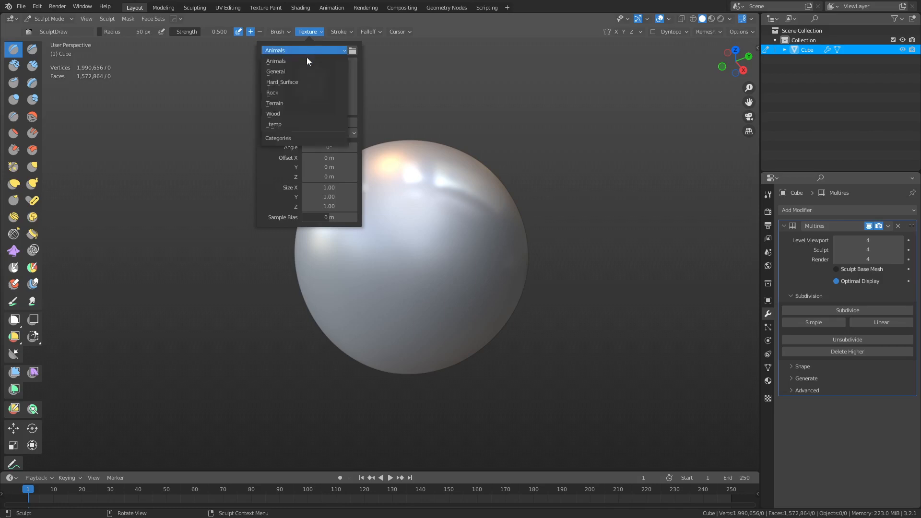
{"action": "left_click", "coordinate": [289, 92]}
{"action": "left_click", "coordinate": [307, 88]}
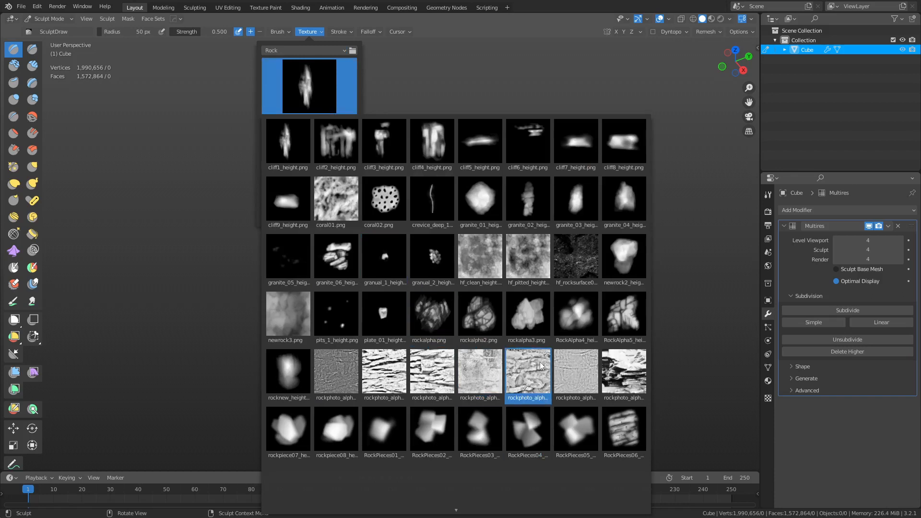
{"action": "scroll", "coordinate": [473, 508], "scroll_direction": "down", "scroll_amount": 2}
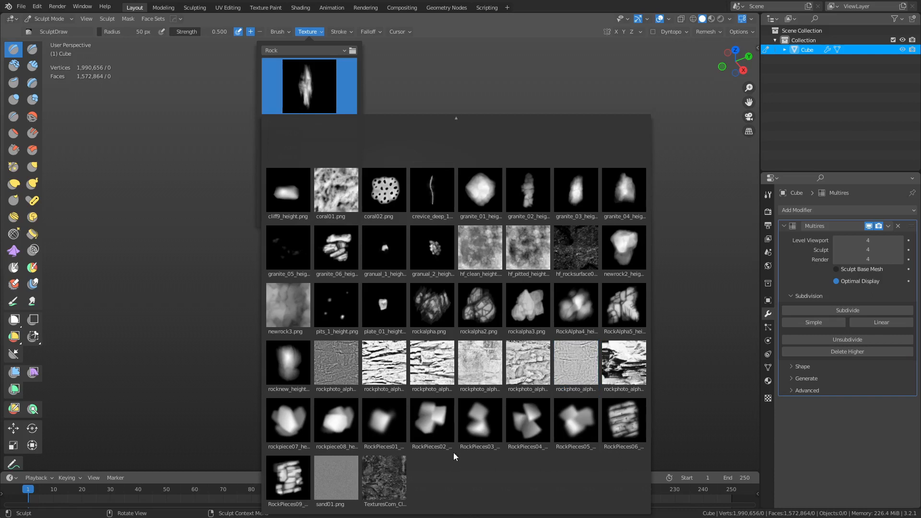
{"action": "left_click", "coordinate": [288, 320]}
{"action": "left_click", "coordinate": [315, 133]}
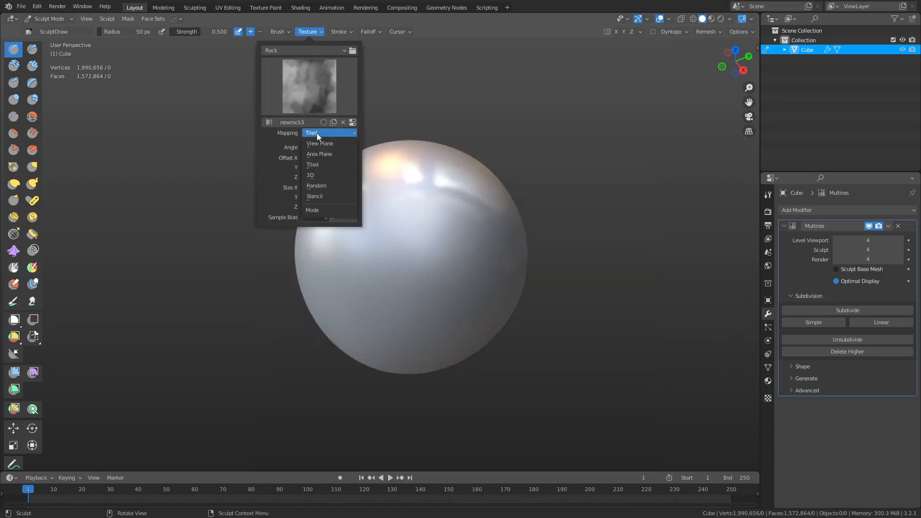
{"action": "left_click", "coordinate": [319, 146]}
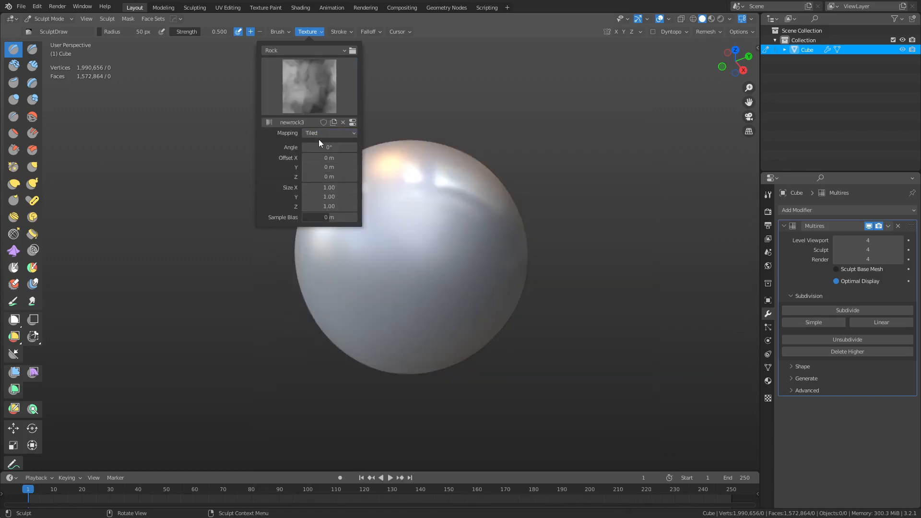
Set the Draw brush radius to 114 px and its strength to 0.267
{"action": "scroll", "coordinate": [401, 231], "scroll_direction": "up", "scroll_amount": 2}
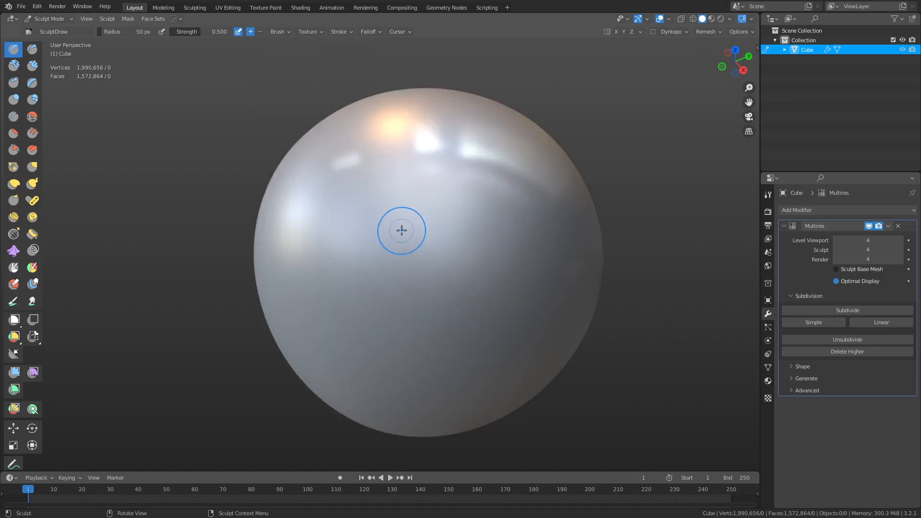
{"action": "key", "text": "f"}
{"action": "left_click", "coordinate": [439, 250]}
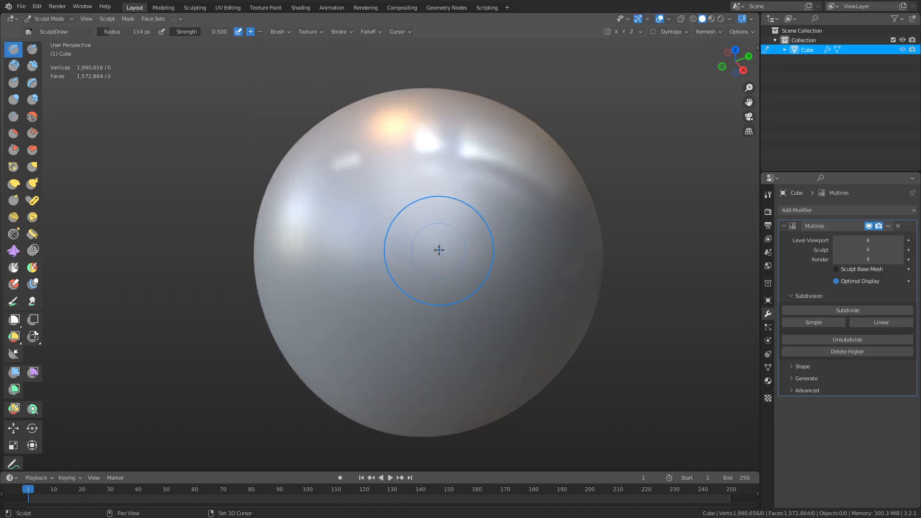
{"action": "key", "text": "shift+f"}
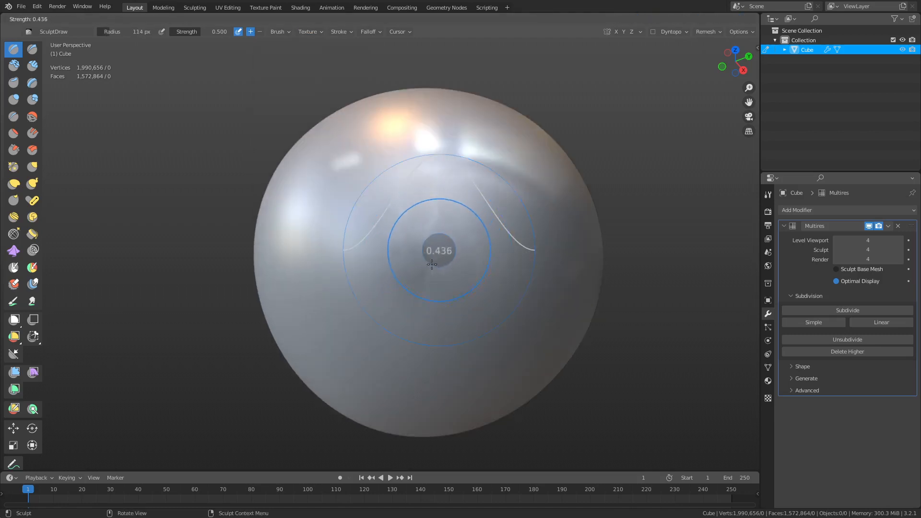
{"action": "left_click", "coordinate": [415, 261]}
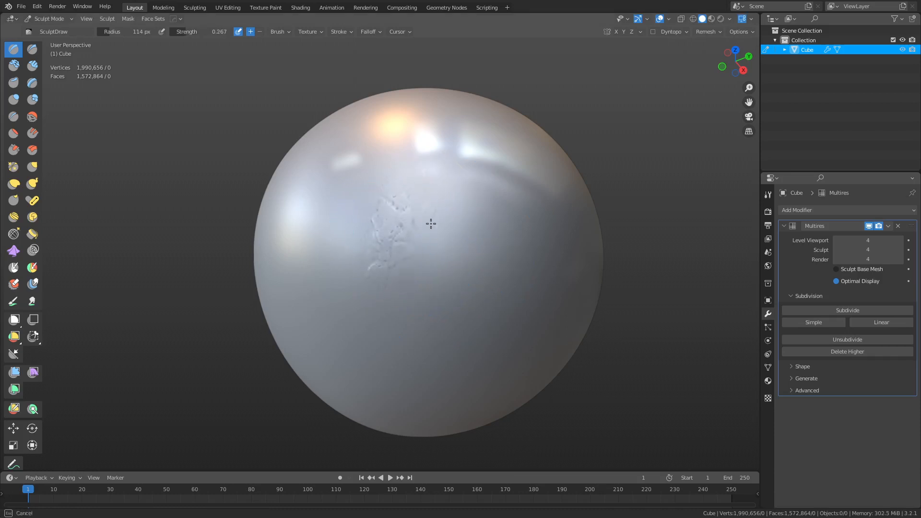
Sculpt the tiled newrock3 texture across the front and upper surface of the sphere
{"action": "mouse_move", "coordinate": [462, 197]}
{"action": "left_mouse_down"}
{"action": "mouse_move", "coordinate": [479, 280]}
{"action": "mouse_move", "coordinate": [439, 296]}
{"action": "mouse_move", "coordinate": [482, 239]}
{"action": "mouse_move", "coordinate": [516, 281]}
{"action": "left_mouse_up"}
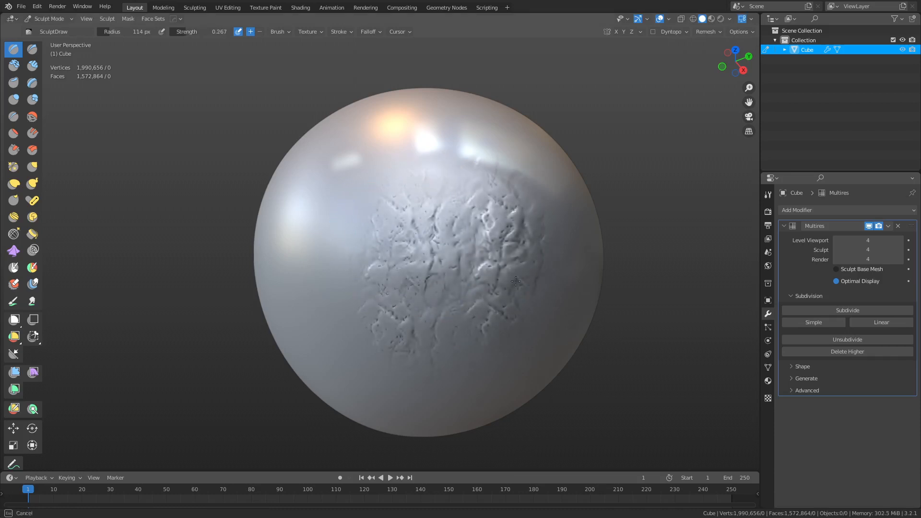
{"action": "left_click_drag", "start_coordinate": [381, 351], "coordinate": [366, 283]}
{"action": "left_click_drag", "start_coordinate": [367, 283], "coordinate": [388, 298]}
{"action": "left_click_drag", "start_coordinate": [435, 234], "coordinate": [323, 303]}
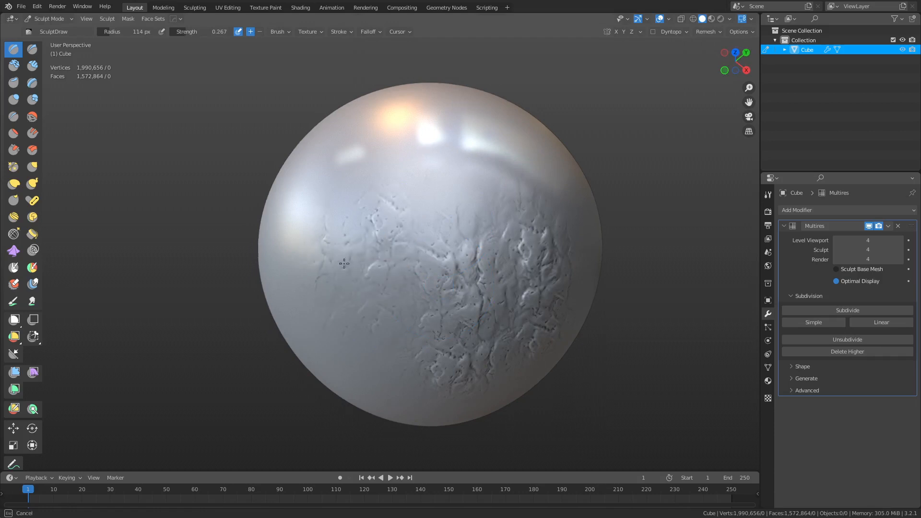
{"action": "mouse_move", "coordinate": [422, 190]}
{"action": "left_mouse_down"}
{"action": "mouse_move", "coordinate": [478, 194]}
{"action": "mouse_move", "coordinate": [511, 303]}
{"action": "left_mouse_up"}
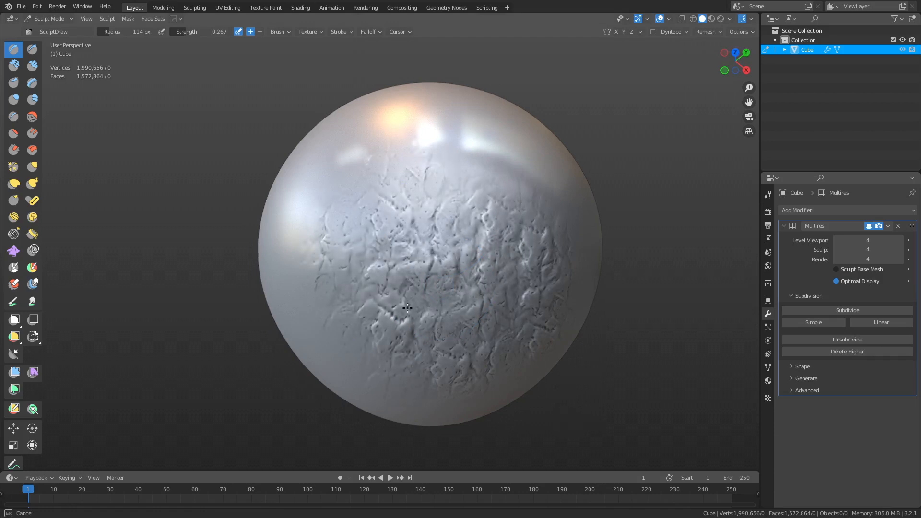
{"action": "left_click_drag", "start_coordinate": [479, 348], "coordinate": [436, 272]}
{"action": "left_click_drag", "start_coordinate": [402, 322], "coordinate": [388, 349]}
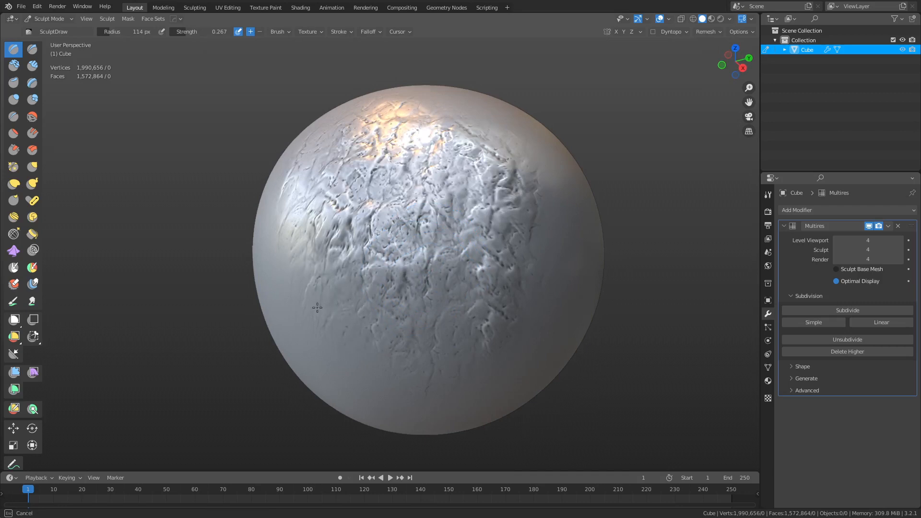
{"action": "left_click_drag", "start_coordinate": [400, 372], "coordinate": [404, 365]}
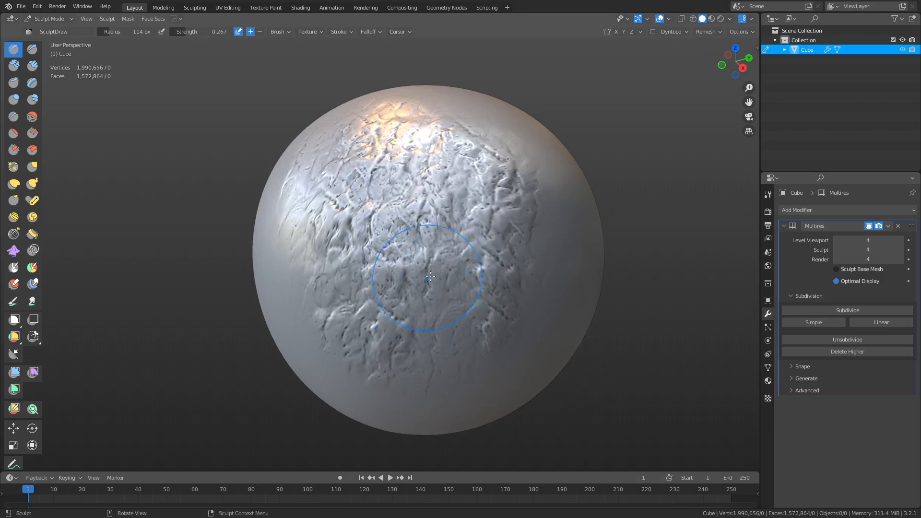
{"action": "mouse_move", "coordinate": [429, 277]}
{"action": "left_mouse_down"}
{"action": "mouse_move", "coordinate": [442, 282]}
{"action": "mouse_move", "coordinate": [428, 269]}
{"action": "mouse_move", "coordinate": [419, 281]}
{"action": "left_mouse_up"}
Set the Draw brush radius to 112 px and undo the rock texture strokes on the sphere
{"action": "key", "text": "f"}
{"action": "left_click", "coordinate": [420, 284]}
{"action": "key", "text": "ctrl+z"}
{"action": "key", "text": "ctrl+z"}
{"action": "key", "text": "ctrl+z"}
{"action": "key", "text": "ctrl+z"}
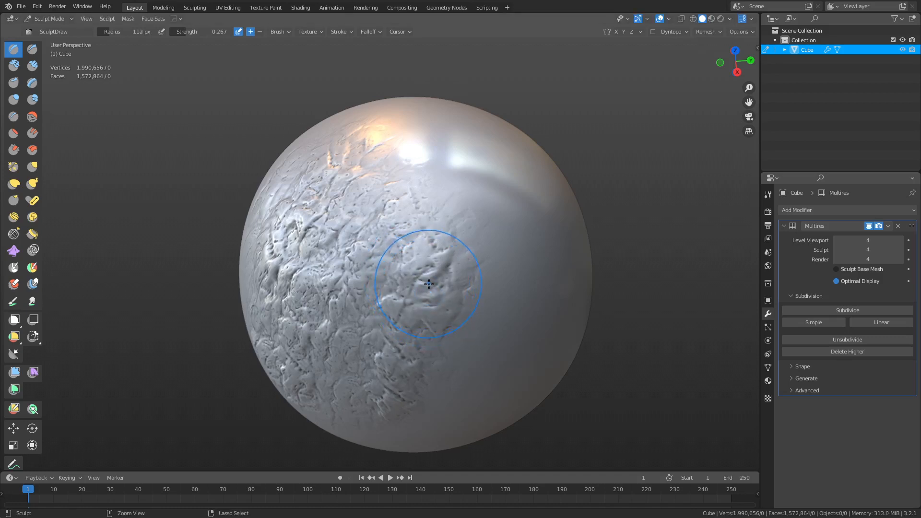
Set the brush texture's size to 0.50 on X, Y and Z
{"action": "left_click", "coordinate": [304, 31]}
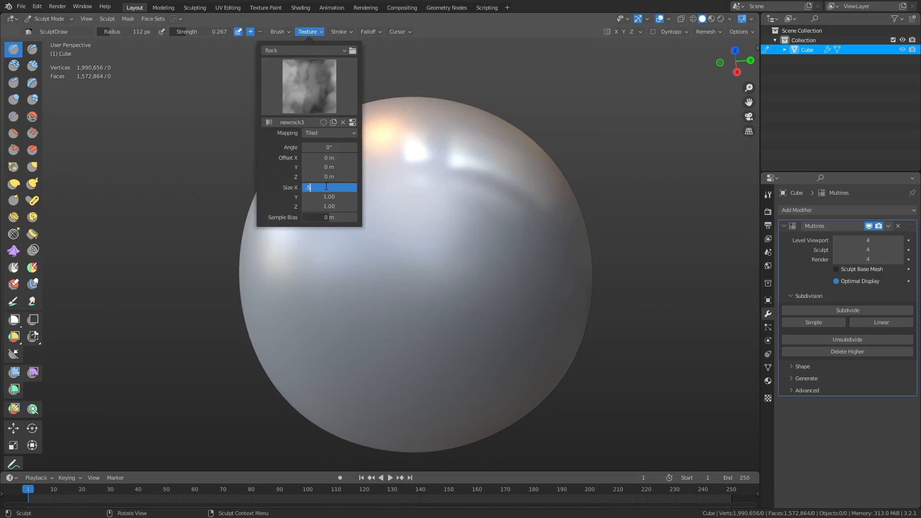
{"action": "key", "text": "Tab"}
{"action": "type", "text": ".5"}
{"action": "key", "text": "Tab"}
{"action": "type", "text": ".5"}
{"action": "key", "text": "Return"}
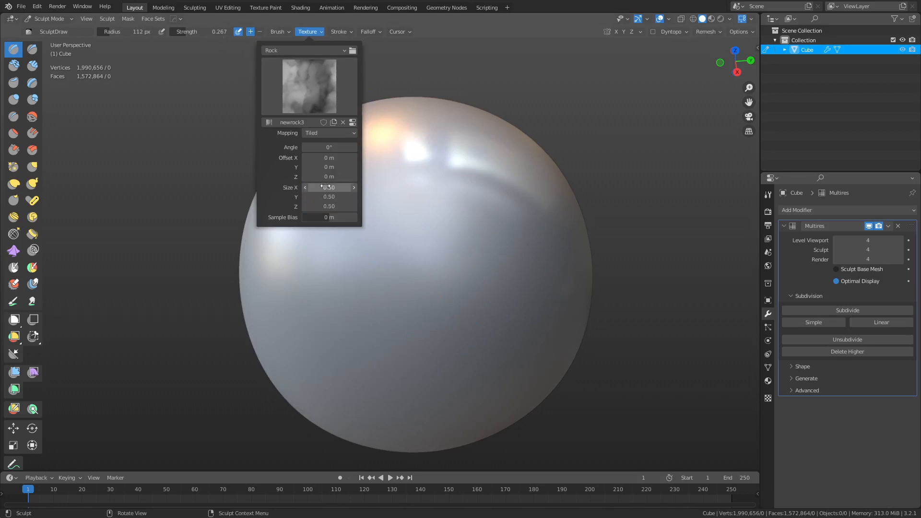
Try sculpting the sphere with the newrock3 texture at size 0.50, inspect the relief up close, and undo it
{"action": "mouse_move", "coordinate": [452, 246]}
{"action": "left_mouse_down"}
{"action": "mouse_move", "coordinate": [396, 225]}
{"action": "mouse_move", "coordinate": [349, 249]}
{"action": "left_mouse_up"}
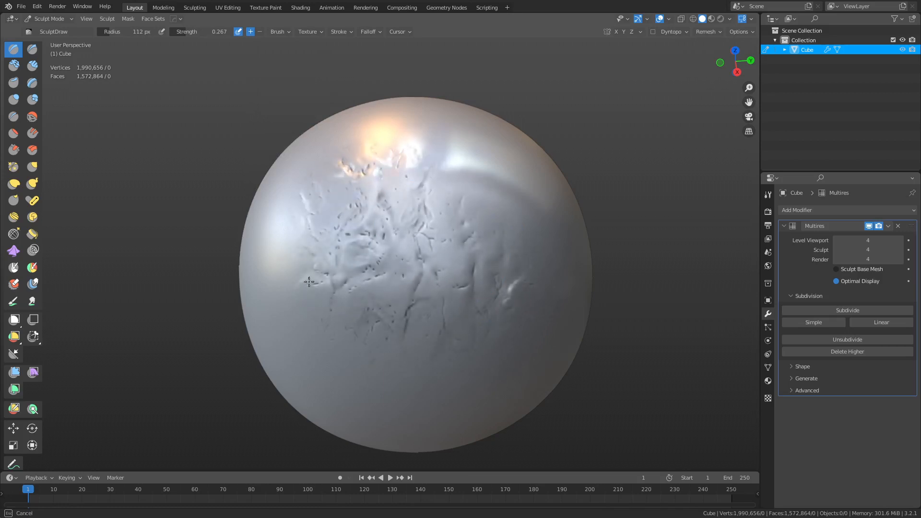
{"action": "mouse_move", "coordinate": [385, 244]}
{"action": "left_mouse_down"}
{"action": "mouse_move", "coordinate": [411, 250]}
{"action": "mouse_move", "coordinate": [391, 252]}
{"action": "left_mouse_up"}
{"action": "left_click_drag", "start_coordinate": [435, 281], "coordinate": [469, 281]}
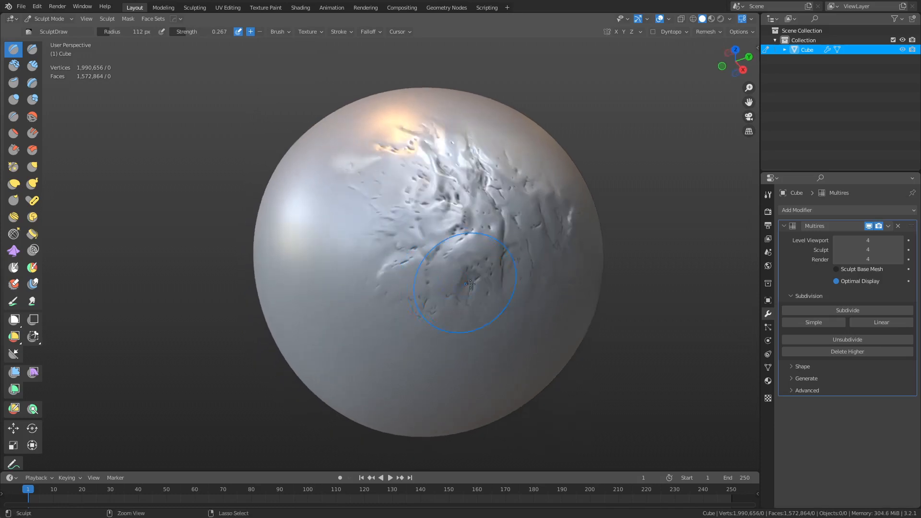
{"action": "scroll", "coordinate": [475, 263], "scroll_direction": "up", "scroll_amount": 2}
{"action": "left_click_drag", "start_coordinate": [538, 217], "coordinate": [481, 229]}
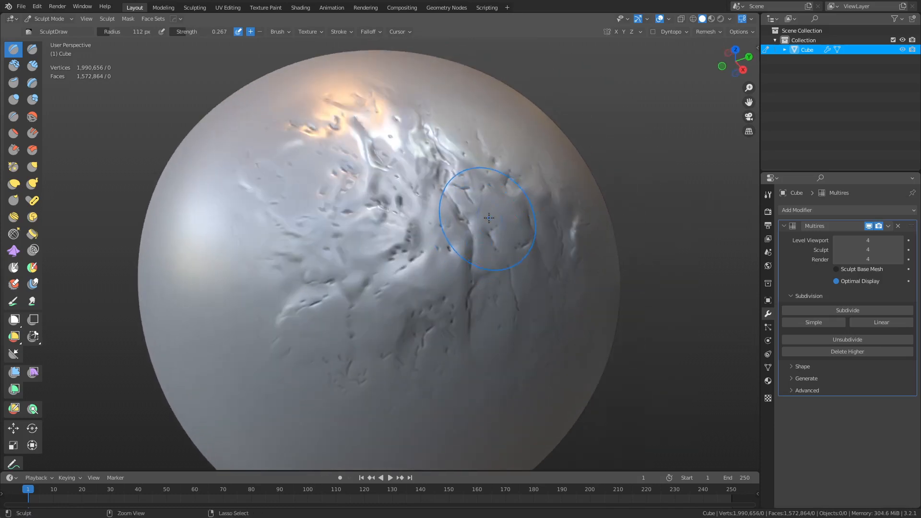
{"action": "key", "text": "ctrl+z"}
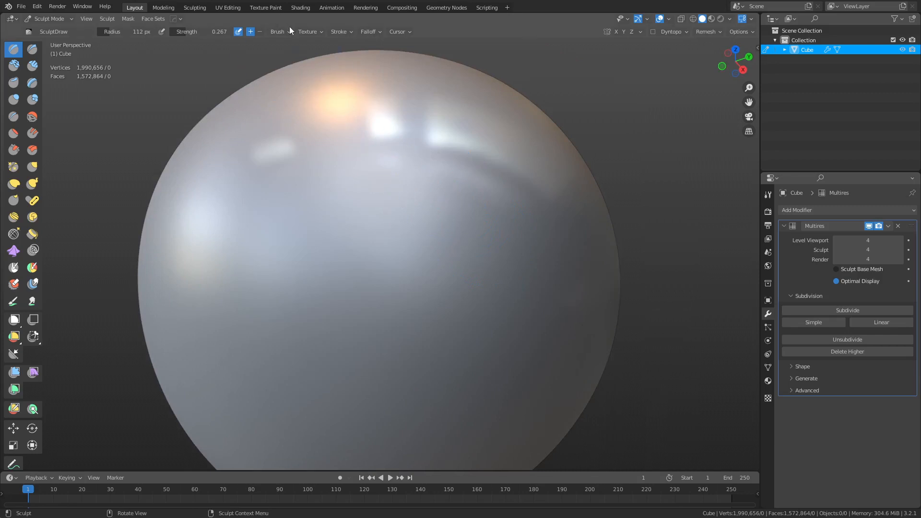
Assign the coral01 image from the Rock category as the brush texture
{"action": "left_click", "coordinate": [303, 31]}
{"action": "left_click", "coordinate": [313, 105]}
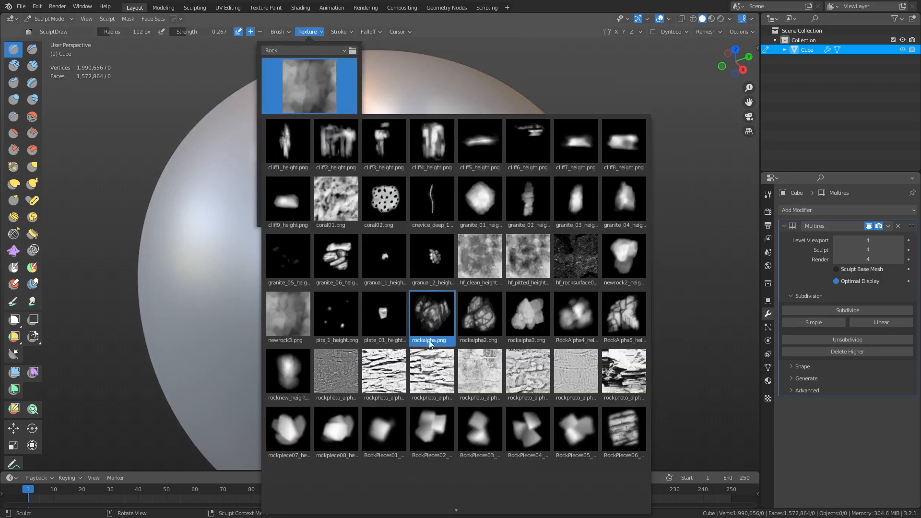
{"action": "left_click", "coordinate": [341, 213]}
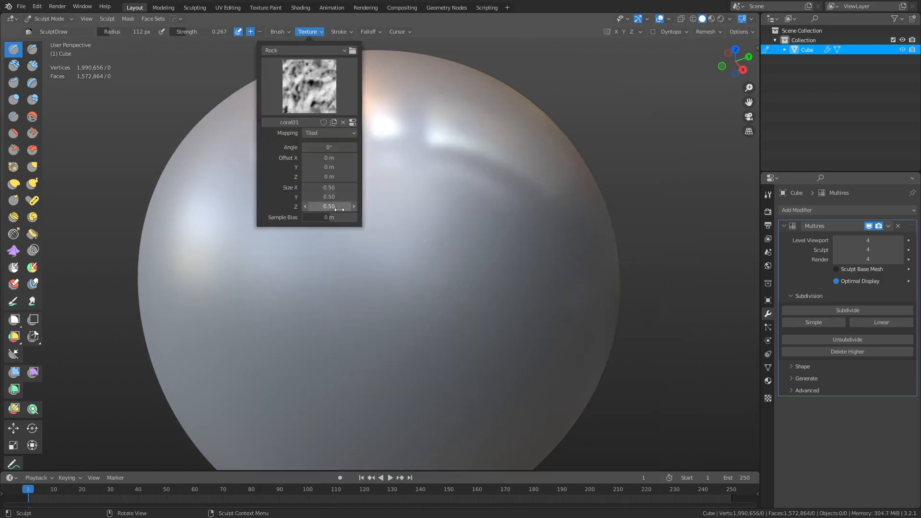
Sculpt the tiled coral01 texture over the sphere's surface and examine the pattern from several distances
{"action": "mouse_move", "coordinate": [356, 210]}
{"action": "left_mouse_down"}
{"action": "mouse_move", "coordinate": [304, 211]}
{"action": "mouse_move", "coordinate": [384, 259]}
{"action": "mouse_move", "coordinate": [432, 221]}
{"action": "mouse_move", "coordinate": [232, 303]}
{"action": "mouse_move", "coordinate": [249, 205]}
{"action": "mouse_move", "coordinate": [307, 144]}
{"action": "mouse_move", "coordinate": [364, 226]}
{"action": "left_mouse_up"}
{"action": "scroll", "coordinate": [435, 238], "scroll_direction": "down", "scroll_amount": 3}
{"action": "left_click_drag", "start_coordinate": [435, 238], "coordinate": [455, 263]}
{"action": "mouse_move", "coordinate": [418, 307]}
{"action": "left_mouse_down"}
{"action": "mouse_move", "coordinate": [329, 261]}
{"action": "mouse_move", "coordinate": [328, 274]}
{"action": "left_mouse_up"}
{"action": "left_click_drag", "start_coordinate": [390, 348], "coordinate": [415, 334]}
{"action": "mouse_move", "coordinate": [393, 252]}
{"action": "left_mouse_down"}
{"action": "mouse_move", "coordinate": [343, 266]}
{"action": "mouse_move", "coordinate": [312, 232]}
{"action": "mouse_move", "coordinate": [335, 216]}
{"action": "left_mouse_up"}
{"action": "scroll", "coordinate": [423, 320], "scroll_direction": "down", "scroll_amount": 2}
{"action": "scroll", "coordinate": [424, 320], "scroll_direction": "down", "scroll_amount": 2}
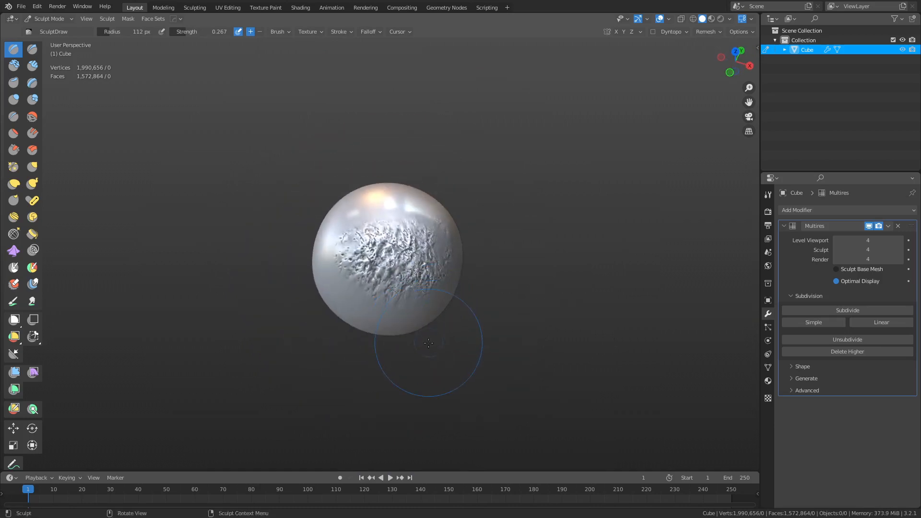
{"action": "left_click_drag", "start_coordinate": [429, 343], "coordinate": [385, 312]}
{"action": "scroll", "coordinate": [392, 327], "scroll_direction": "down", "scroll_amount": 1}
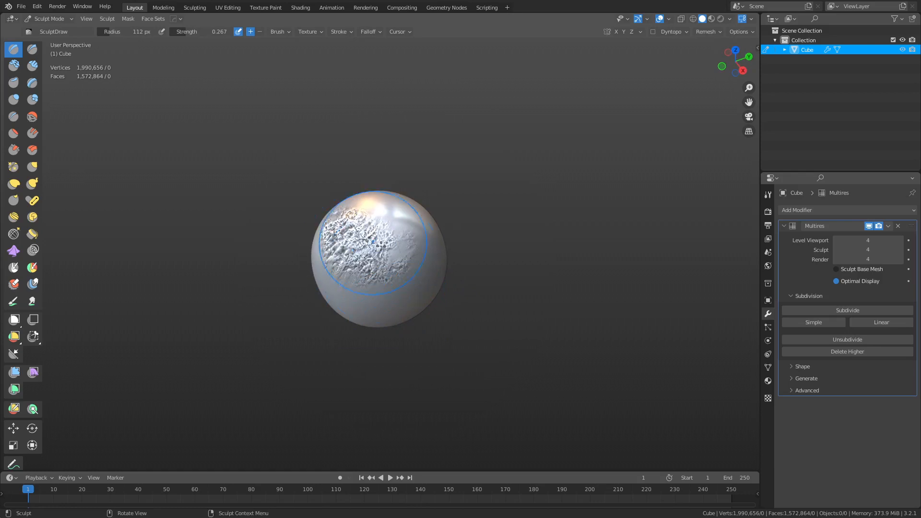
{"action": "scroll", "coordinate": [397, 345], "scroll_direction": "up", "scroll_amount": 2}
{"action": "scroll", "coordinate": [407, 308], "scroll_direction": "up", "scroll_amount": 2}
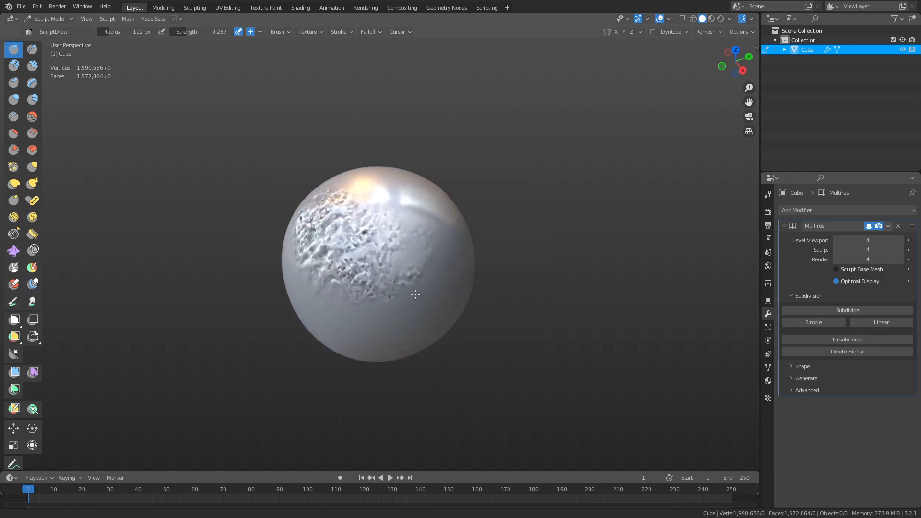
Undo the coral texture strokes and return the sphere to Sculpt Mode
{"action": "key", "text": "ctrl+z"}
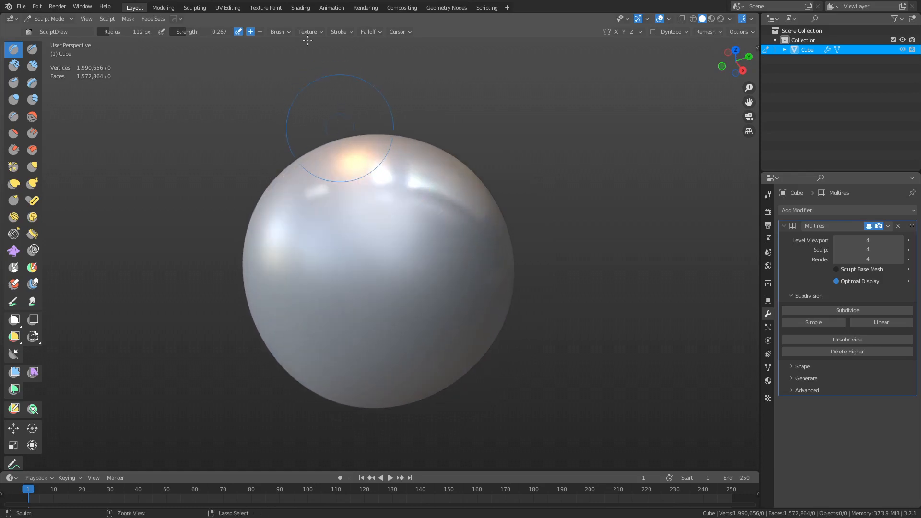
{"action": "key", "text": "ctrl+z"}
{"action": "key", "text": "ctrl+Tab"}
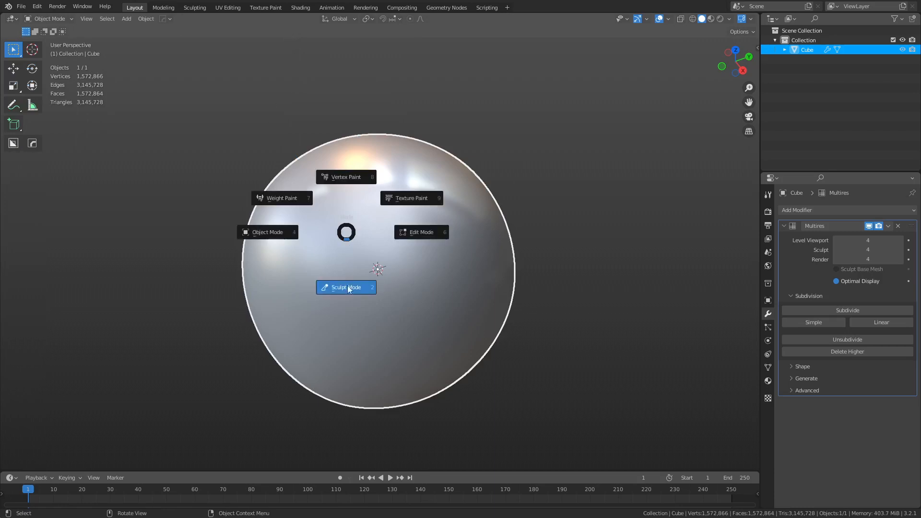
{"action": "left_click", "coordinate": [345, 287]}
Assign the RockAlpha5 image as the brush texture and set its mapping to Area Plane
{"action": "left_click", "coordinate": [280, 32]}
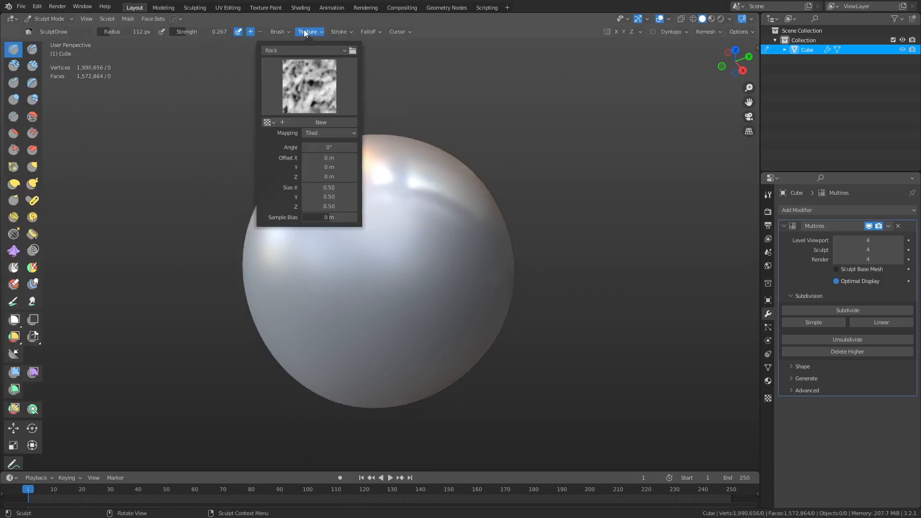
{"action": "mouse_move", "coordinate": [307, 32]}
{"action": "left_click", "coordinate": [306, 82]}
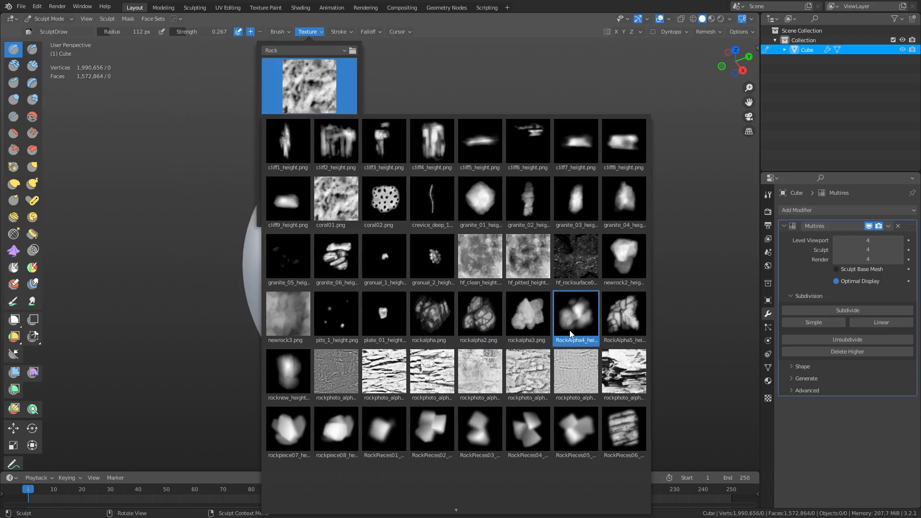
{"action": "left_click", "coordinate": [623, 323]}
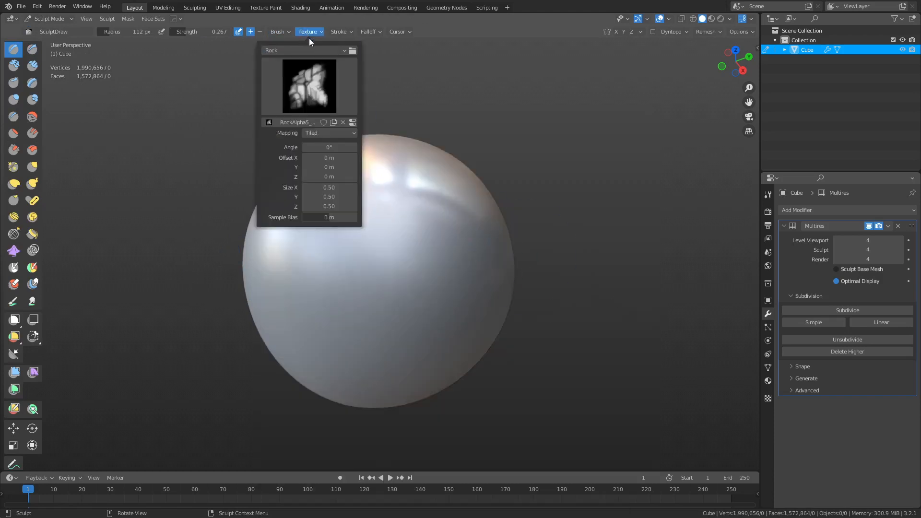
{"action": "left_click", "coordinate": [315, 134]}
{"action": "left_click", "coordinate": [321, 154]}
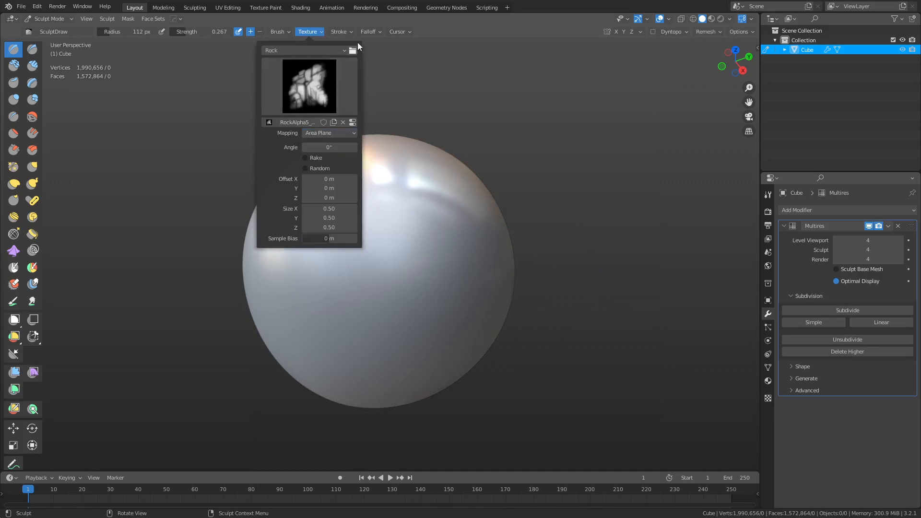
Set the brush's stroke method to Anchored
{"action": "left_click", "coordinate": [342, 31]}
{"action": "left_click", "coordinate": [353, 50]}
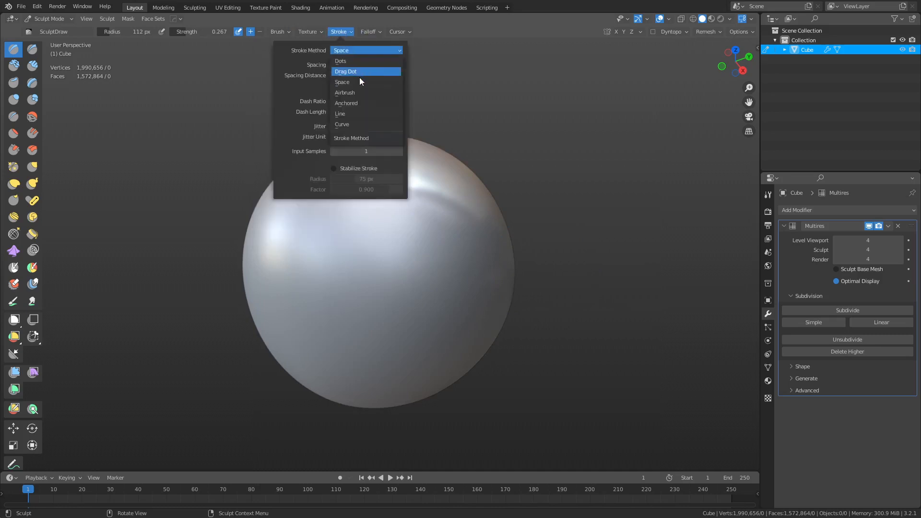
{"action": "left_click", "coordinate": [357, 103]}
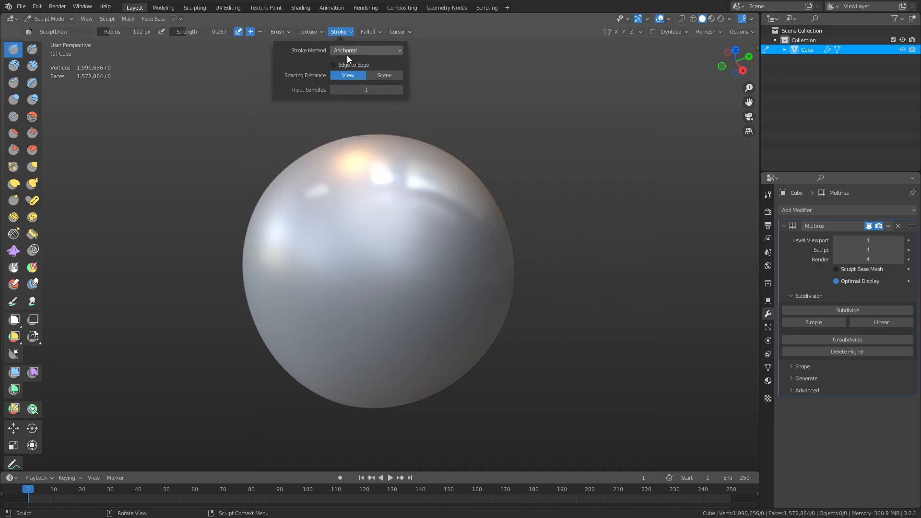
Try anchored RockAlpha5 stamps on the front of the sphere with the brush strength set to 0.558
{"action": "left_click_drag", "start_coordinate": [357, 273], "coordinate": [392, 287]}
{"action": "key", "text": "shift+f"}
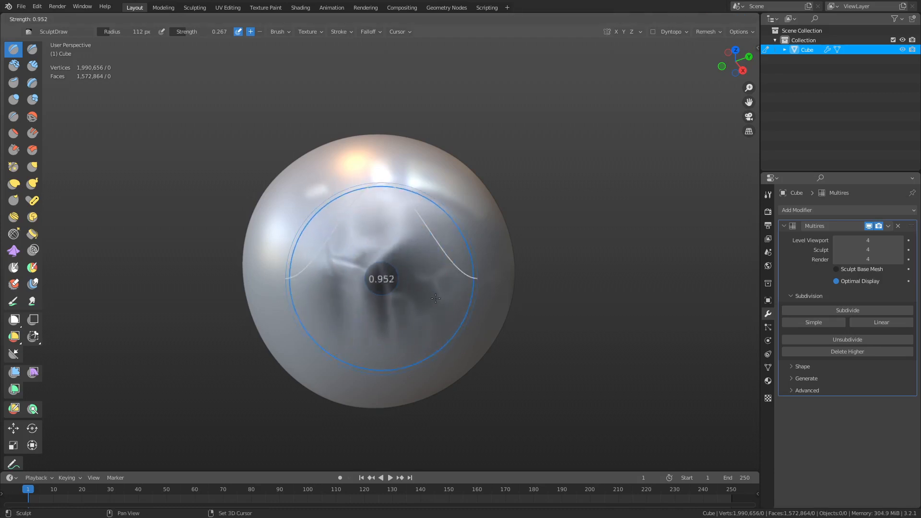
{"action": "left_click", "coordinate": [424, 295]}
{"action": "key", "text": "shift+f"}
{"action": "left_click", "coordinate": [375, 262]}
{"action": "mouse_move", "coordinate": [374, 262]}
{"action": "left_mouse_down"}
{"action": "mouse_move", "coordinate": [434, 319]}
{"action": "mouse_move", "coordinate": [416, 298]}
{"action": "left_mouse_up"}
{"action": "key", "text": "ctrl+z"}
Set the brush texture's size to 1.00 on X, Y and Z
{"action": "left_click", "coordinate": [304, 33]}
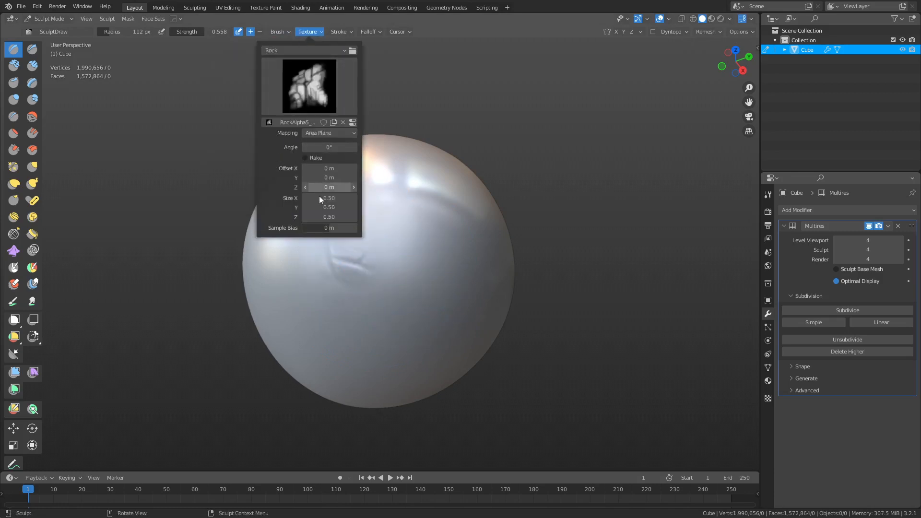
{"action": "type", "text": "1"}
{"action": "key", "text": "Tab"}
{"action": "type", "text": "1"}
{"action": "key", "text": "Tab"}
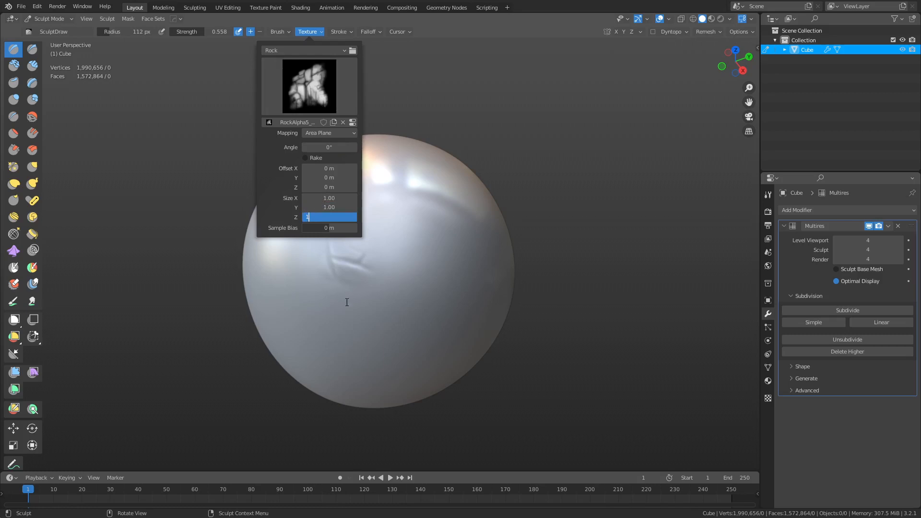
{"action": "key", "text": "Return"}
Try an anchored RockAlpha5 stamp at size 1.00 and set the brush strength to 0.248
{"action": "mouse_move", "coordinate": [382, 283]}
{"action": "left_mouse_down"}
{"action": "mouse_move", "coordinate": [353, 259]}
{"action": "mouse_move", "coordinate": [403, 323]}
{"action": "mouse_move", "coordinate": [370, 282]}
{"action": "left_mouse_up"}
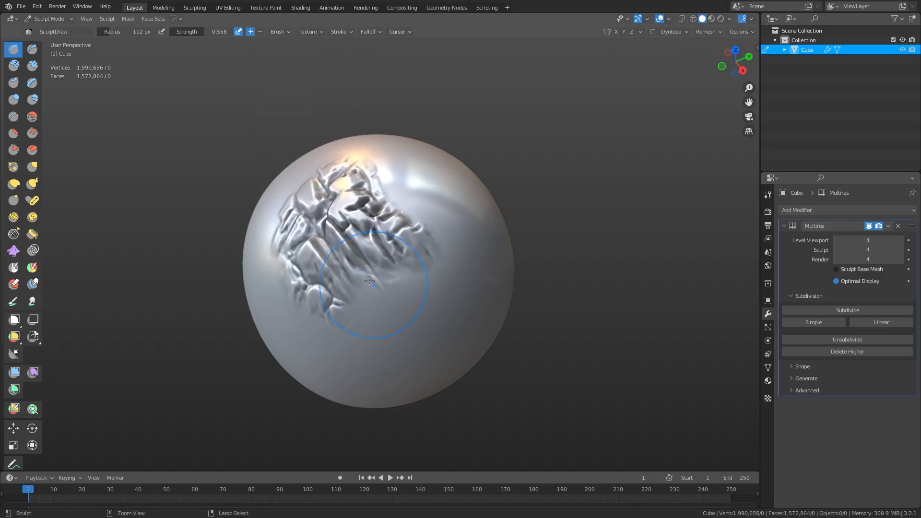
{"action": "key", "text": "ctrl+z"}
{"action": "key", "text": "shift+f"}
{"action": "left_click", "coordinate": [380, 282]}
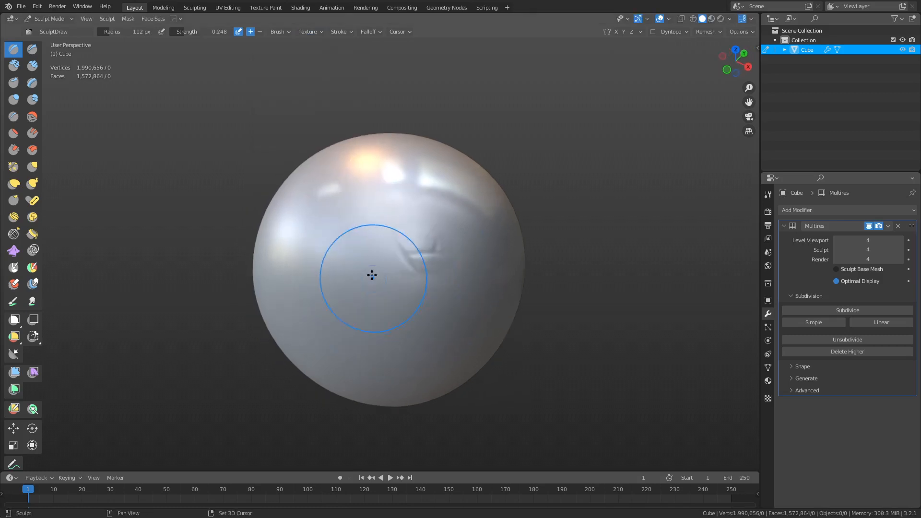
Try large anchored RockAlpha5 stamps on a clean side of the sphere and undo them
{"action": "mouse_move", "coordinate": [339, 245]}
{"action": "left_mouse_down"}
{"action": "mouse_move", "coordinate": [362, 296]}
{"action": "mouse_move", "coordinate": [398, 334]}
{"action": "mouse_move", "coordinate": [452, 299]}
{"action": "mouse_move", "coordinate": [453, 267]}
{"action": "left_mouse_up"}
{"action": "mouse_move", "coordinate": [432, 281]}
{"action": "left_mouse_down"}
{"action": "mouse_move", "coordinate": [468, 277]}
{"action": "mouse_move", "coordinate": [416, 279]}
{"action": "left_mouse_up"}
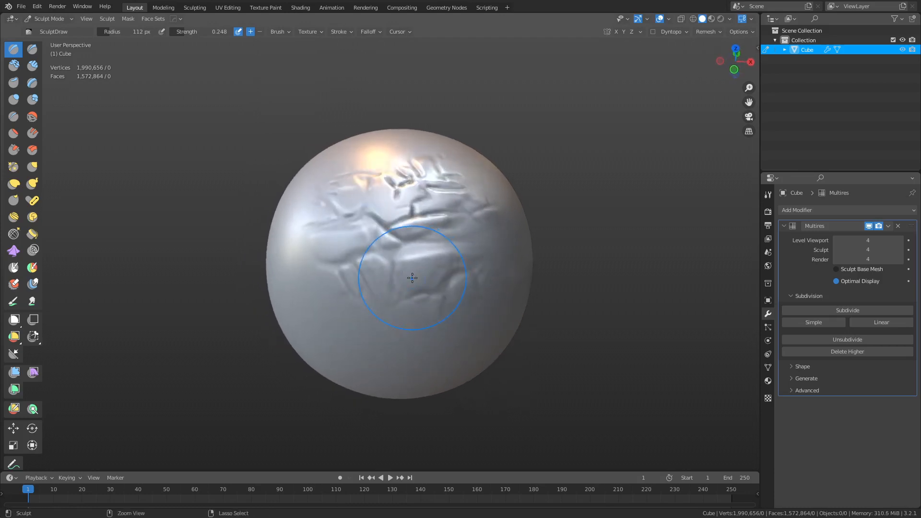
{"action": "key", "text": "ctrl+z"}
{"action": "mouse_move", "coordinate": [373, 223]}
{"action": "left_mouse_down"}
{"action": "mouse_move", "coordinate": [464, 299]}
{"action": "mouse_move", "coordinate": [482, 247]}
{"action": "left_mouse_up"}
{"action": "key", "text": "ctrl+z"}
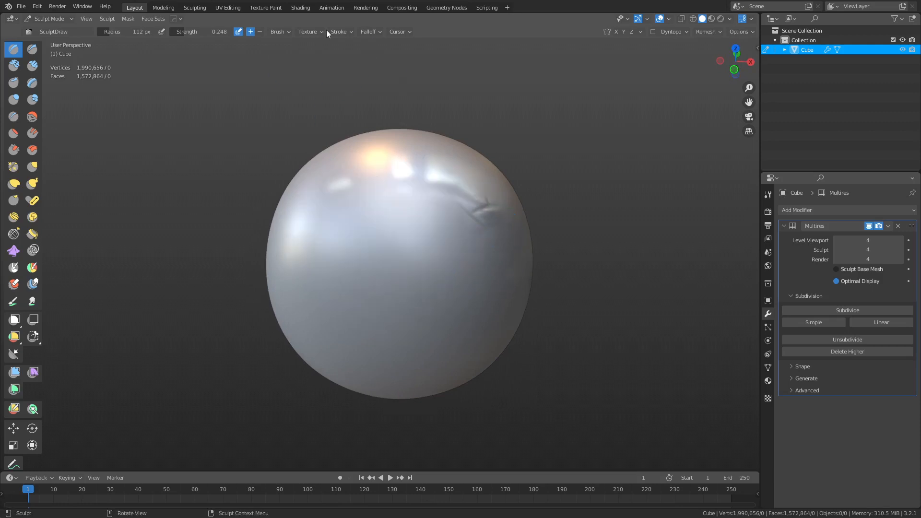
Assign the RockPieces06 image as the brush texture and stamp it onto the front of the sphere
{"action": "left_click", "coordinate": [307, 32]}
{"action": "left_click", "coordinate": [310, 86]}
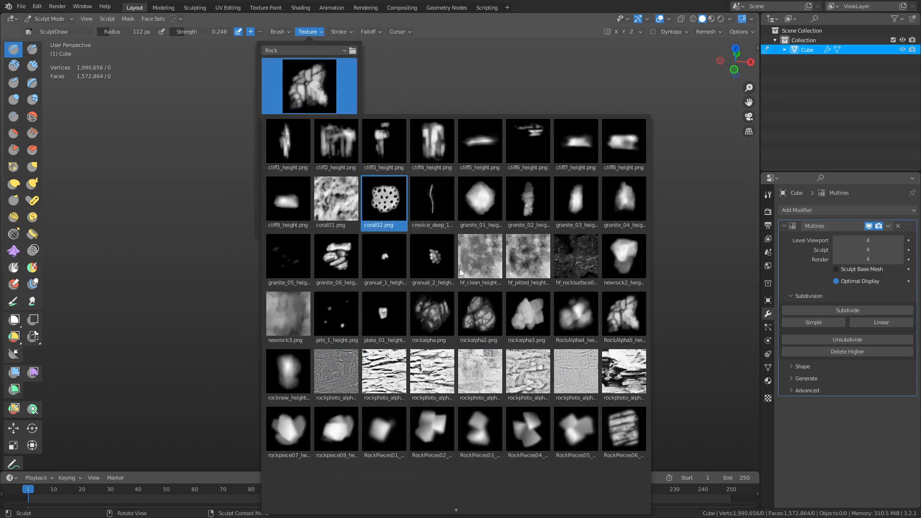
{"action": "left_click", "coordinate": [613, 433]}
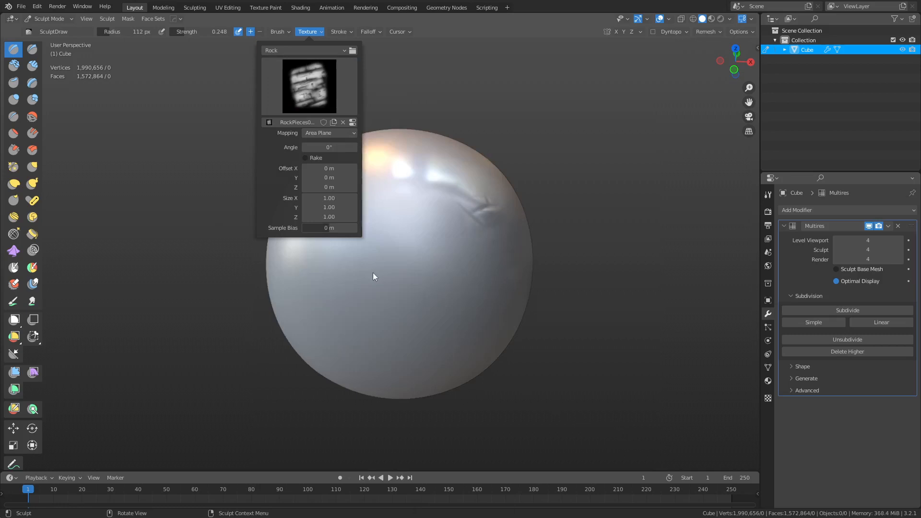
{"action": "mouse_move", "coordinate": [369, 246]}
{"action": "left_mouse_down"}
{"action": "mouse_move", "coordinate": [399, 277]}
{"action": "mouse_move", "coordinate": [466, 308]}
{"action": "mouse_move", "coordinate": [493, 300]}
{"action": "left_mouse_up"}
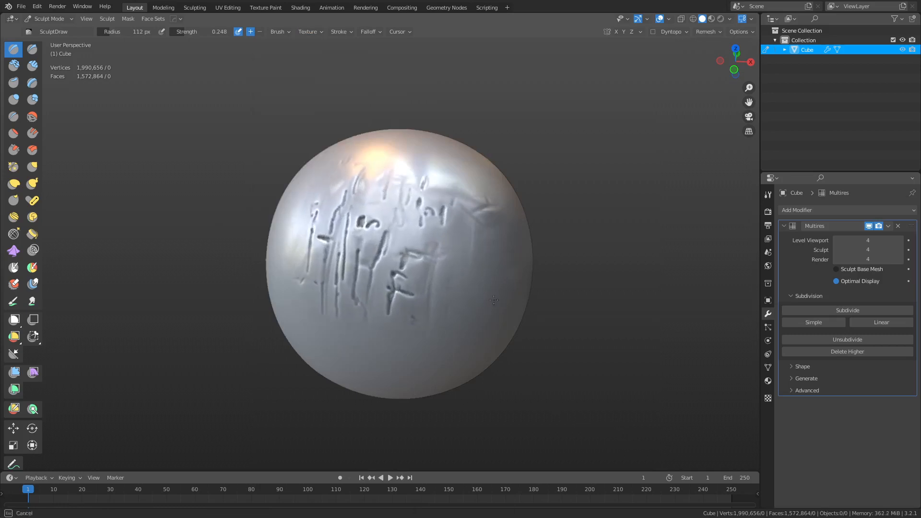
Set the brush strength to 0.103, try an anchored RockPieces06 stamp on the front of the sphere and undo it
{"action": "key", "text": "Escape"}
{"action": "key", "text": "shift+f"}
{"action": "left_click", "coordinate": [453, 294]}
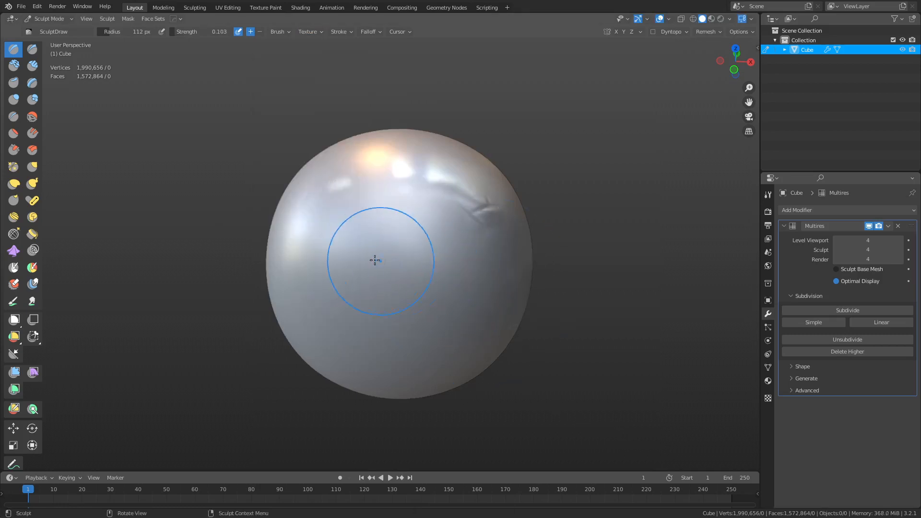
{"action": "left_click_drag", "start_coordinate": [375, 260], "coordinate": [509, 318]}
{"action": "key", "text": "ctrl+z"}
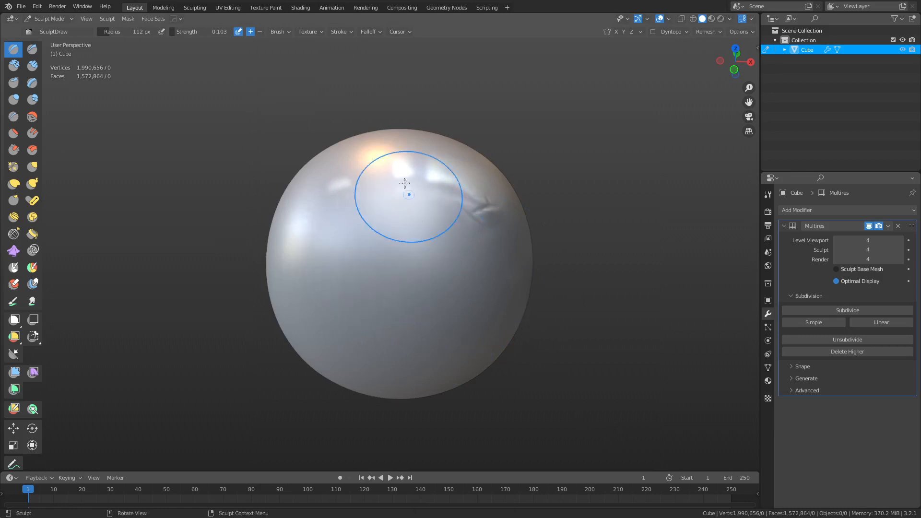
Assign rockalpha2.png as the brush texture, try a large stamp on the front of the sphere and undo it
{"action": "left_click", "coordinate": [307, 32]}
{"action": "left_click", "coordinate": [314, 87]}
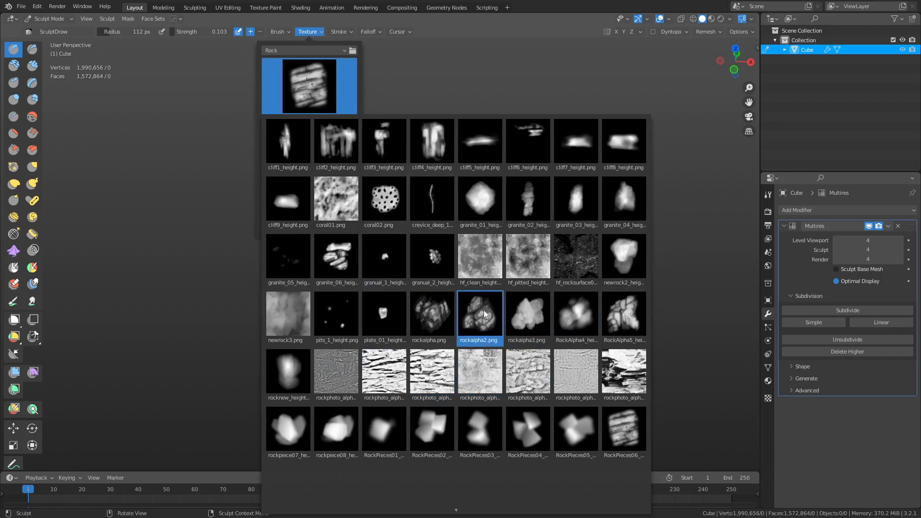
{"action": "left_click", "coordinate": [484, 314]}
{"action": "mouse_move", "coordinate": [363, 253]}
{"action": "left_mouse_down"}
{"action": "mouse_move", "coordinate": [399, 230]}
{"action": "mouse_move", "coordinate": [560, 331]}
{"action": "mouse_move", "coordinate": [528, 332]}
{"action": "left_mouse_up"}
{"action": "key", "text": "ctrl+z"}
Set the brush strength to 0.309 and stamp the rockalpha2 texture onto the front of the sphere
{"action": "key", "text": "shift+f"}
{"action": "left_click", "coordinate": [373, 278]}
{"action": "mouse_move", "coordinate": [364, 270]}
{"action": "left_mouse_down"}
{"action": "mouse_move", "coordinate": [407, 311]}
{"action": "mouse_move", "coordinate": [482, 335]}
{"action": "mouse_move", "coordinate": [345, 226]}
{"action": "mouse_move", "coordinate": [435, 289]}
{"action": "left_mouse_up"}
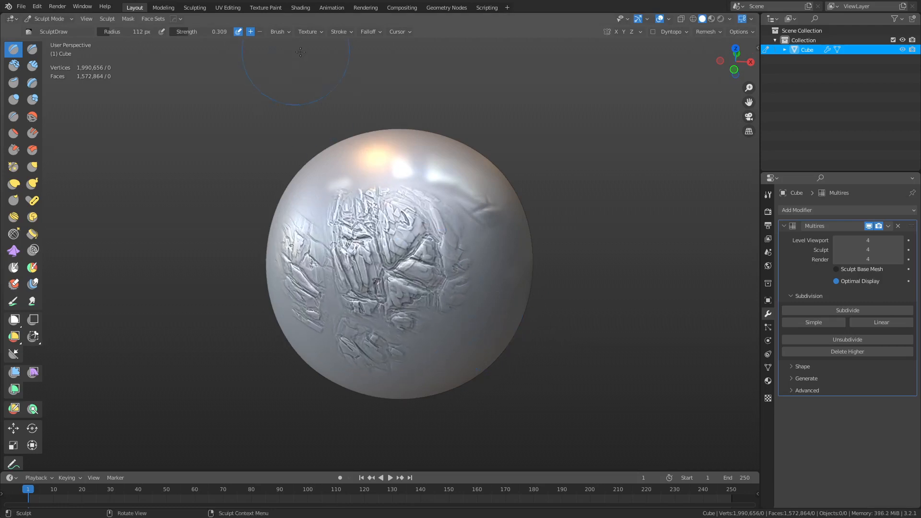
Assign the last, high-contrast rockphoto alpha image as the brush texture, then try stamps on the sphere and undo them
{"action": "left_click", "coordinate": [300, 31]}
{"action": "left_click", "coordinate": [313, 96]}
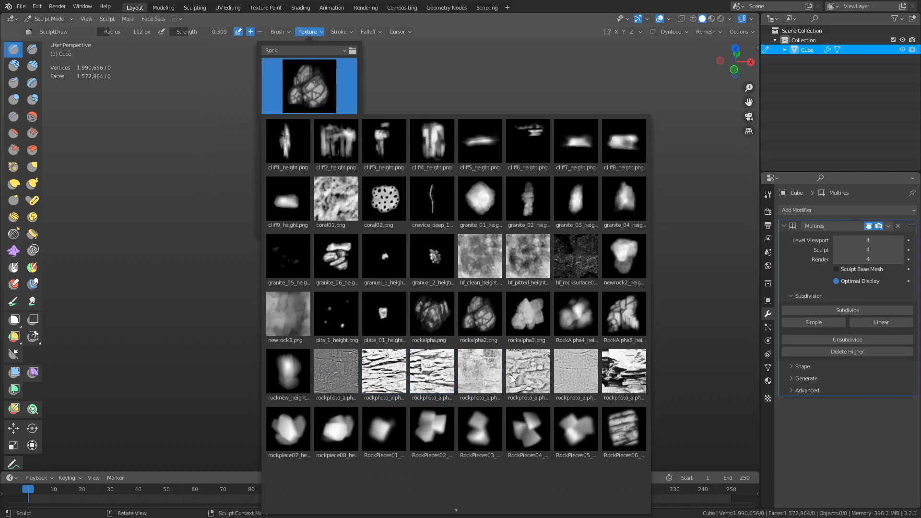
{"action": "left_click", "coordinate": [625, 380]}
{"action": "mouse_move", "coordinate": [362, 266]}
{"action": "left_mouse_down"}
{"action": "mouse_move", "coordinate": [457, 360]}
{"action": "mouse_move", "coordinate": [350, 389]}
{"action": "left_mouse_up"}
{"action": "mouse_move", "coordinate": [459, 314]}
{"action": "left_mouse_down"}
{"action": "mouse_move", "coordinate": [467, 310]}
{"action": "mouse_move", "coordinate": [474, 324]}
{"action": "left_mouse_up"}
{"action": "key", "text": "ctrl+z"}
{"action": "key", "text": "ctrl+z"}
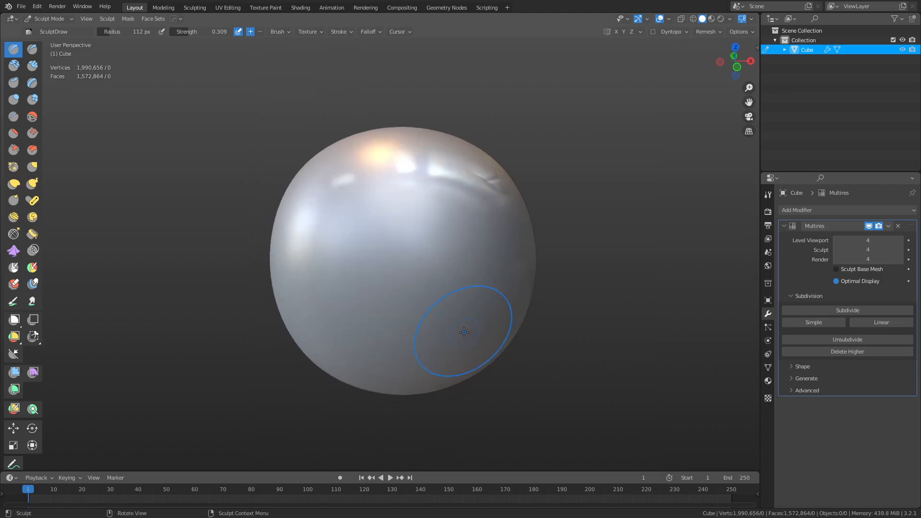